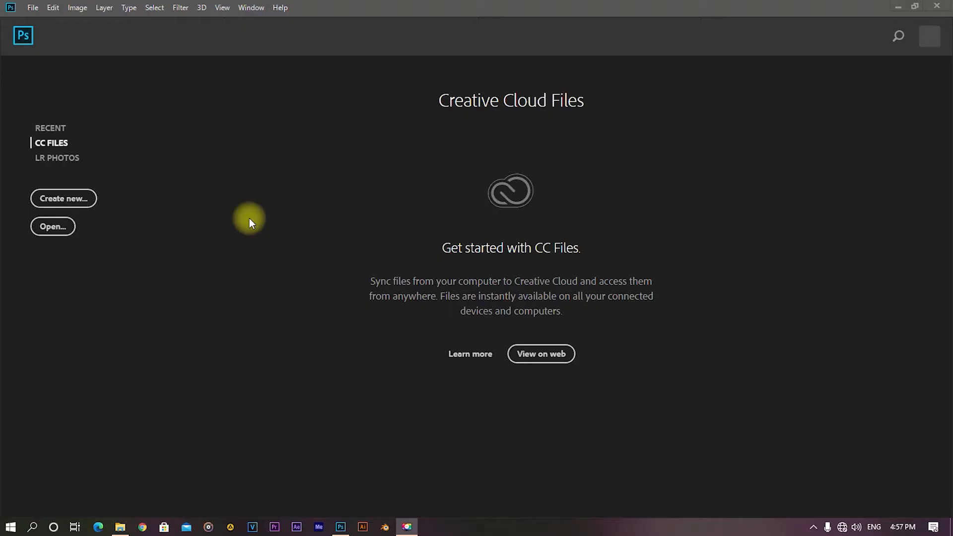
- Create a 5000 × 5000 pixel document at 100 pixels/inch with the Working RGB: sRGB IEC61966-2.1 color profile
click(84, 203)
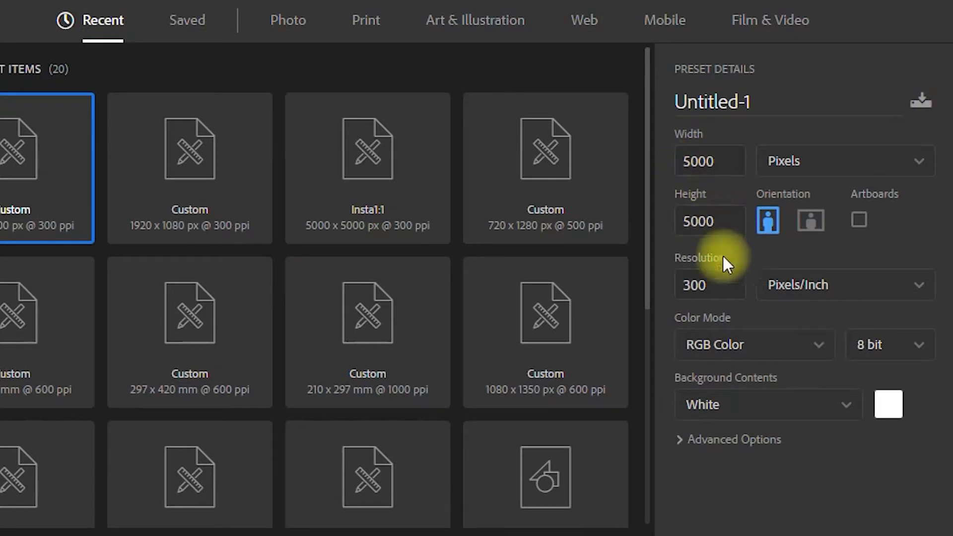
click(719, 285)
text(100)
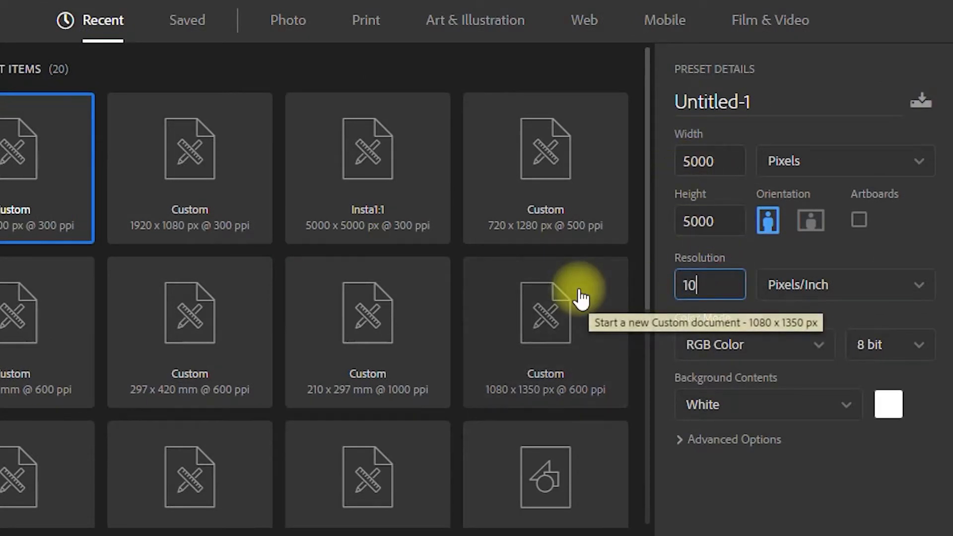
click(734, 439)
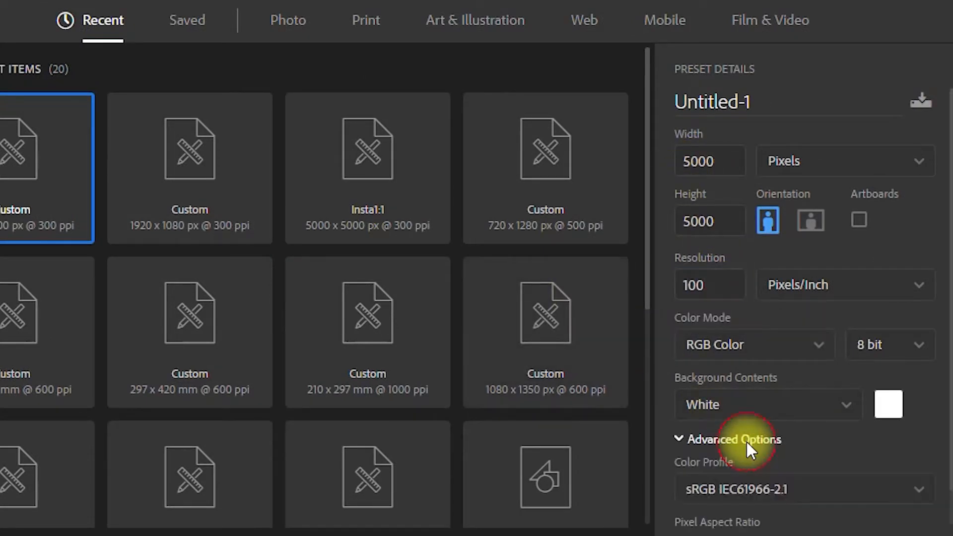
click(744, 488)
scroll(767, 384, up, 5)
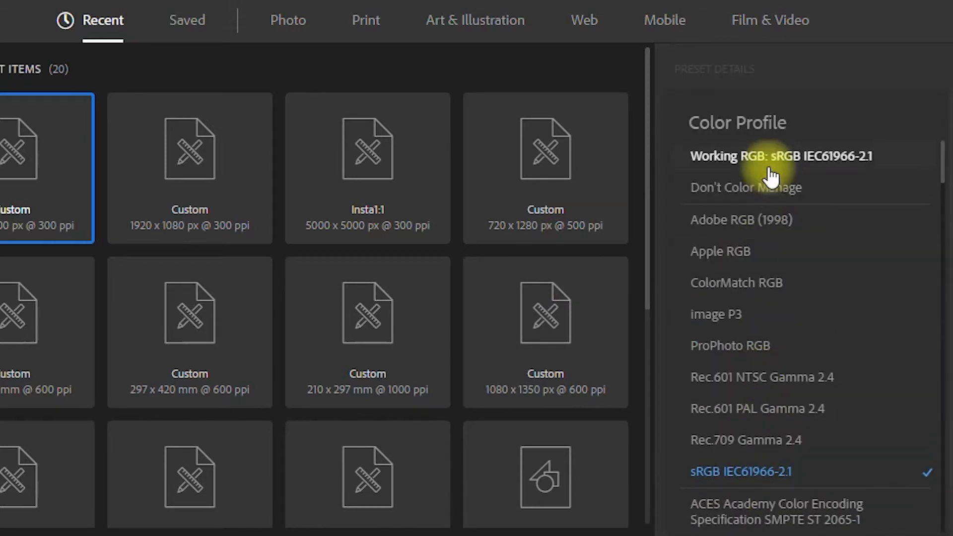
click(711, 158)
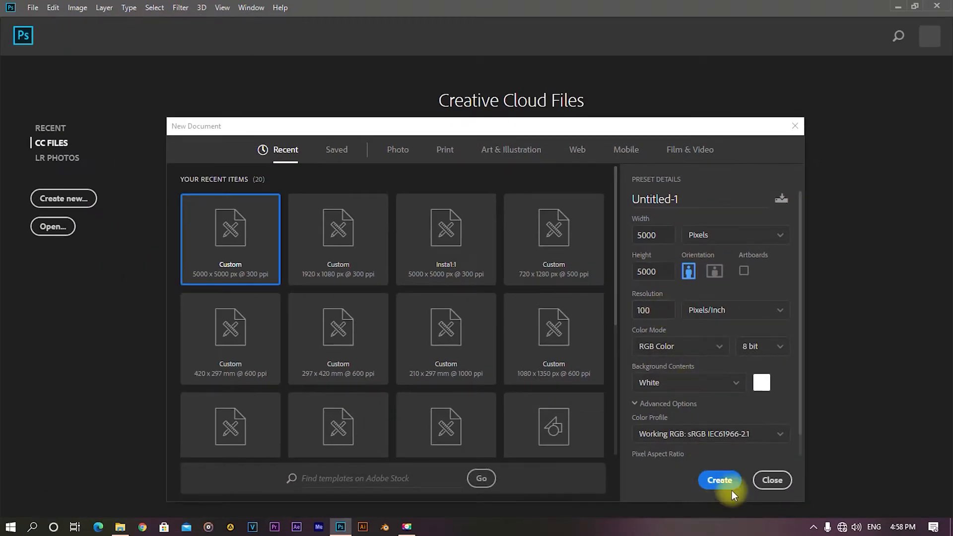
click(720, 479)
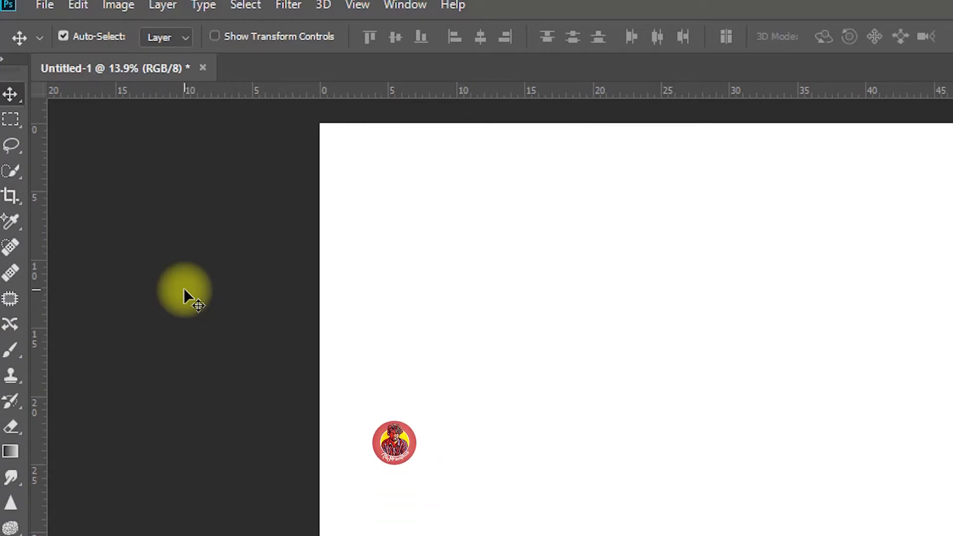
- Toggle the rulers off and on several times
key(ctrl+r)
key(ctrl+r)
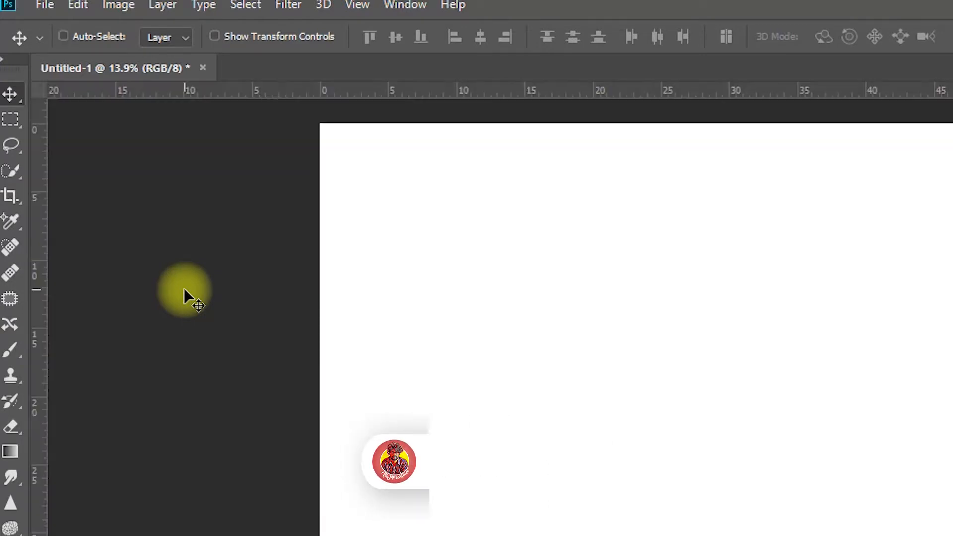
key(ctrl+r)
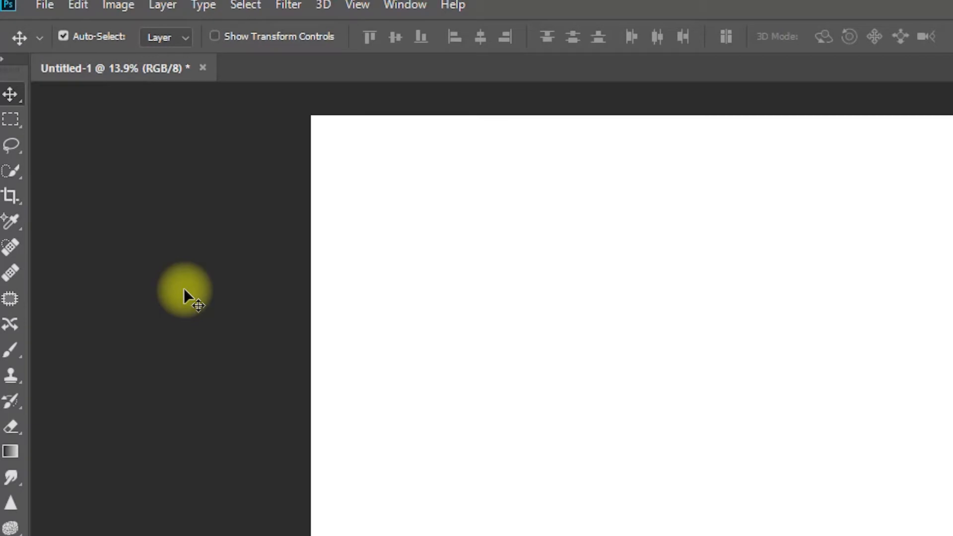
key(ctrl+r)
key(ctrl+r)
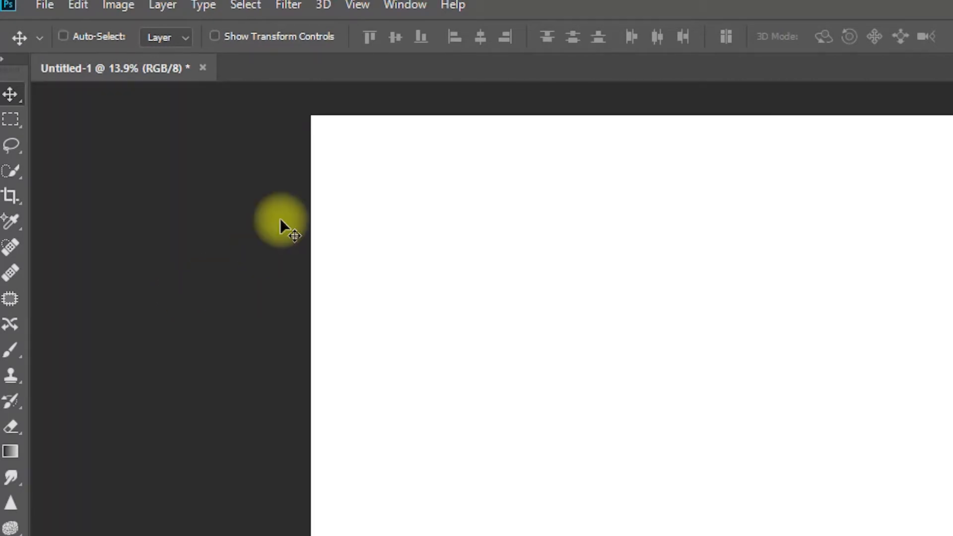
- Show the rulers and place one vertical and one horizontal guide crossing at the centre of the canvas
click(357, 5)
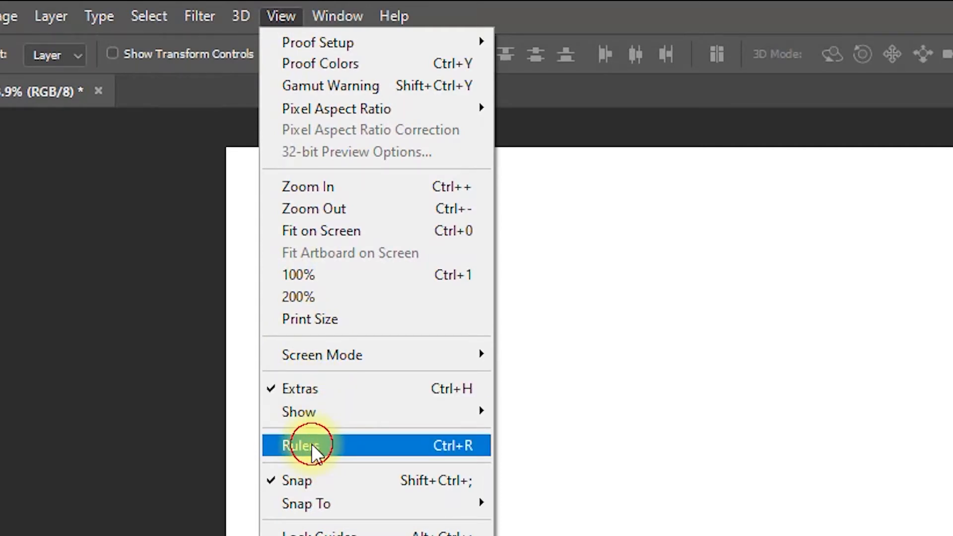
click(311, 442)
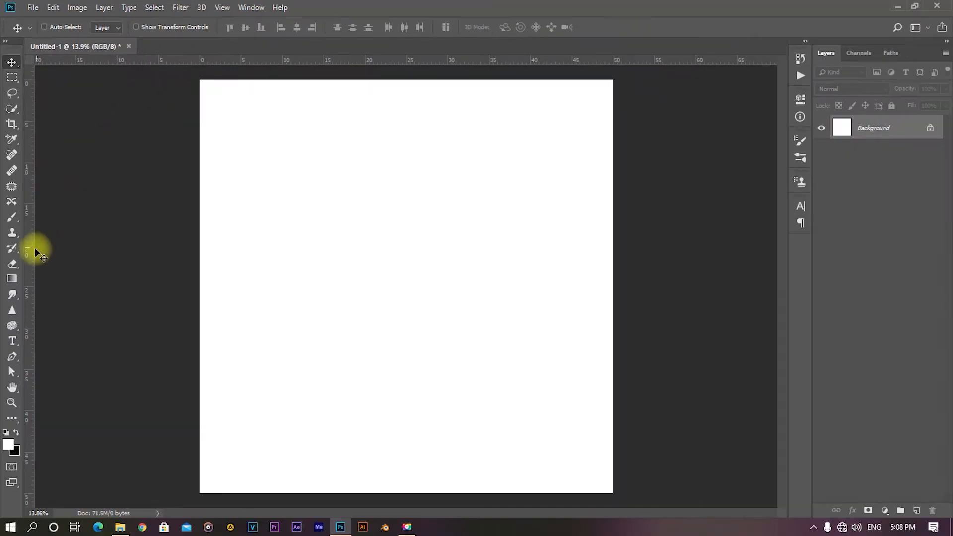
drag(28, 248, 406, 276)
drag(303, 60, 302, 284)
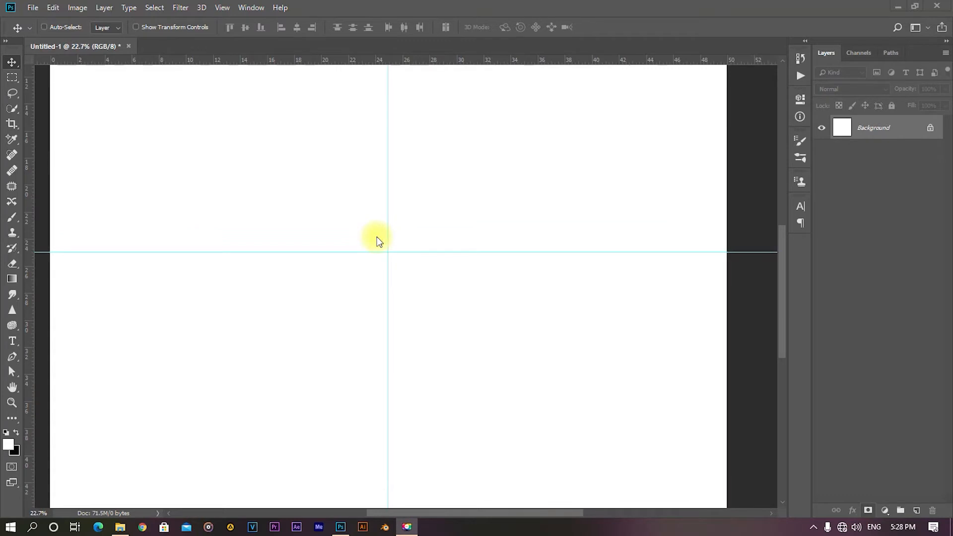
- Place the green beer bottle PNG from File Explorer at the centre of the canvas
key(ctrl+minus)
click(119, 528)
drag(661, 319, 265, 296)
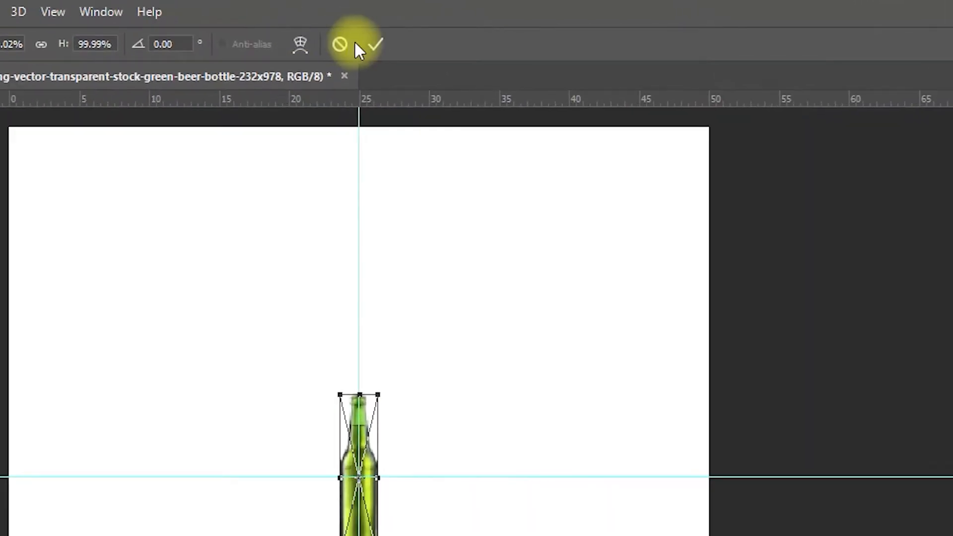
click(416, 28)
- Move the bottle up along the vertical guide until it sits above the horizontal guide, and rasterize its layer
scroll(407, 281, up, 6)
drag(414, 277, 415, 152)
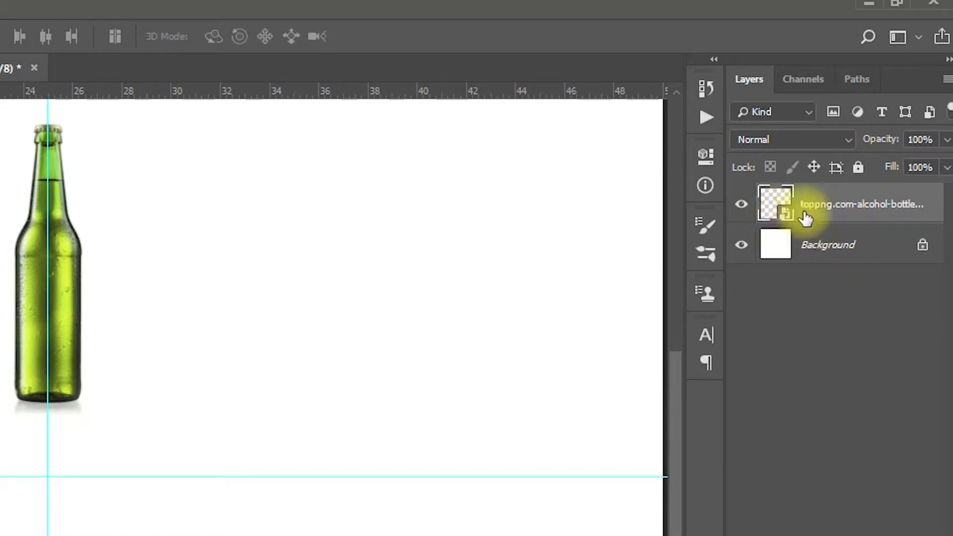
right_click(832, 210)
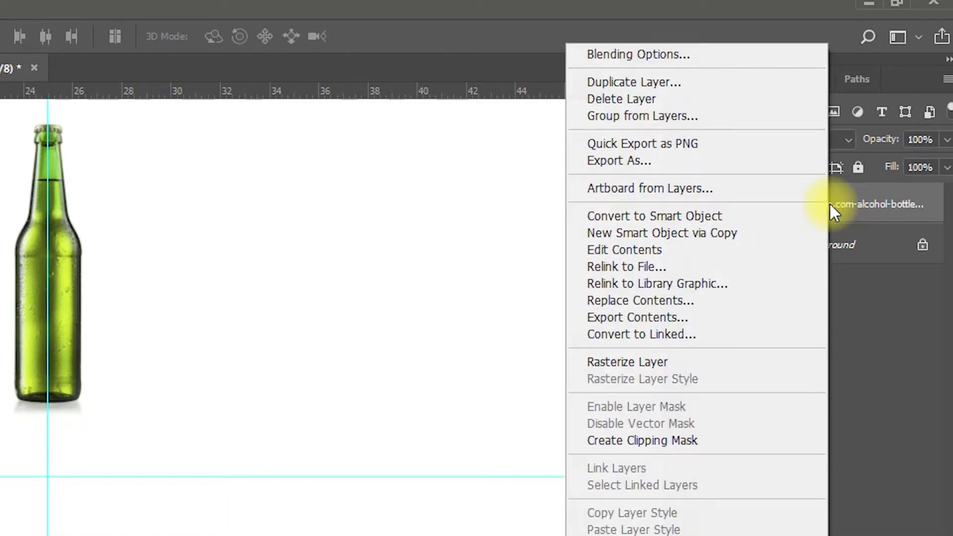
click(642, 361)
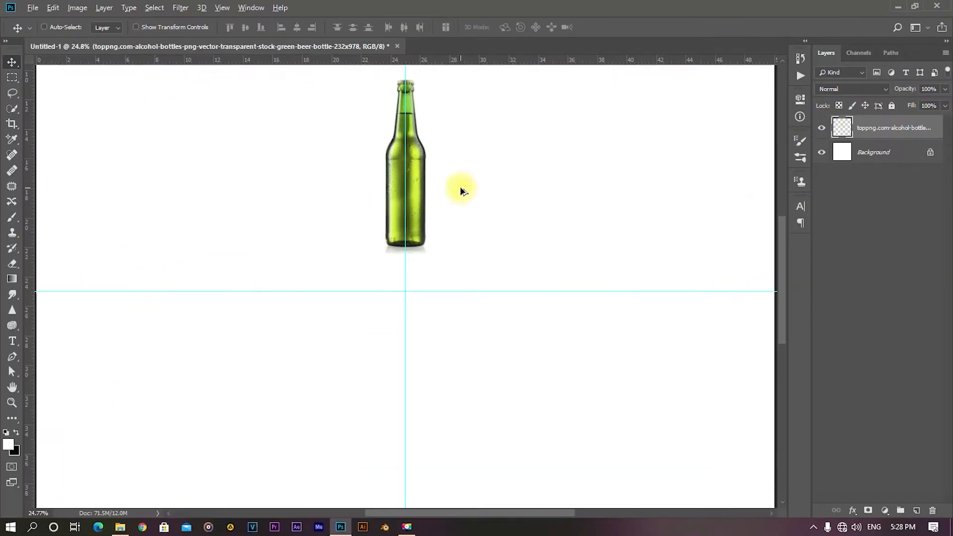
- Draw a circle about 369 px wide with the Ellipse tool in the empty area beside the bottle
scroll(457, 176, down, 3)
scroll(457, 176, up, 1)
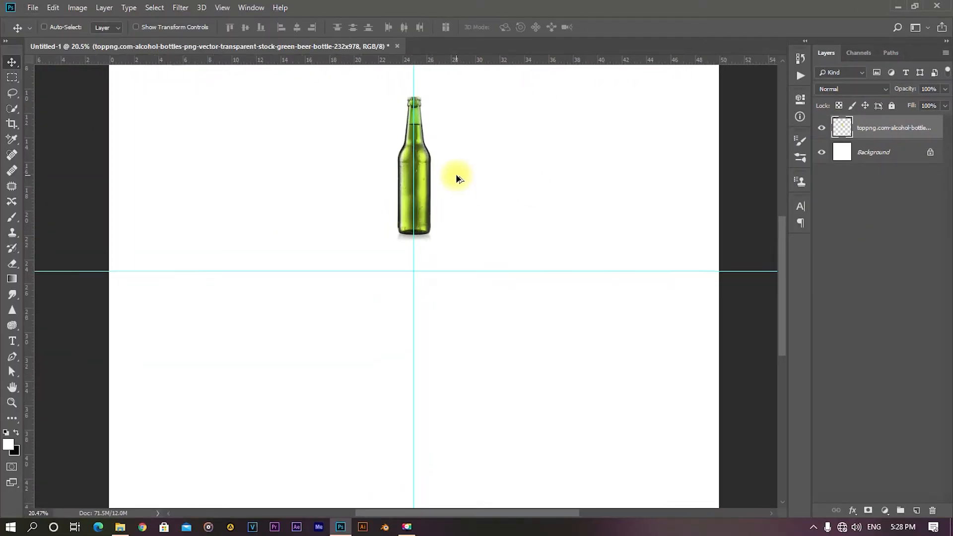
scroll(416, 182, up, 1)
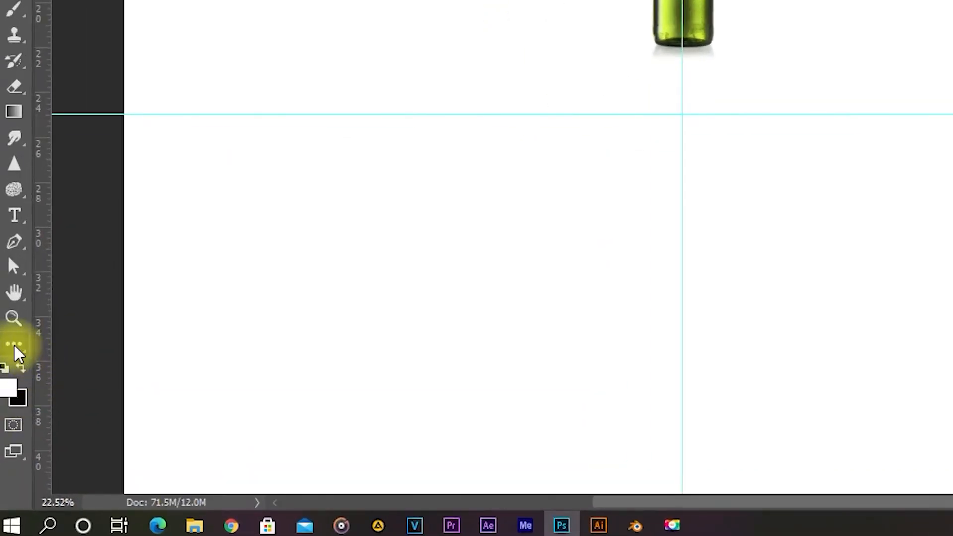
click(13, 347)
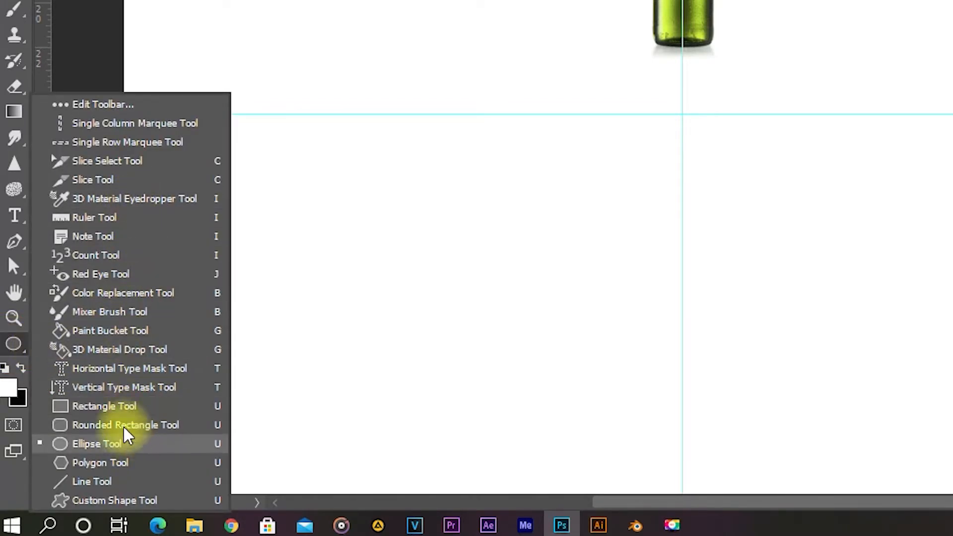
click(110, 444)
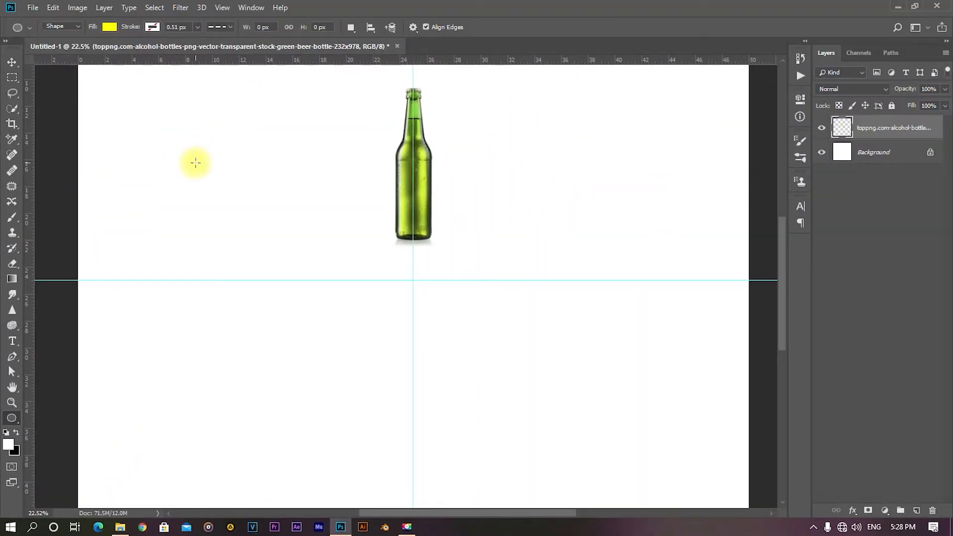
drag(203, 139, 251, 222)
- Draw a second ellipse of about 804 × 425 px below the horizontal guide and delete it
drag(227, 314, 336, 371)
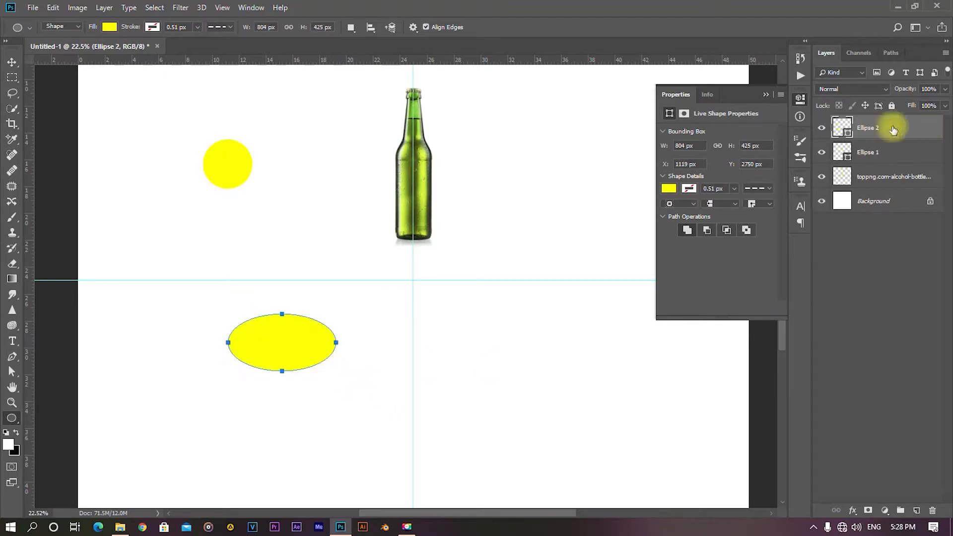
key(Delete)
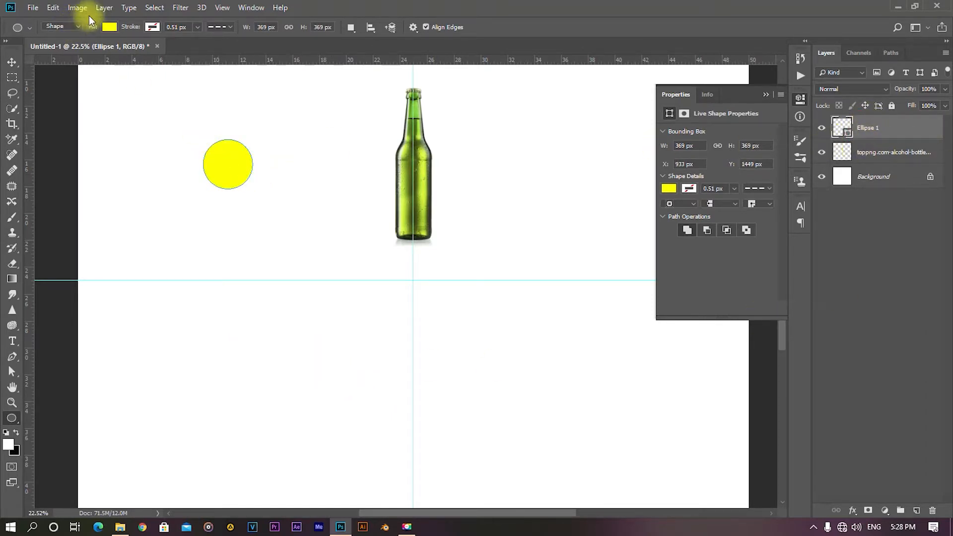
- Change the circle's fill color to black
click(109, 27)
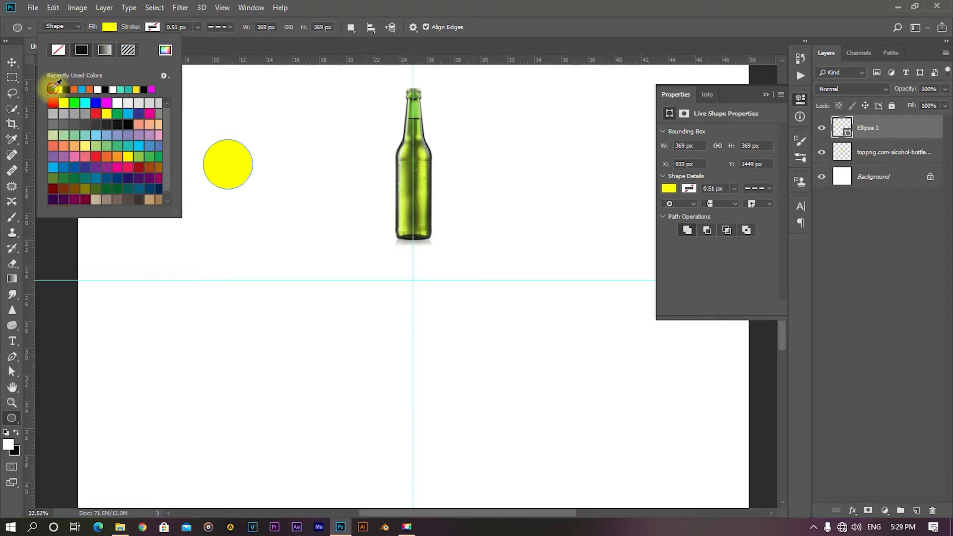
click(51, 89)
click(765, 94)
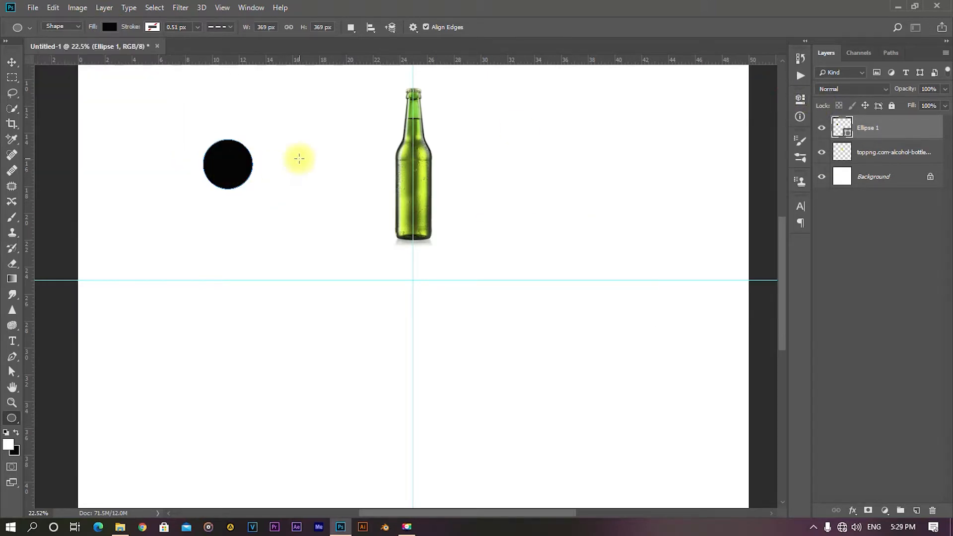
- Move the black circle beneath the bottle and centre it exactly on the intersection of the two guides
key(v)
scroll(215, 187, up, 2)
drag(240, 154, 487, 316)
scroll(483, 319, up, 5)
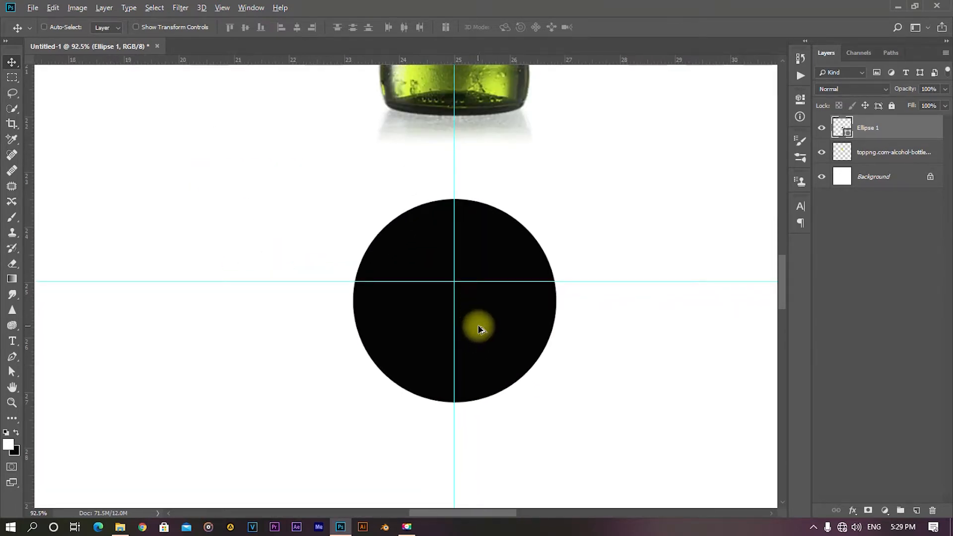
scroll(474, 318, up, 2)
mouse_move(486, 334)
mouse_down()
mouse_move(494, 302)
mouse_move(479, 308)
mouse_move(490, 328)
mouse_move(491, 302)
mouse_move(487, 326)
mouse_up()
scroll(492, 312, up, 2)
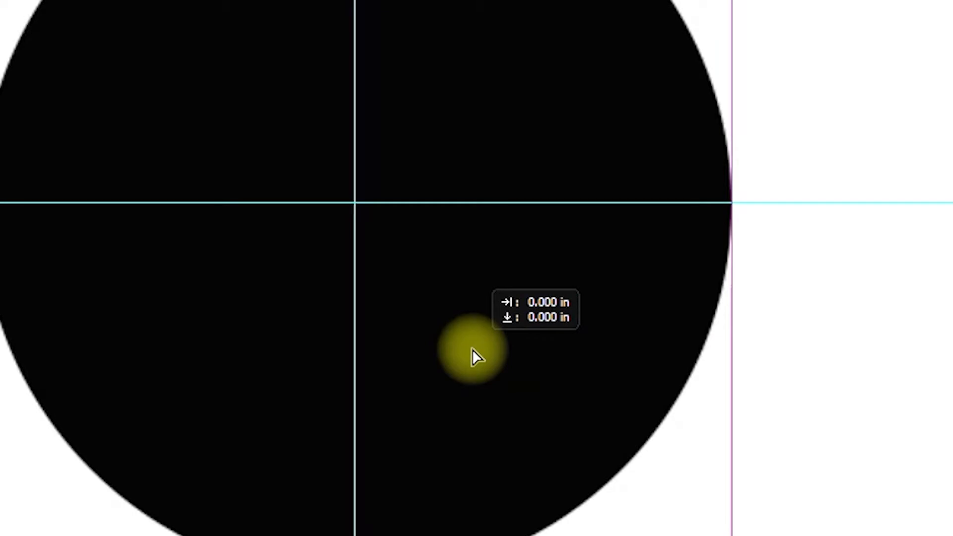
mouse_move(473, 350)
mouse_down()
mouse_move(519, 351)
mouse_move(478, 352)
mouse_up()
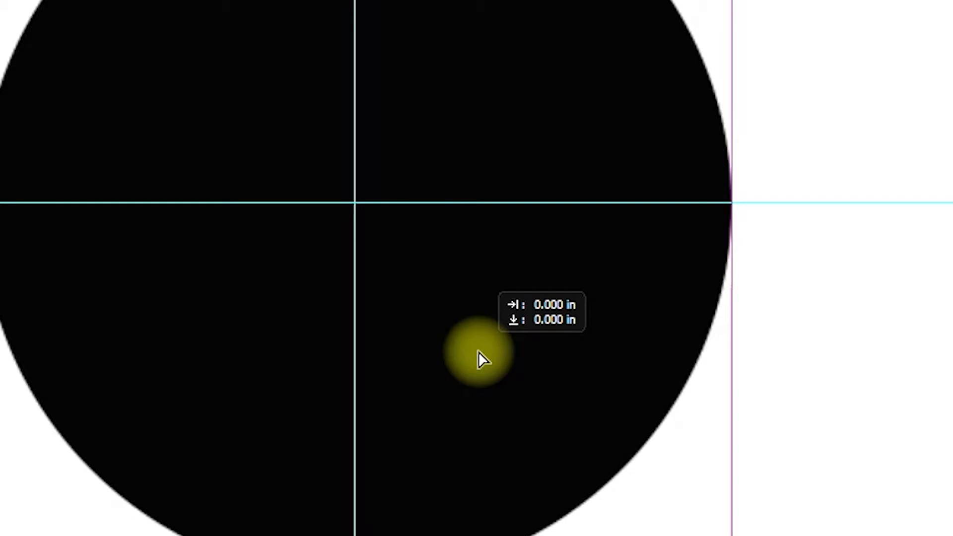
drag(479, 352, 478, 352)
scroll(448, 341, down, 8)
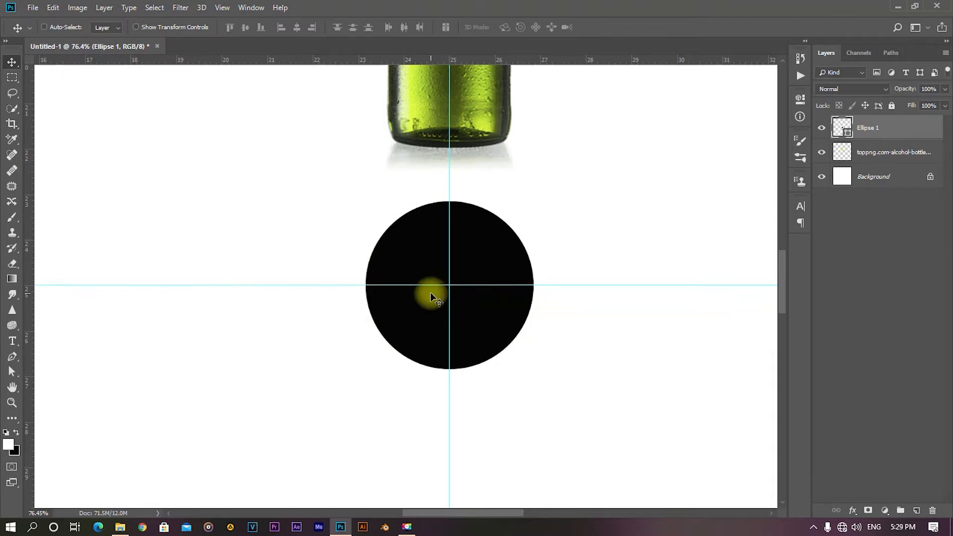
scroll(437, 283, down, 5)
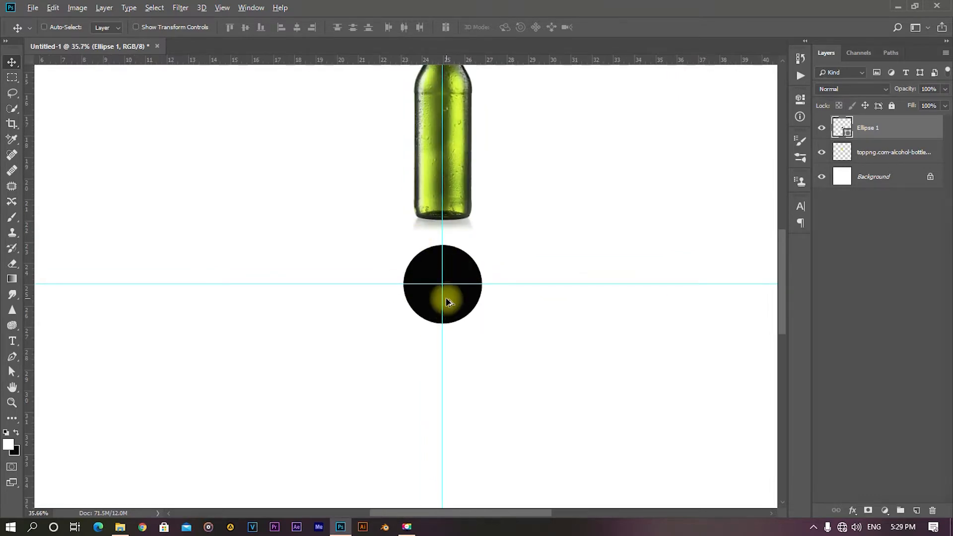
scroll(442, 292, down, 2)
scroll(448, 291, down, 2)
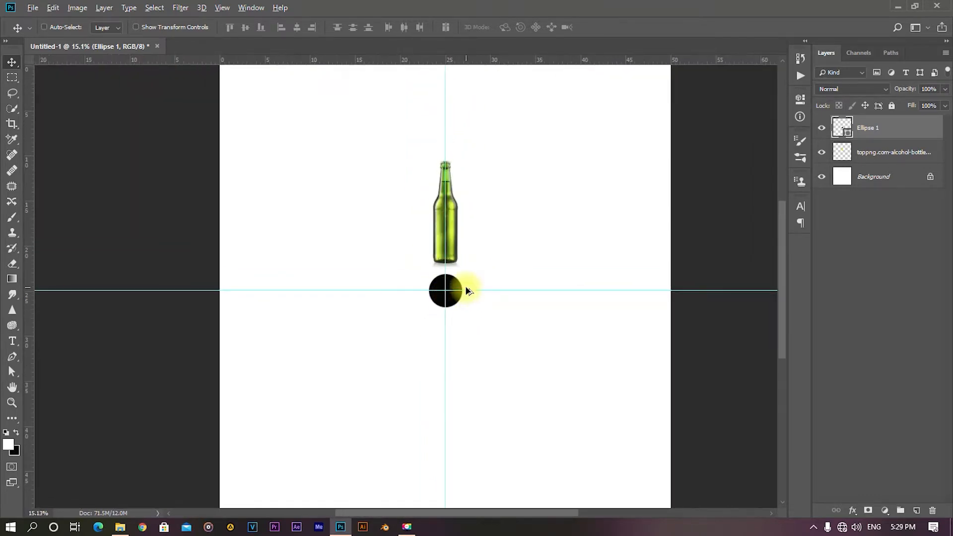
scroll(402, 283, down, 1)
scroll(394, 283, up, 1)
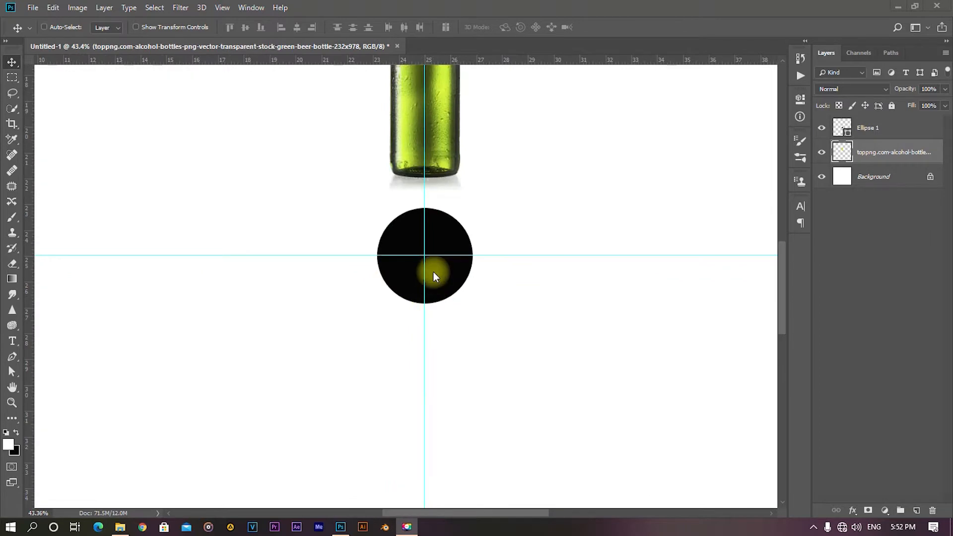
scroll(432, 272, up, 3)
scroll(419, 183, up, 3)
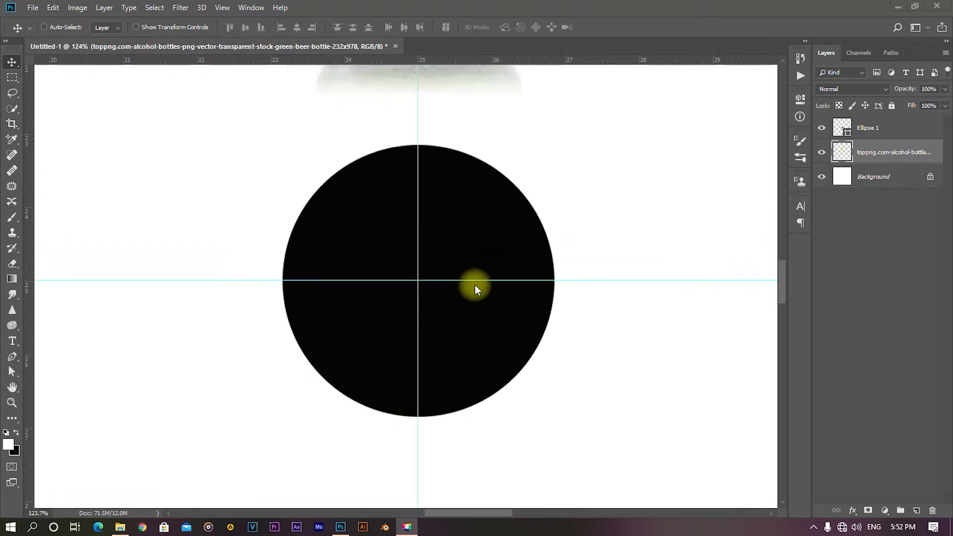
- Free-transform the bottle straight down along the vertical guide to Y 1775 px, resting its base on the circle's upper edge
scroll(423, 260, down, 3)
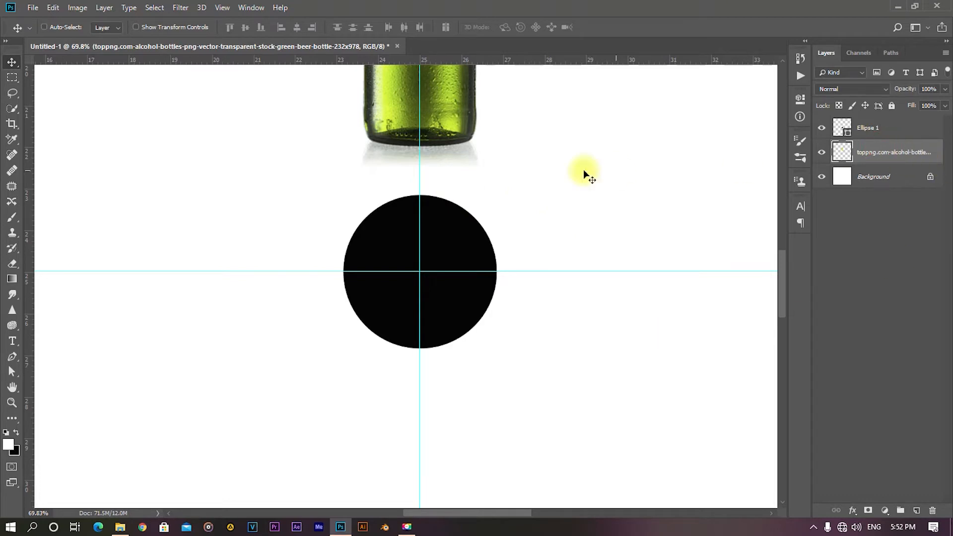
scroll(484, 209, down, 2)
drag(526, 136, 486, 293)
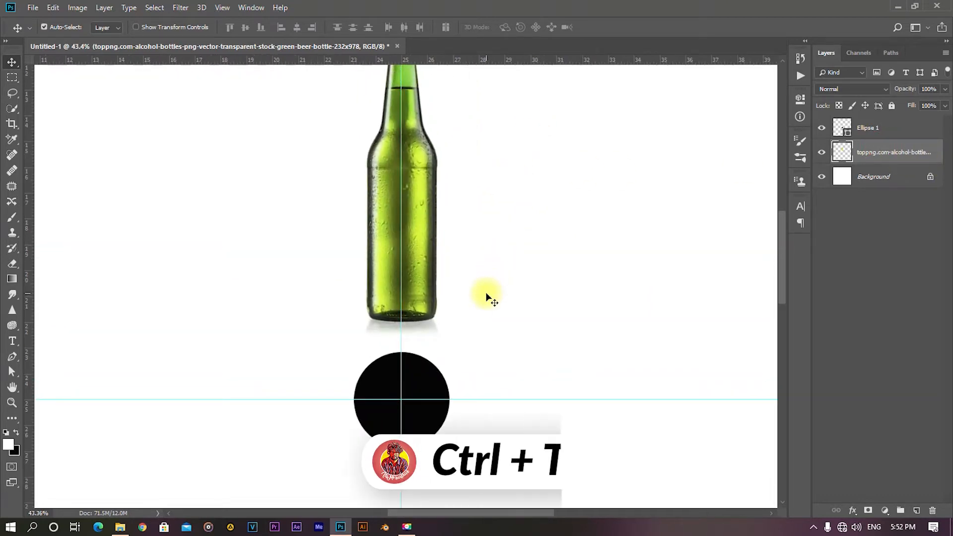
key(ctrl+t)
scroll(404, 404, up, 4)
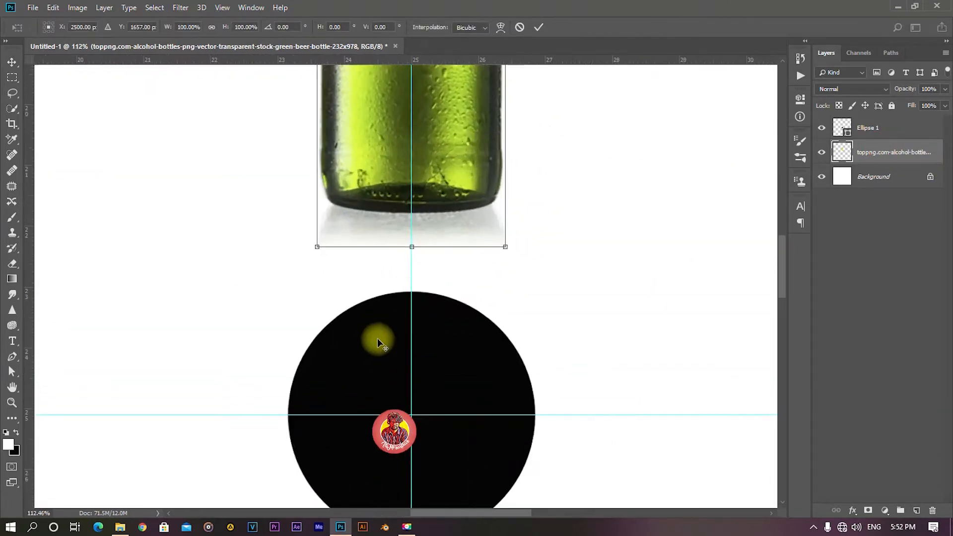
drag(437, 145, 433, 219)
scroll(430, 258, down, 3)
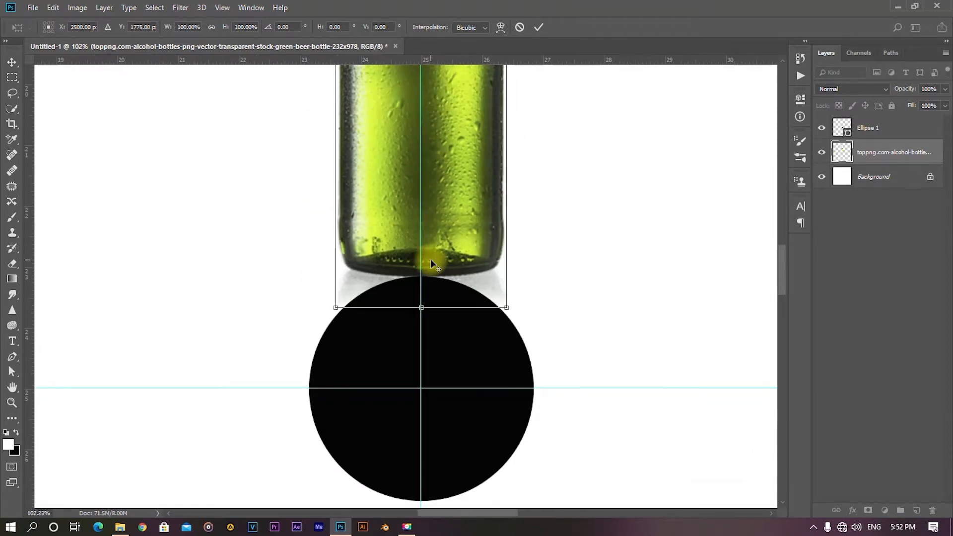
scroll(430, 258, down, 3)
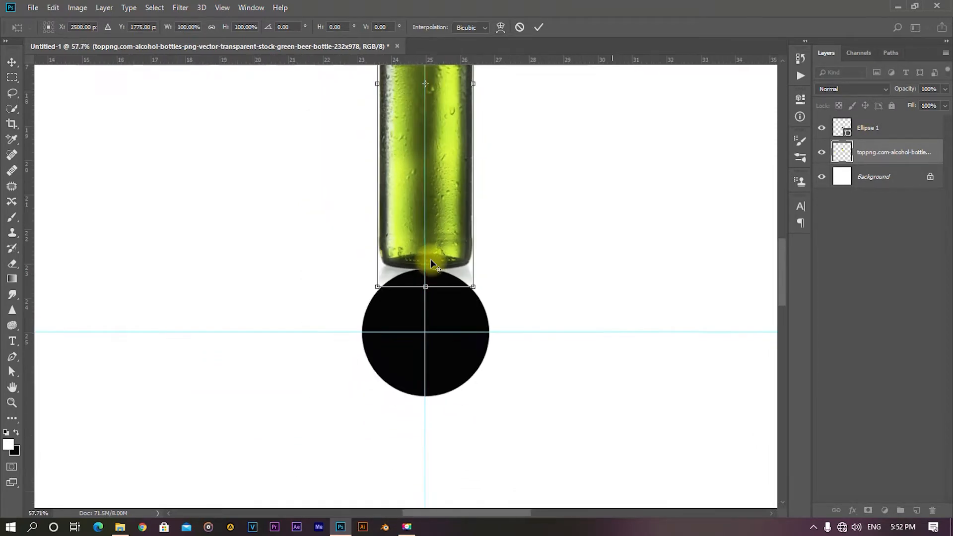
click(538, 28)
scroll(487, 217, down, 3)
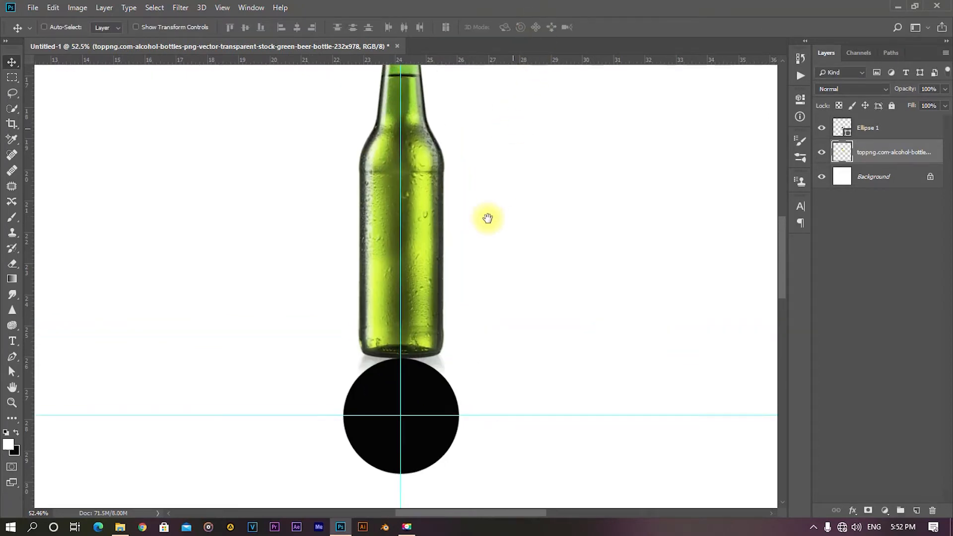
scroll(455, 226, down, 1)
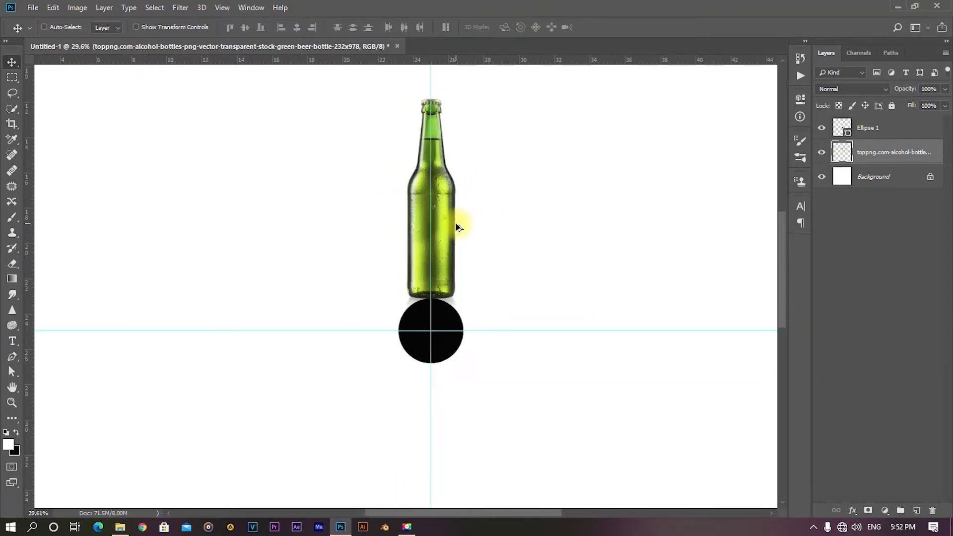
- Start a duplicating free transform of the bottle and place its reference point on the guide intersection at the circle's centre
key(ctrl+alt+t)
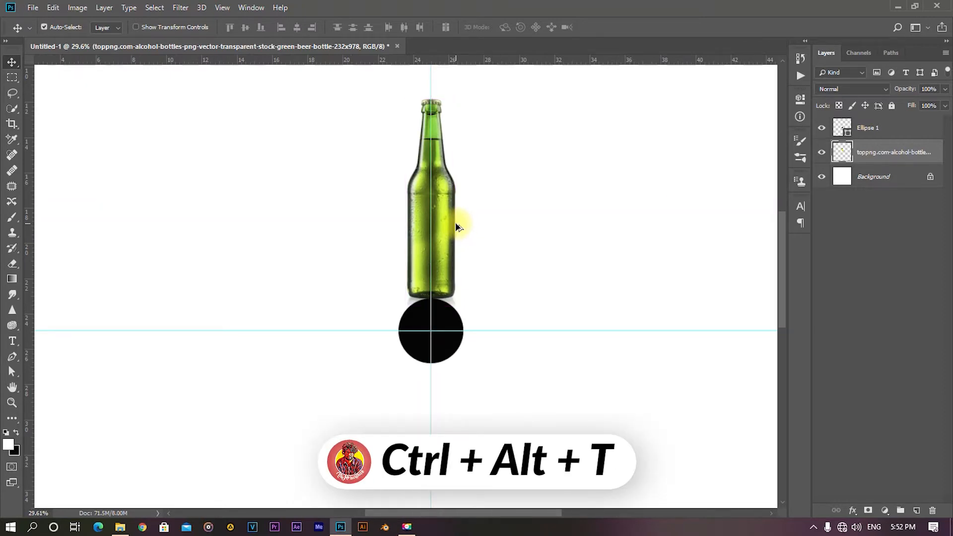
scroll(439, 361, up, 4)
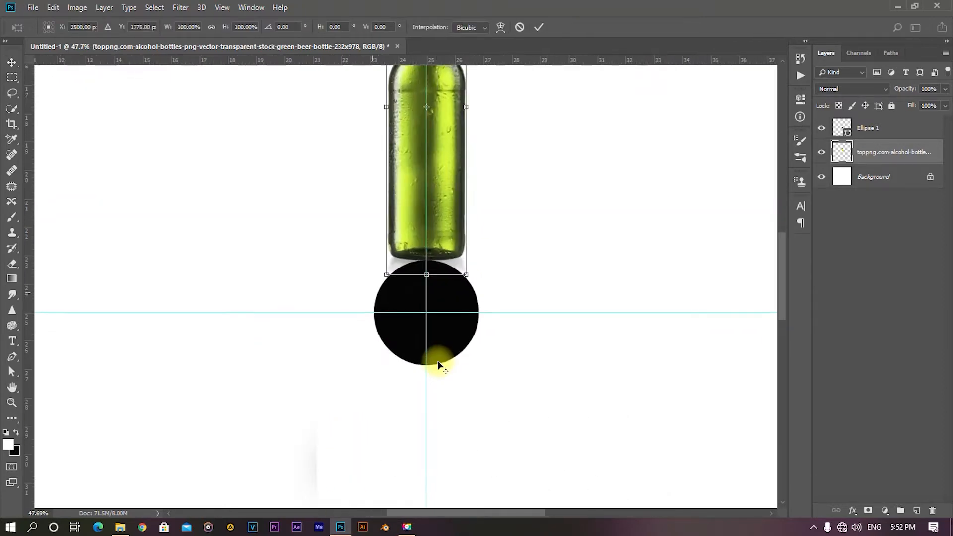
key(alt+space)
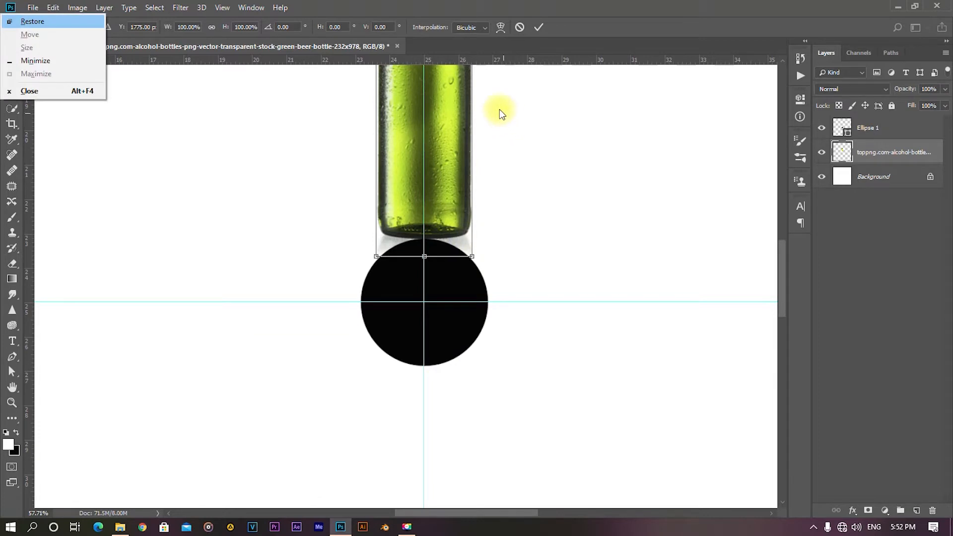
key(Escape)
drag(497, 119, 497, 246)
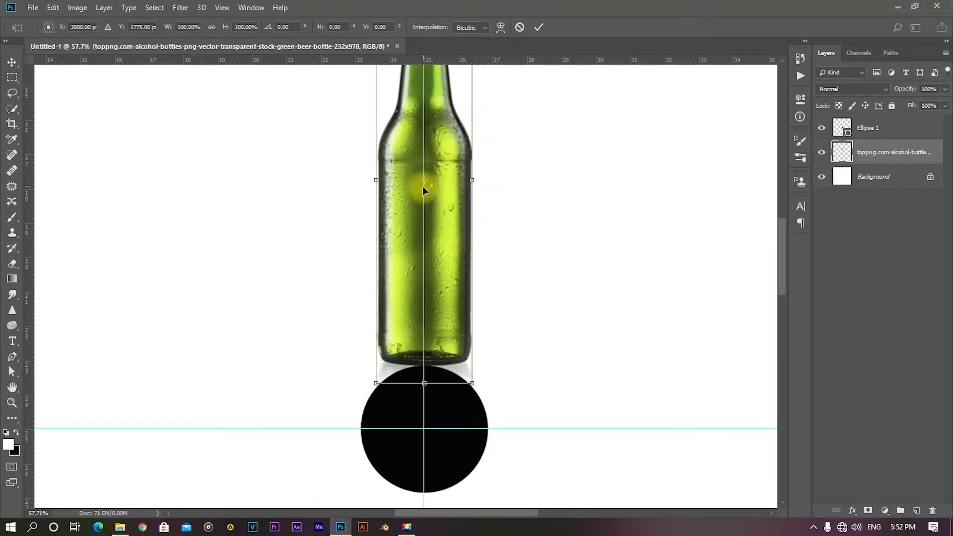
drag(424, 180, 426, 434)
scroll(426, 453, up, 5)
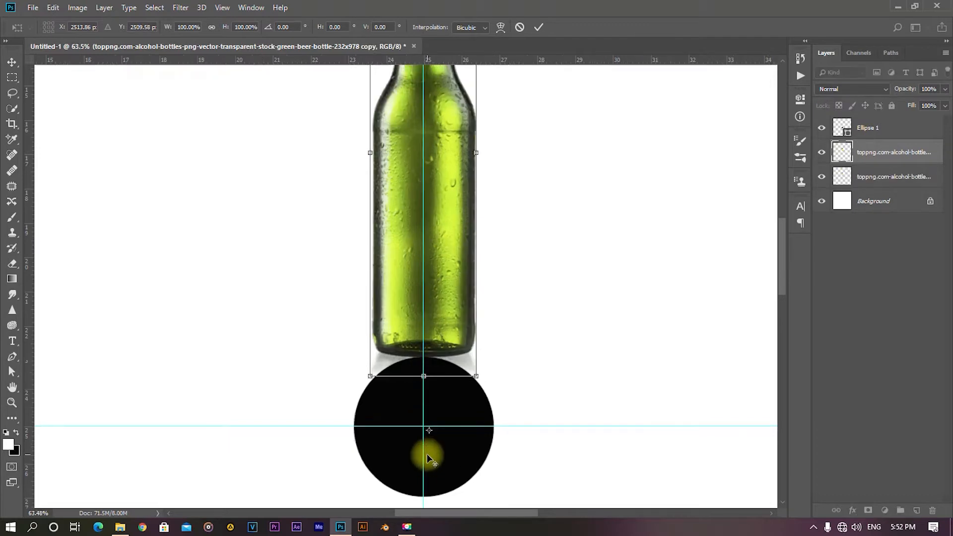
scroll(424, 452, up, 1)
drag(436, 373, 418, 360)
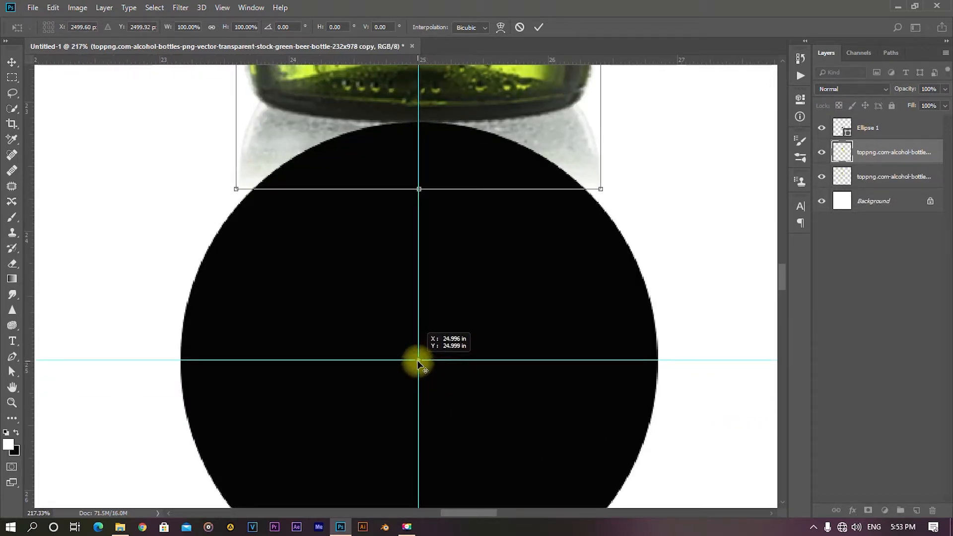
scroll(402, 411, up, 3)
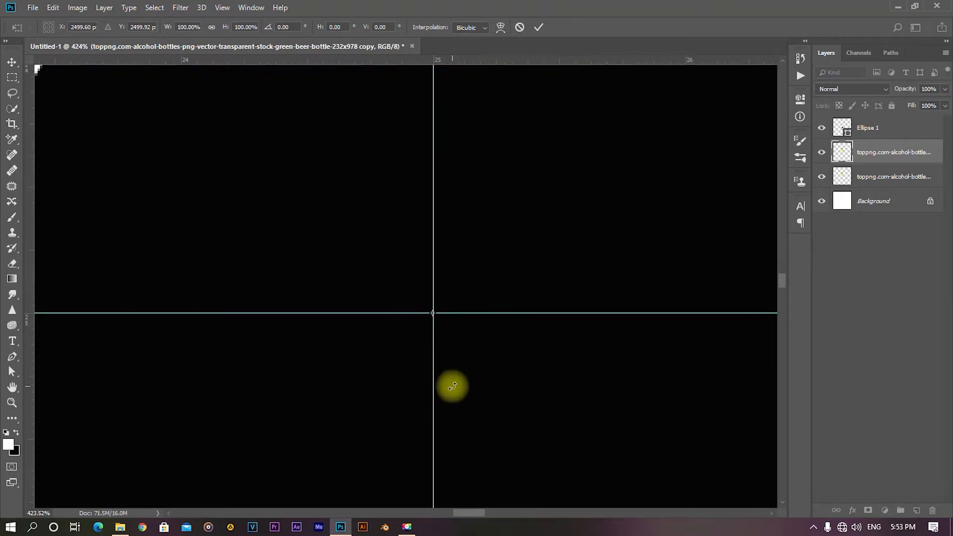
scroll(453, 381, down, 5)
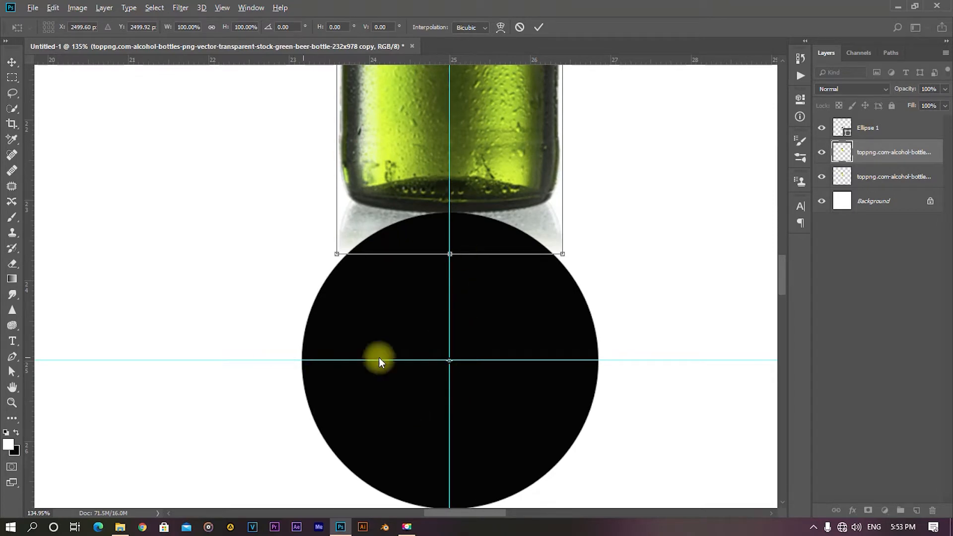
scroll(442, 431, down, 4)
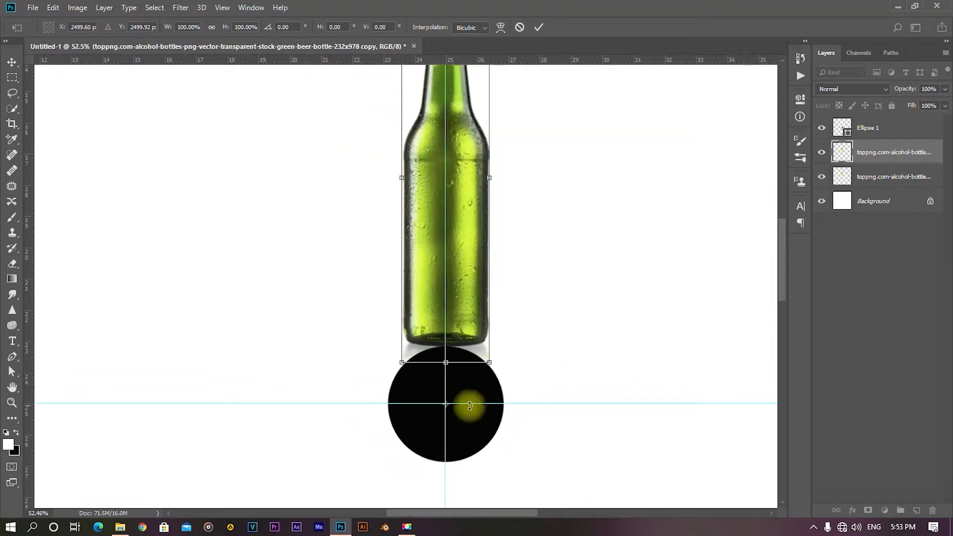
scroll(442, 400, down, 3)
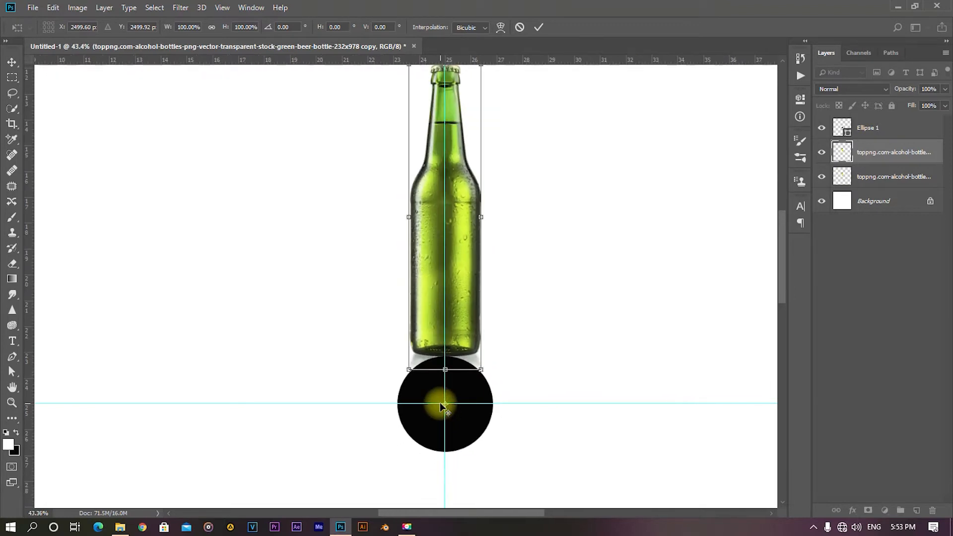
- Rotate the bottle copy clockwise around the circle's centre, set its angle to exactly 20°, and apply the transform
scroll(448, 422, up, 1)
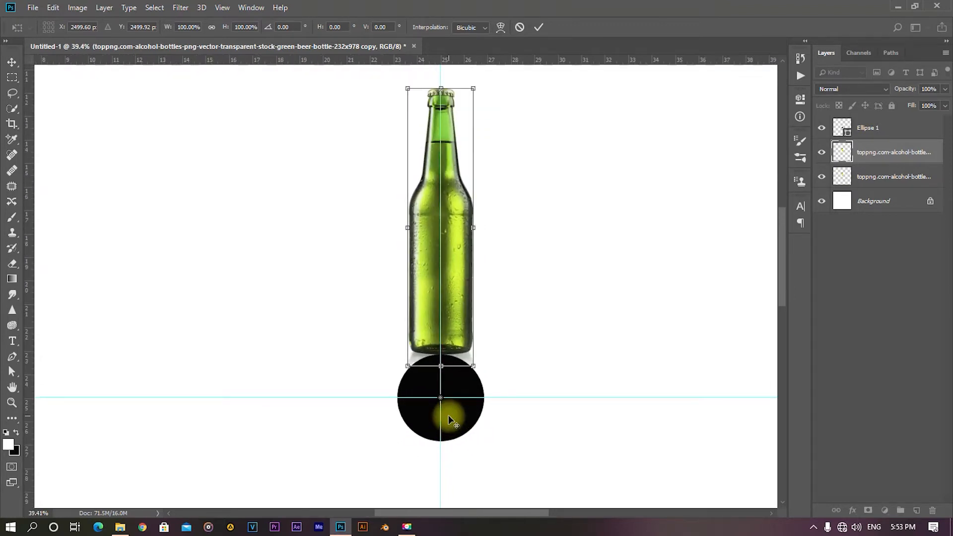
scroll(448, 417, down, 1)
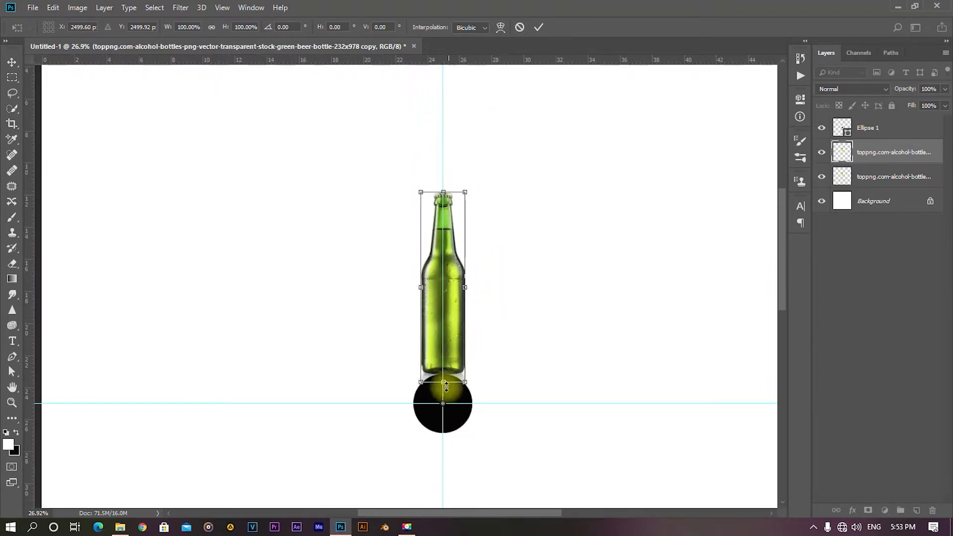
scroll(456, 402, up, 2)
scroll(519, 226, down, 2)
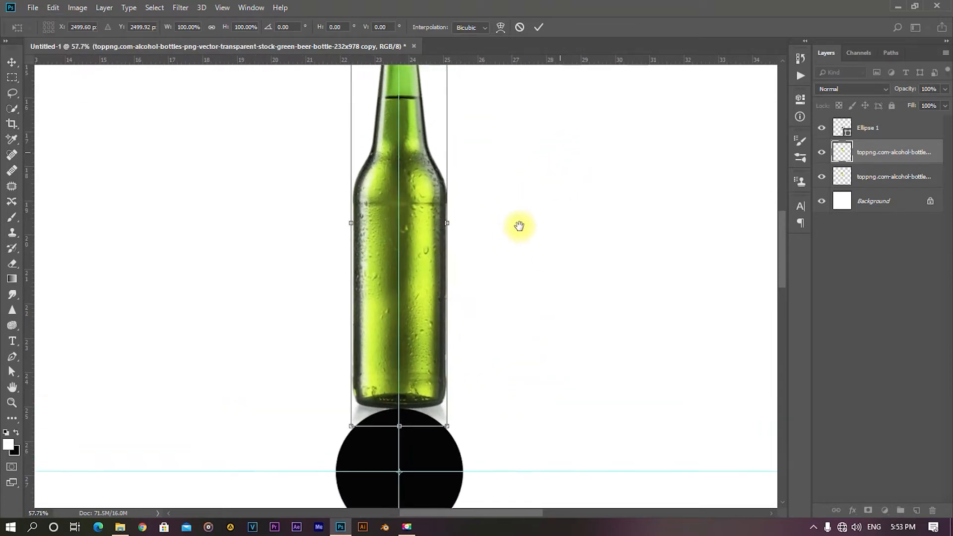
scroll(519, 227, down, 1)
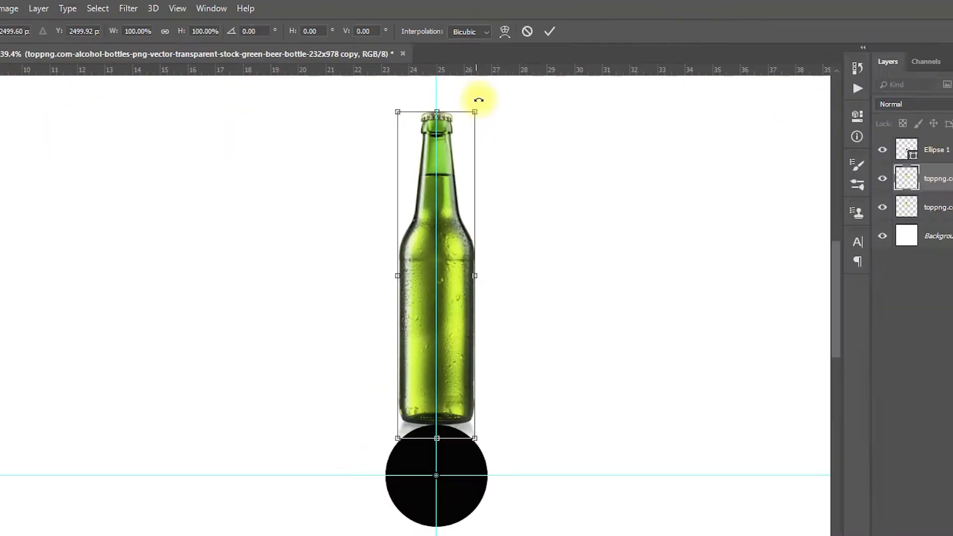
drag(475, 172, 536, 195)
drag(505, 95, 561, 126)
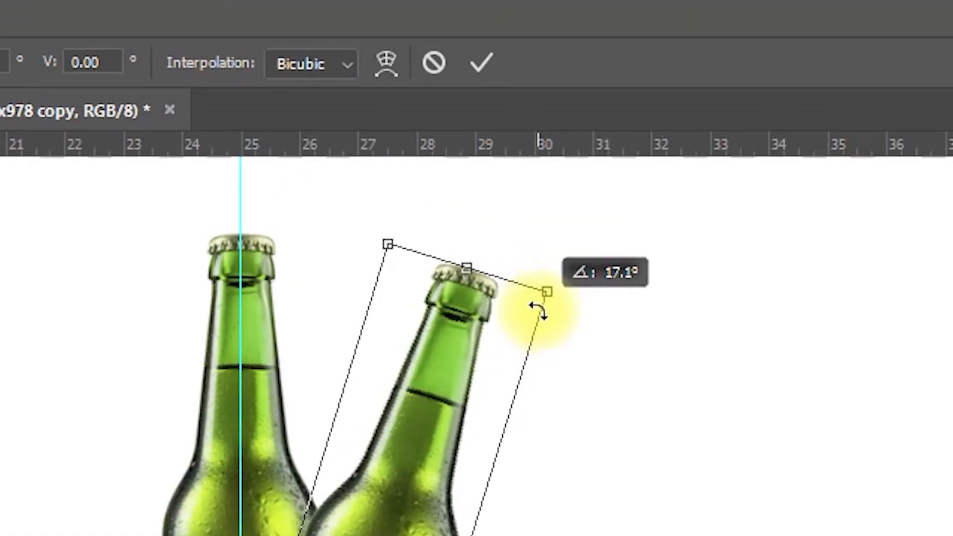
drag(538, 310, 566, 330)
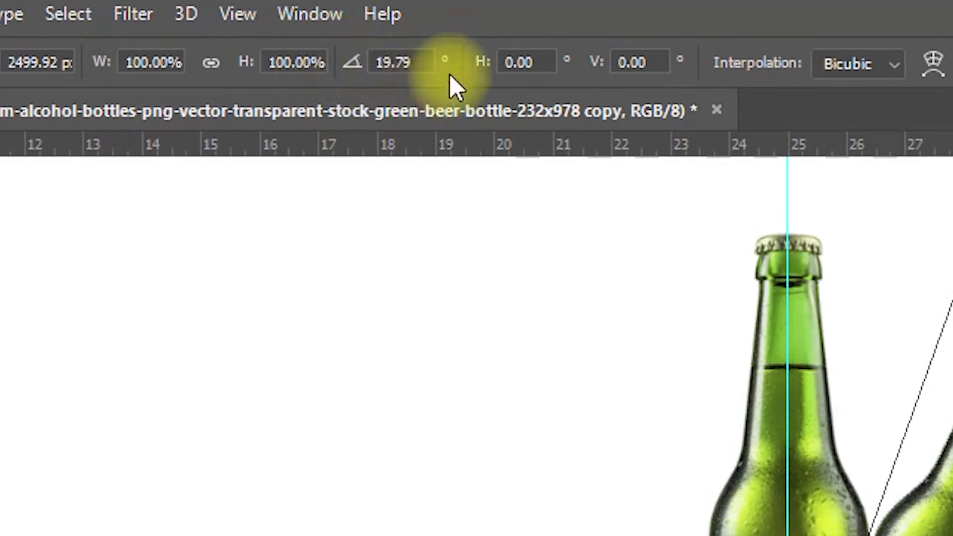
double_click(424, 60)
text(20)
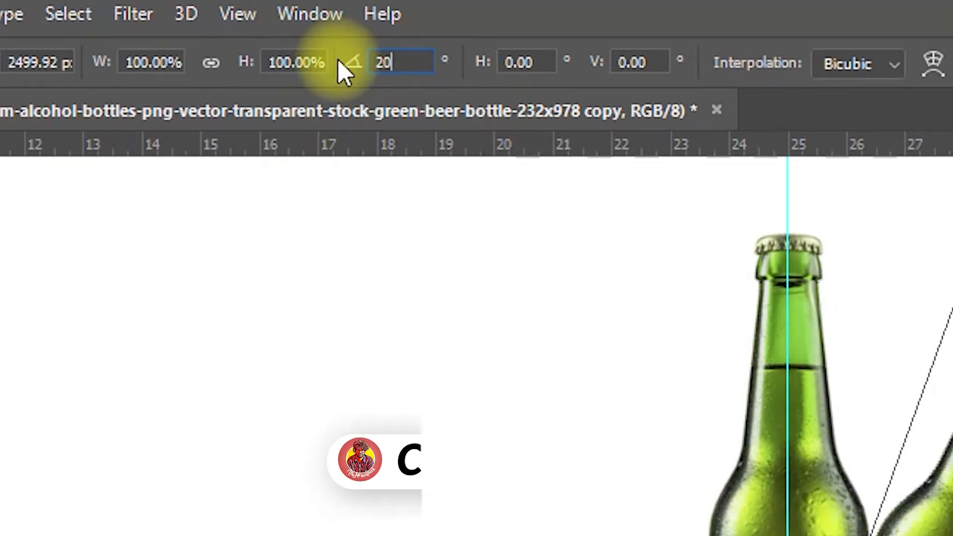
key(ctrl+Return)
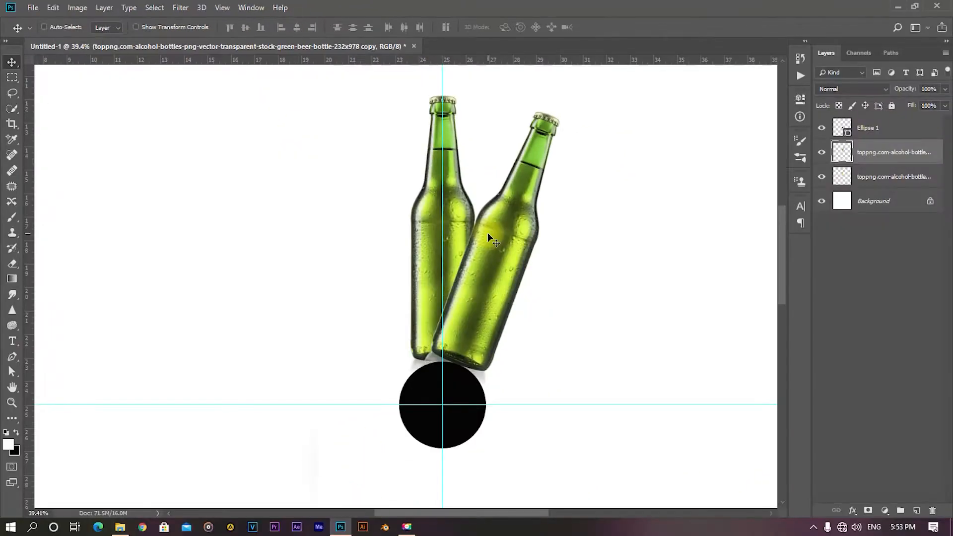
- Repeat the duplicating 20° rotation 16 times to complete a full ring of bottles around the black circle
scroll(477, 234, down, 6)
scroll(477, 236, down, 2)
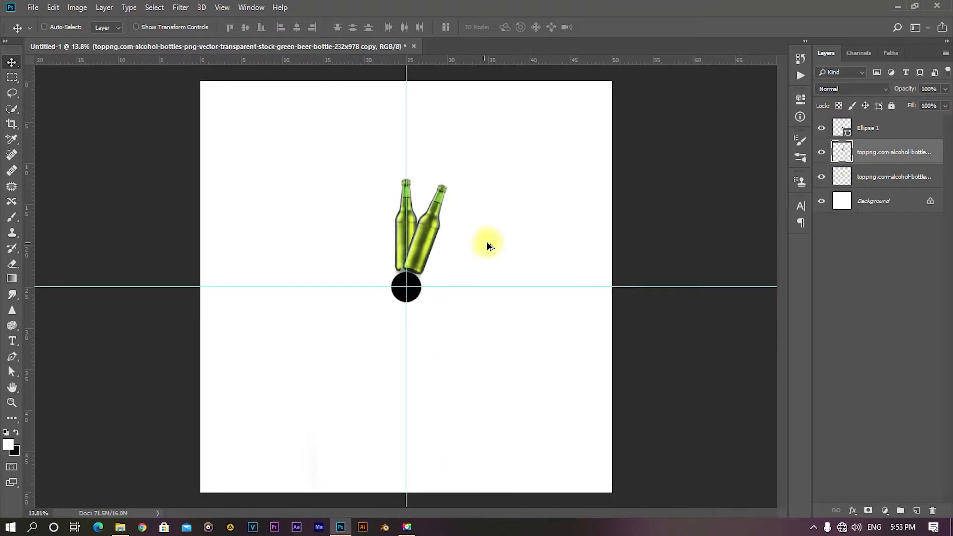
scroll(385, 185, up, 4)
scroll(386, 186, down, 3)
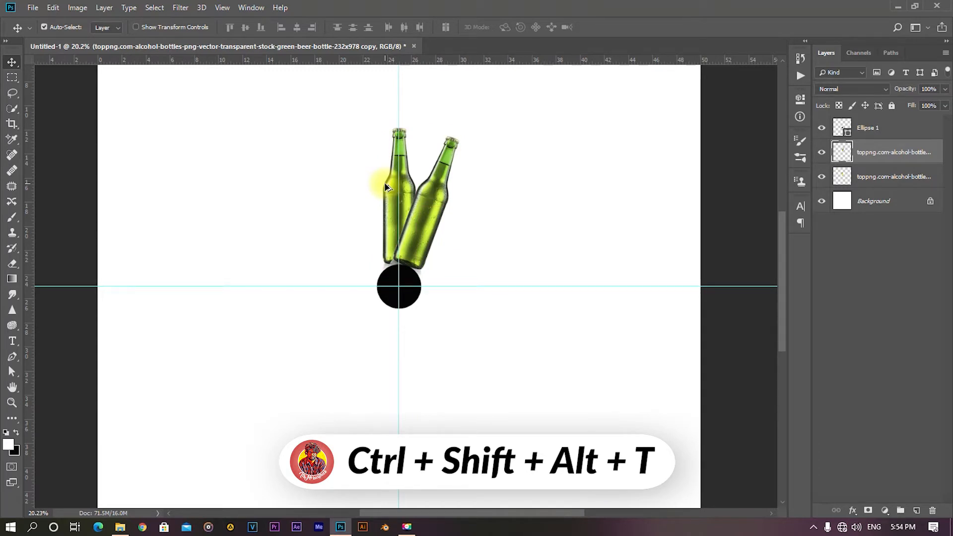
key(ctrl+shift+alt+t)
key(ctrl+shift+alt+t)
key(ctrl+shift+alt+t)
key(ctrl+shift+alt+t)
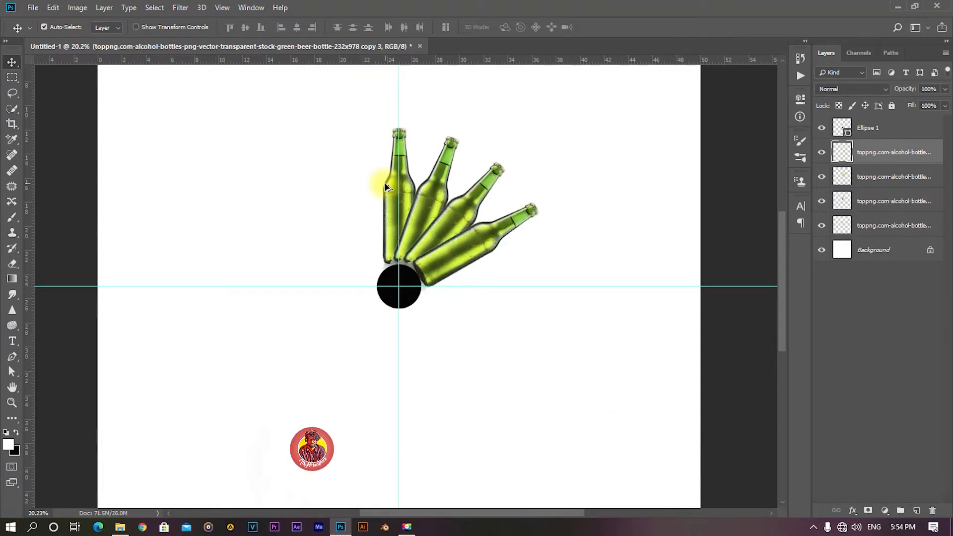
key(ctrl+shift+alt+t)
key(ctrl+shift+alt+t)
key(ctrl+shift+alt+t)
key(ctrl+shift+alt+t)
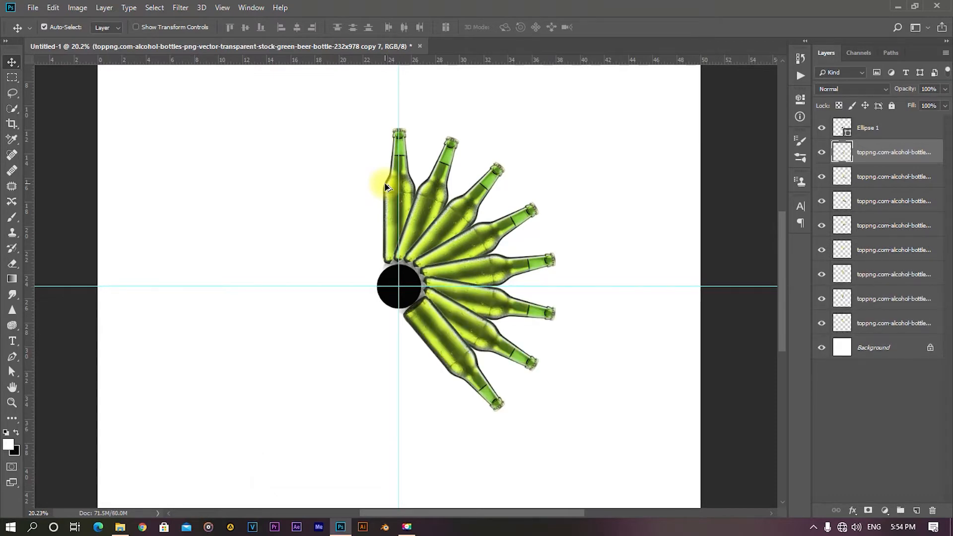
key(ctrl+shift+alt+t)
key(ctrl+shift+alt+t)
key(ctrl+shift+alt+t)
key(ctrl+shift+alt+t)
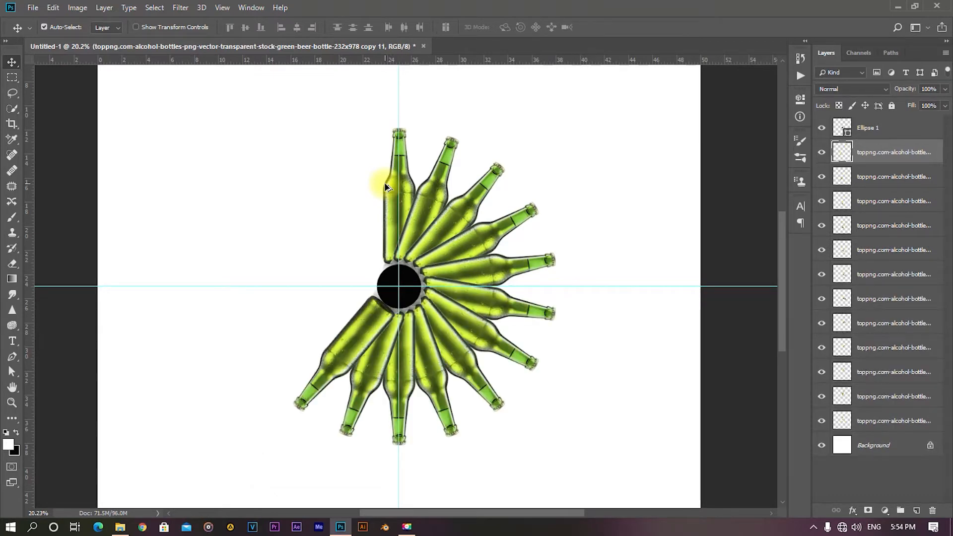
key(ctrl+shift+alt+t)
key(ctrl+shift+alt+t)
key(ctrl+shift+alt+t)
key(ctrl+shift+alt+t)
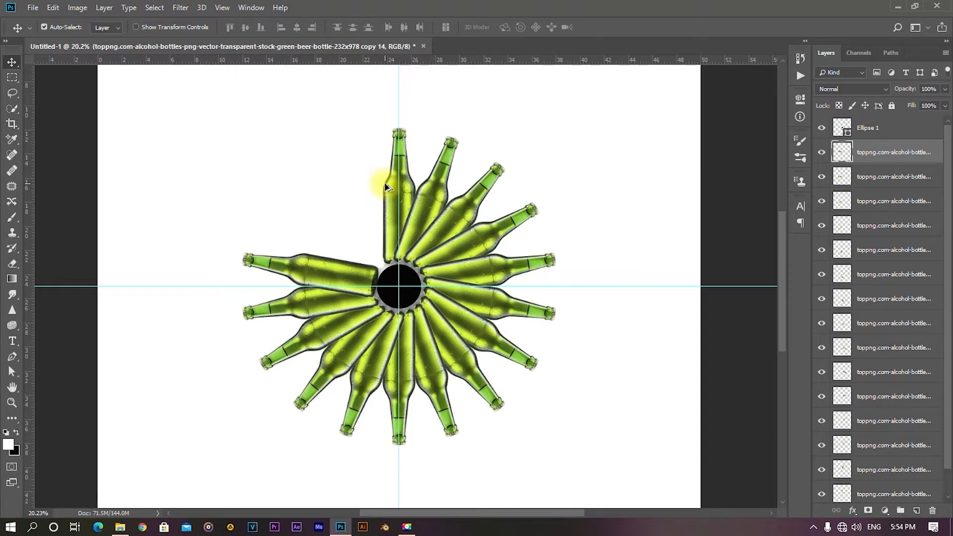
key(ctrl+shift+alt+t)
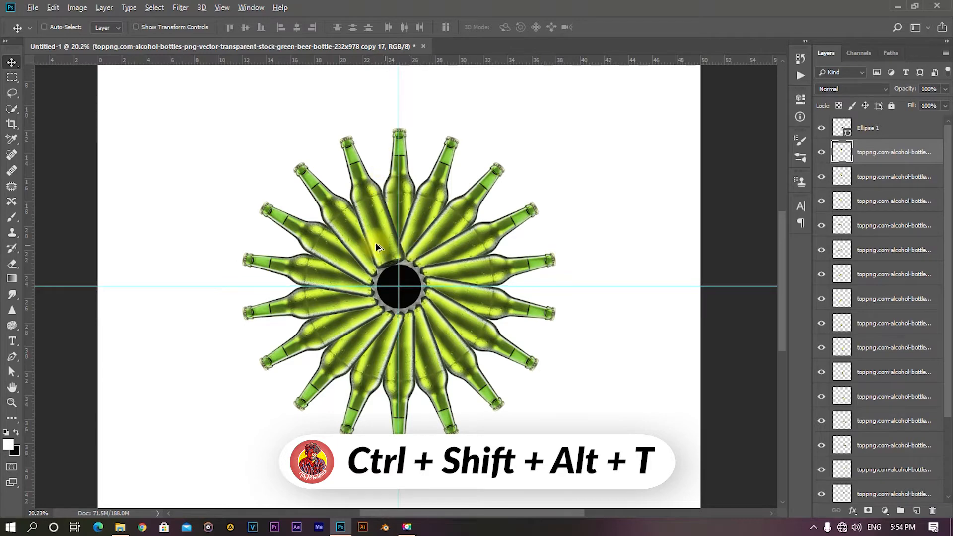
scroll(358, 231, down, 2)
scroll(353, 208, up, 2)
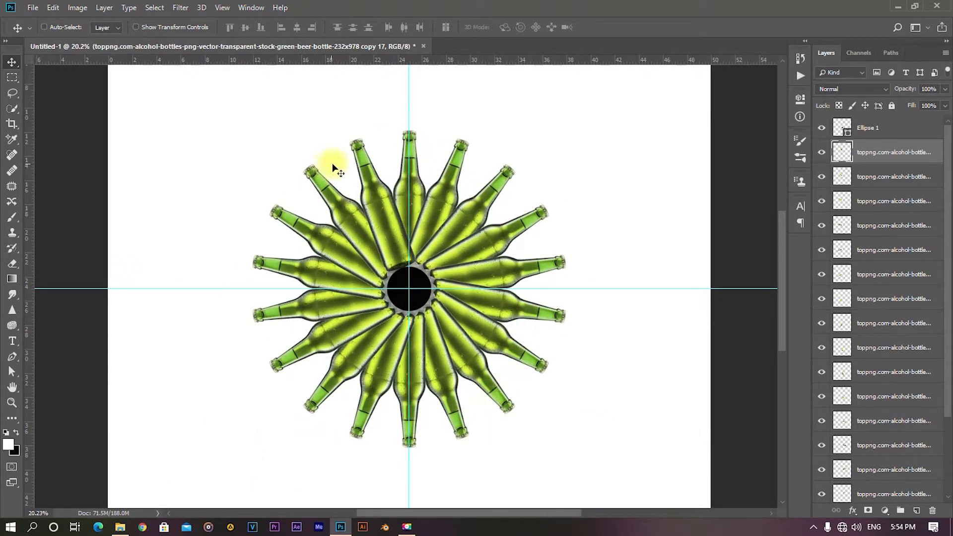
scroll(403, 383, down, 2)
scroll(372, 214, up, 3)
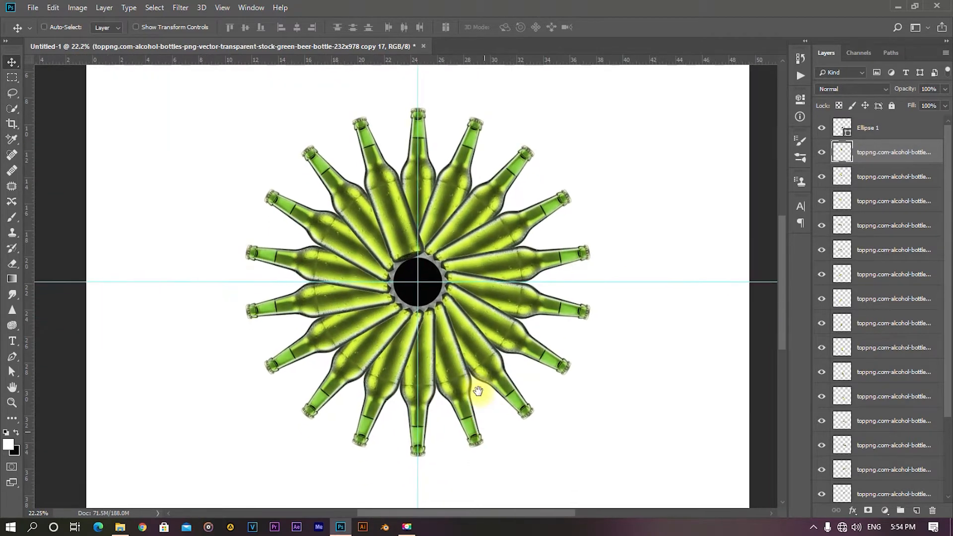
scroll(478, 299, down, 3)
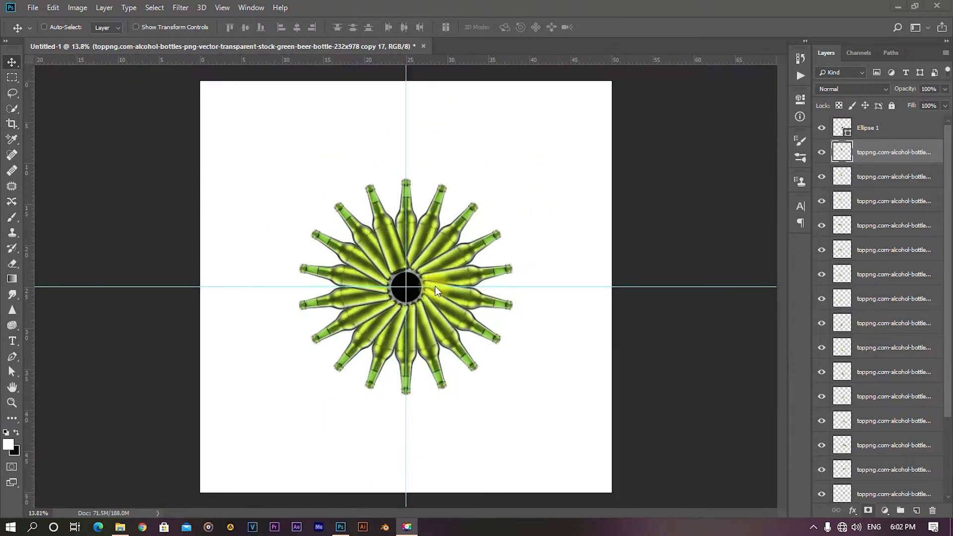
- Select all the green bottle layers between the Ellipse 1 and Background layers and group them
scroll(436, 291, up, 3)
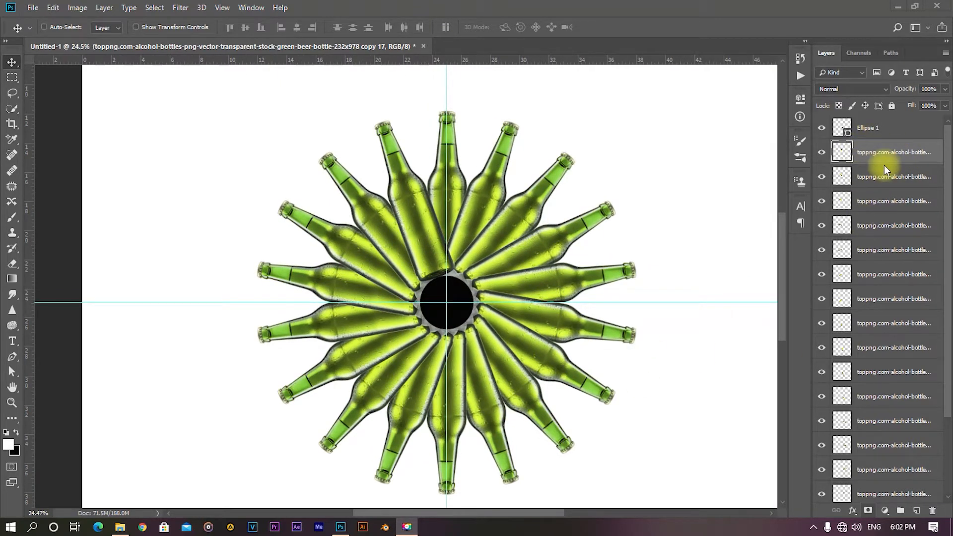
scroll(883, 169, down, 3)
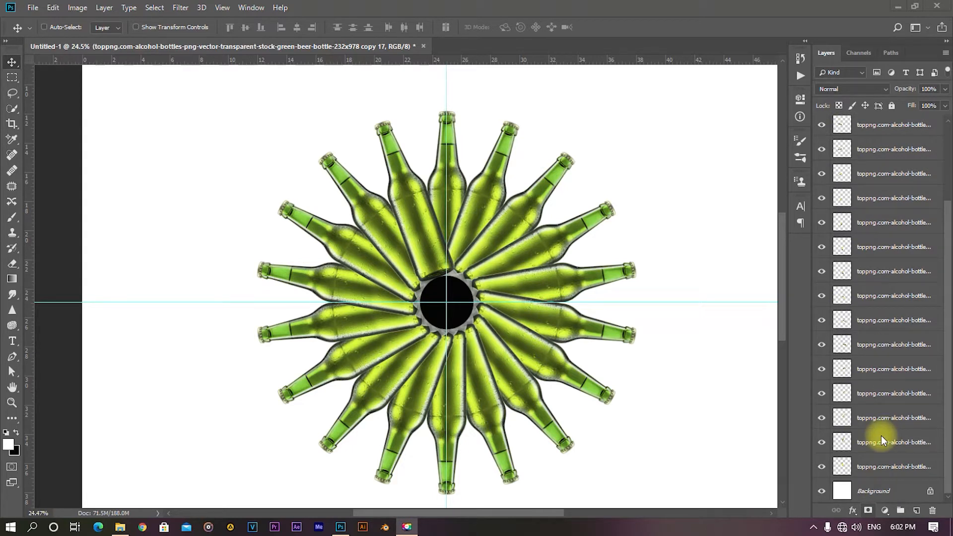
scroll(866, 373, up, 3)
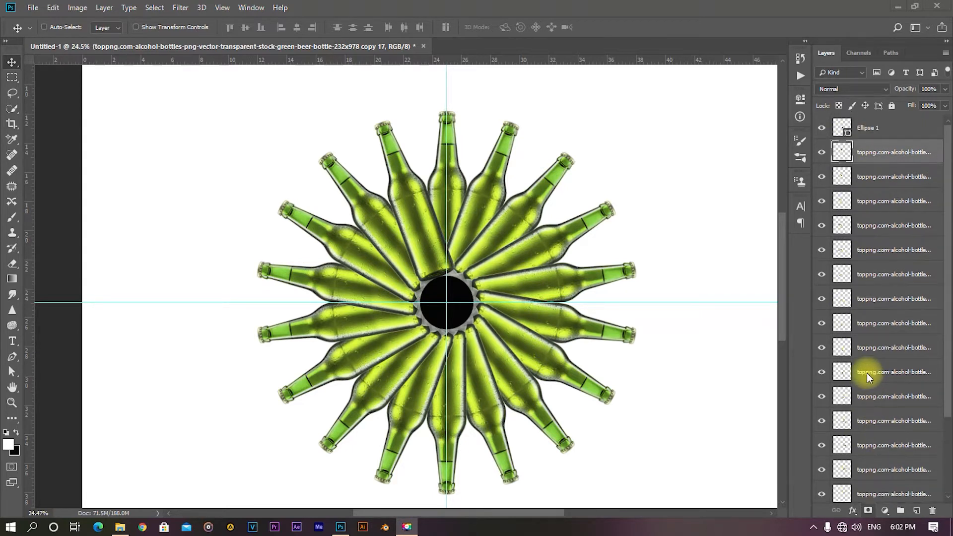
scroll(886, 274, down, 3)
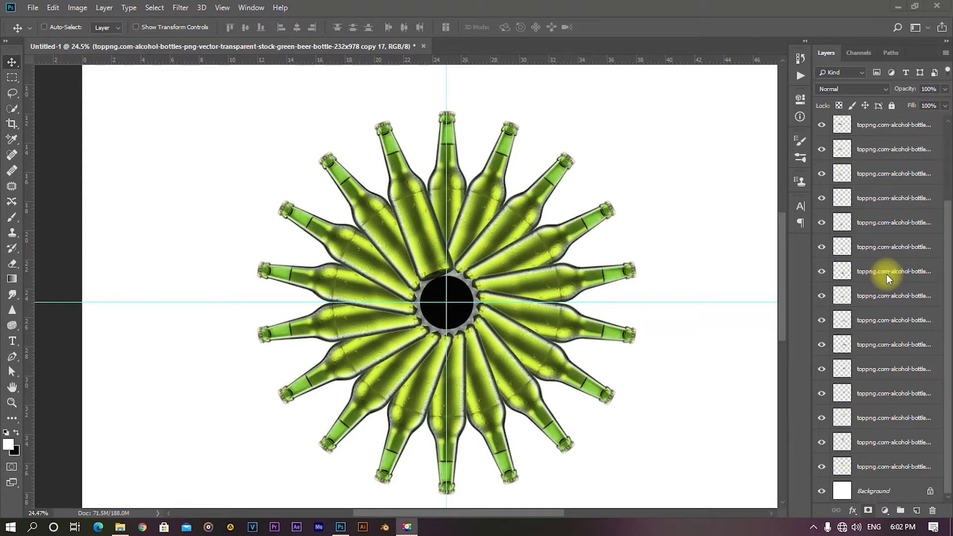
scroll(886, 274, up, 3)
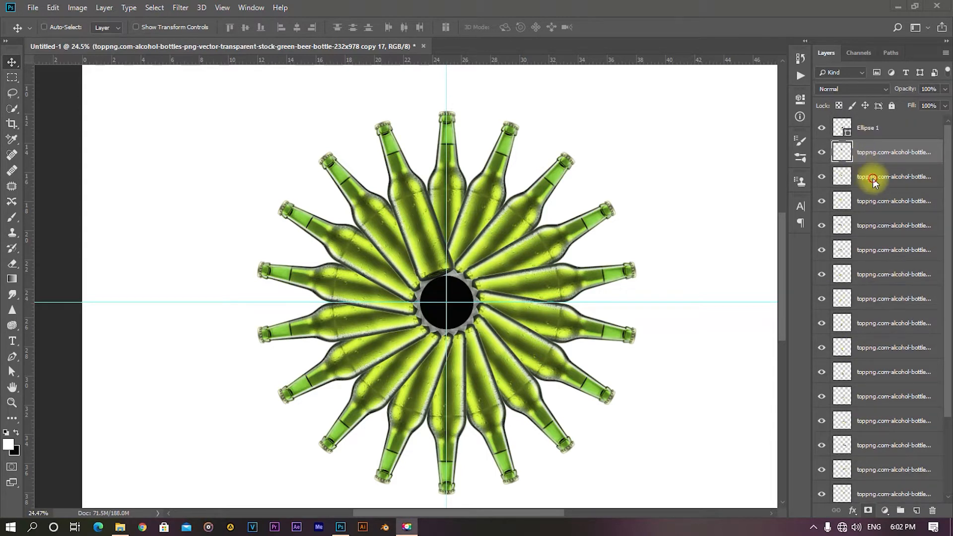
scroll(877, 349, down, 3)
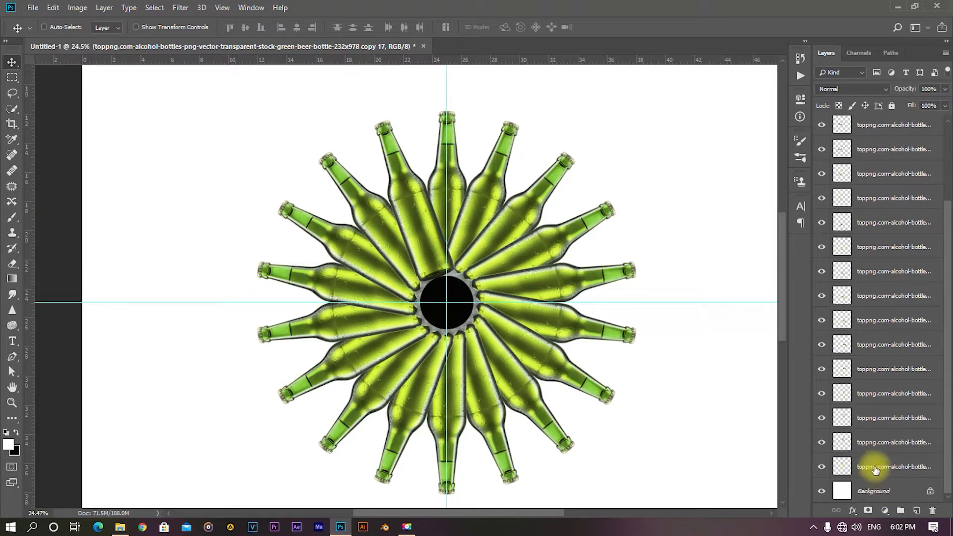
scroll(864, 315, up, 3)
click(879, 156)
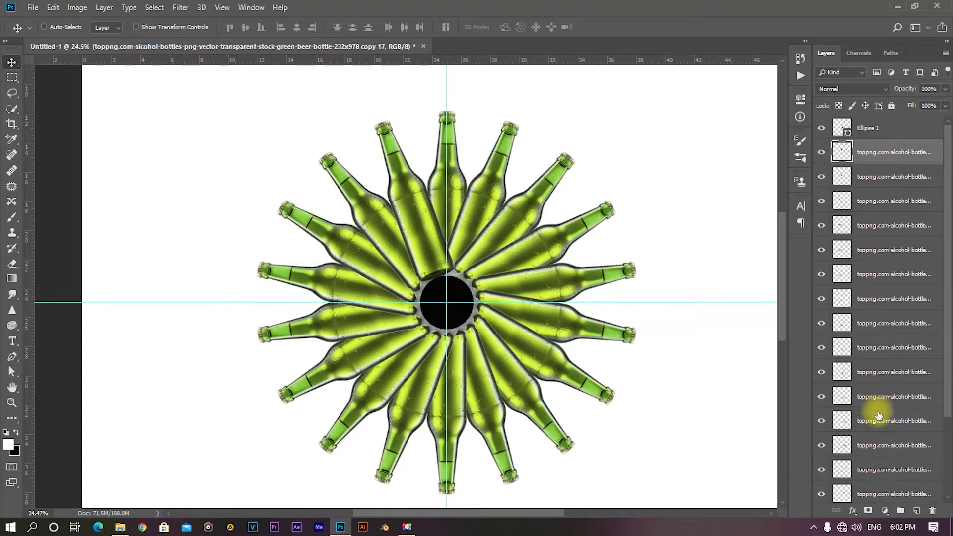
scroll(874, 427, down, 3)
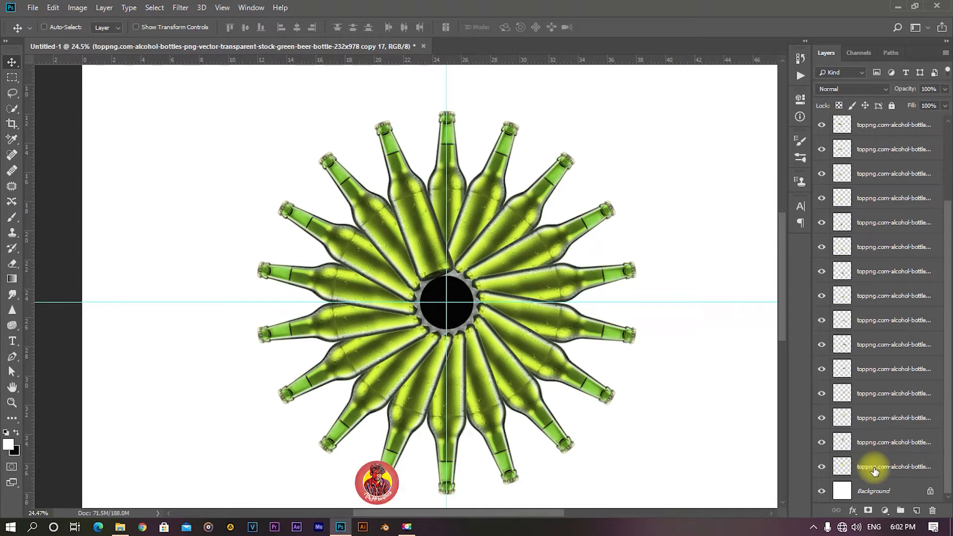
shift+click(871, 467)
scroll(878, 296, up, 3)
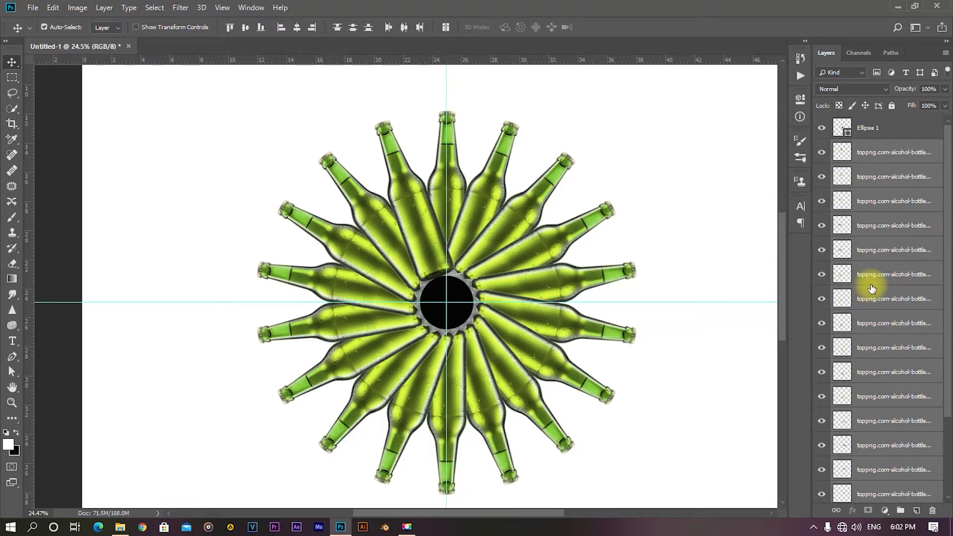
key(ctrl+g)
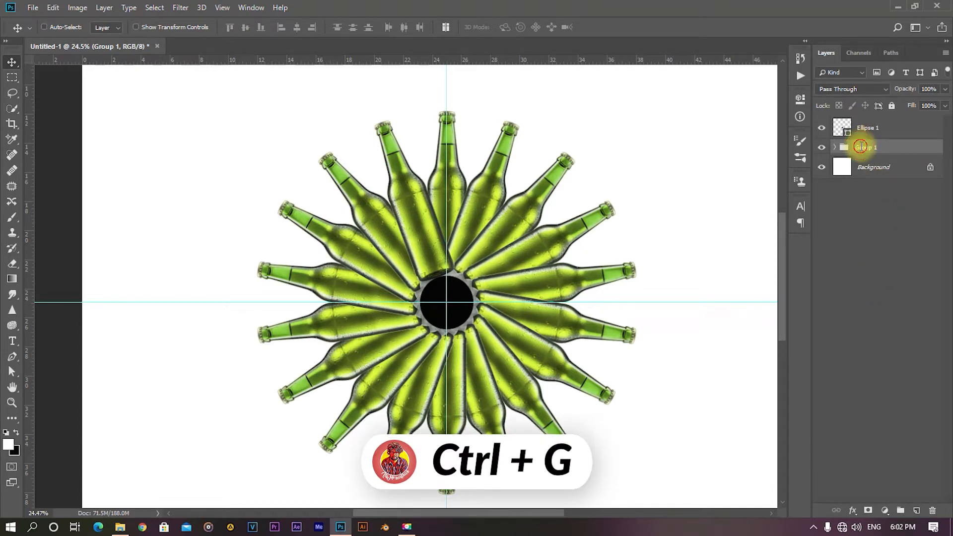
- Rename the bottle group as Green Bottles
double_click(860, 147)
text(Green Bottles)
key(Return)
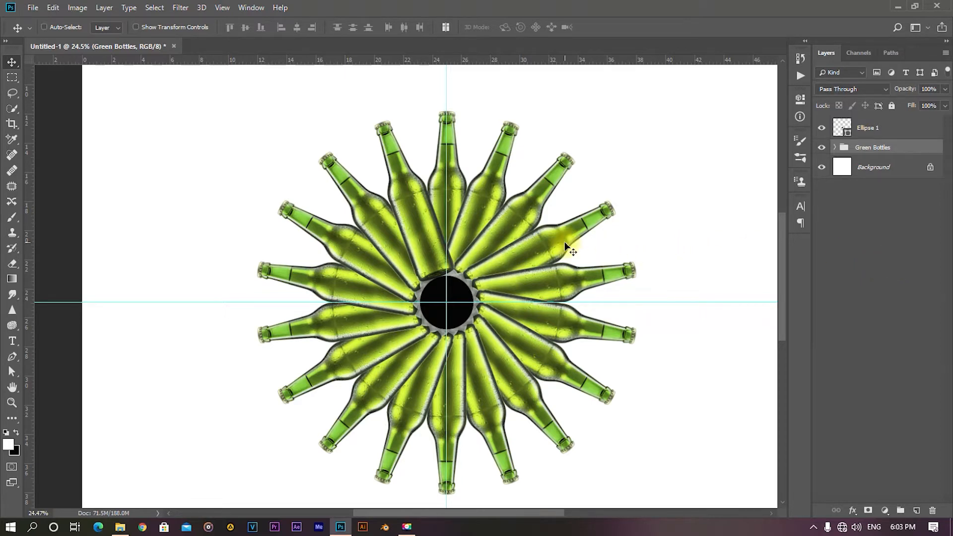
- Place the brown bottle image beer-bottle-png-12-original from File Explorer into the document and centre it on the vertical guide
scroll(452, 221, down, 6)
scroll(406, 301, up, 6)
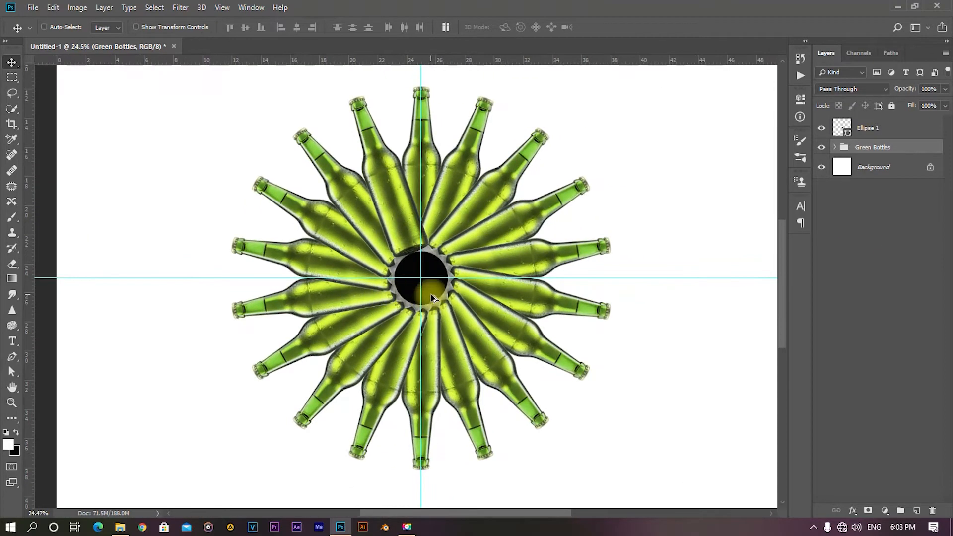
scroll(431, 297, down, 3)
scroll(425, 292, up, 4)
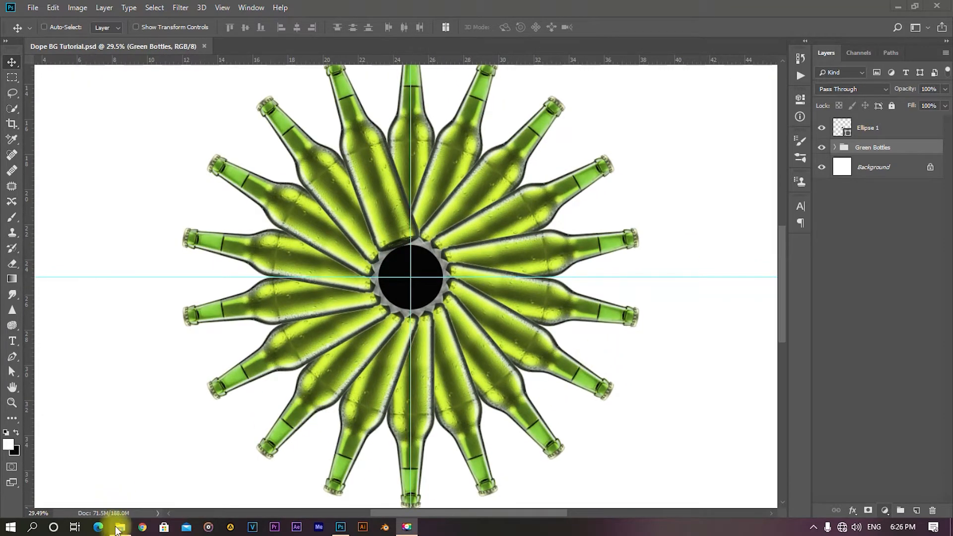
click(121, 526)
click(607, 226)
drag(607, 226, 377, 278)
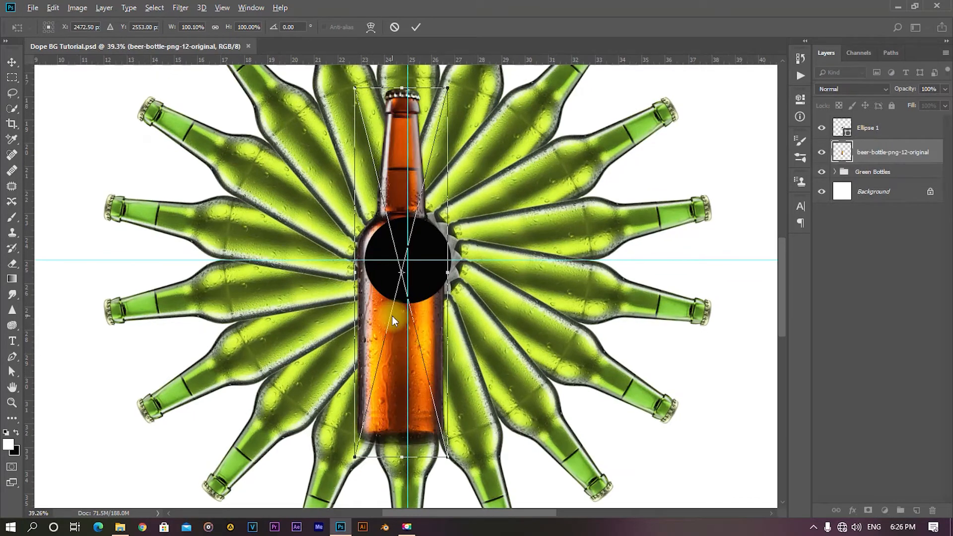
drag(419, 297, 442, 273)
scroll(388, 302, up, 6)
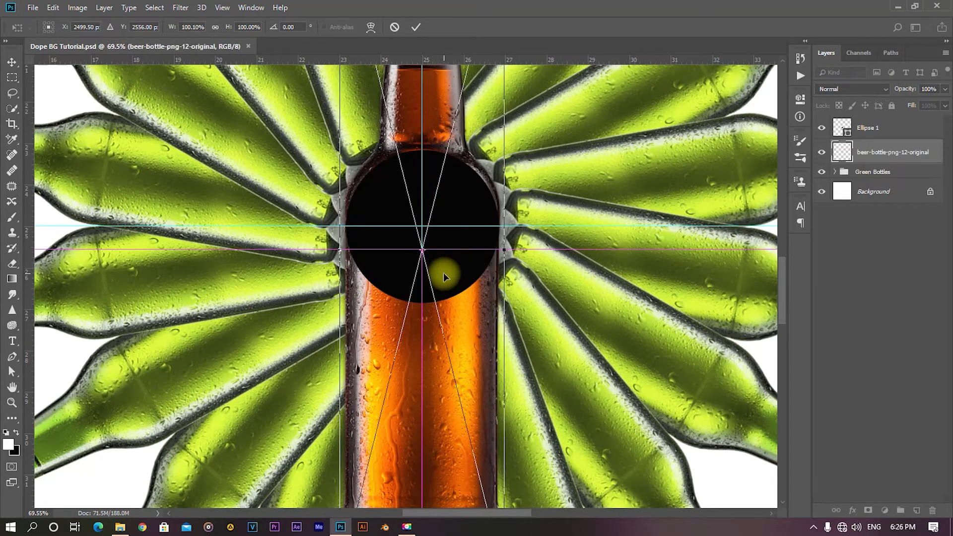
- Move the brown bottle up along the vertical guide to Y 1592 px so its base rests on the black circle's upper edge
drag(454, 329, 440, 164)
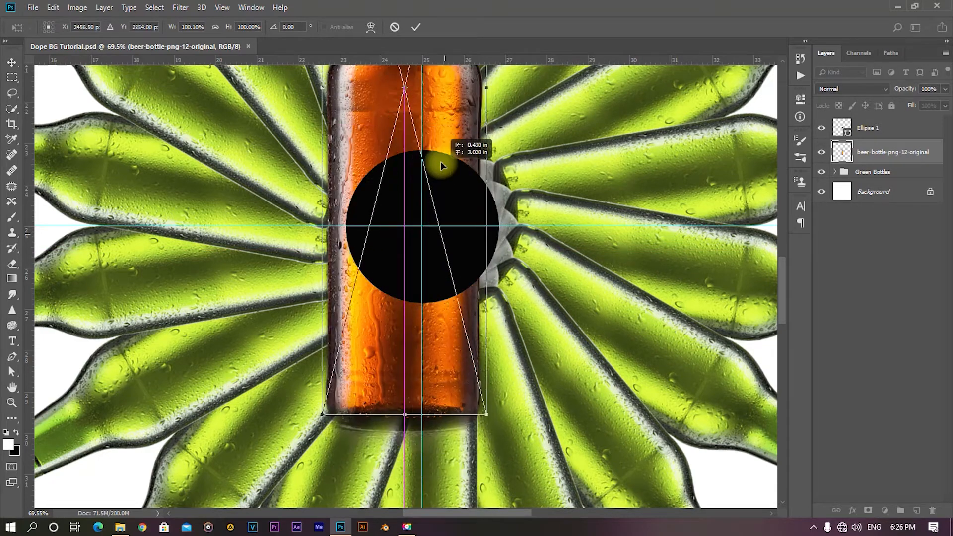
scroll(428, 258, down, 5)
drag(433, 293, 446, 132)
scroll(405, 240, up, 6)
drag(454, 194, 453, 337)
drag(453, 247, 453, 254)
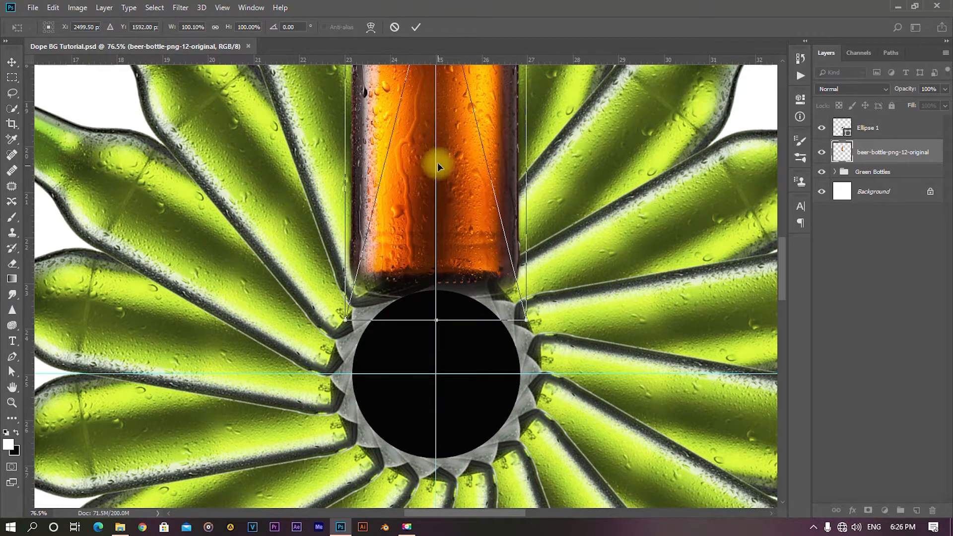
- Place the brown bottle's reference point on the guide intersection at the circle's centre and set its rotation to 10°
scroll(453, 96, down, 4)
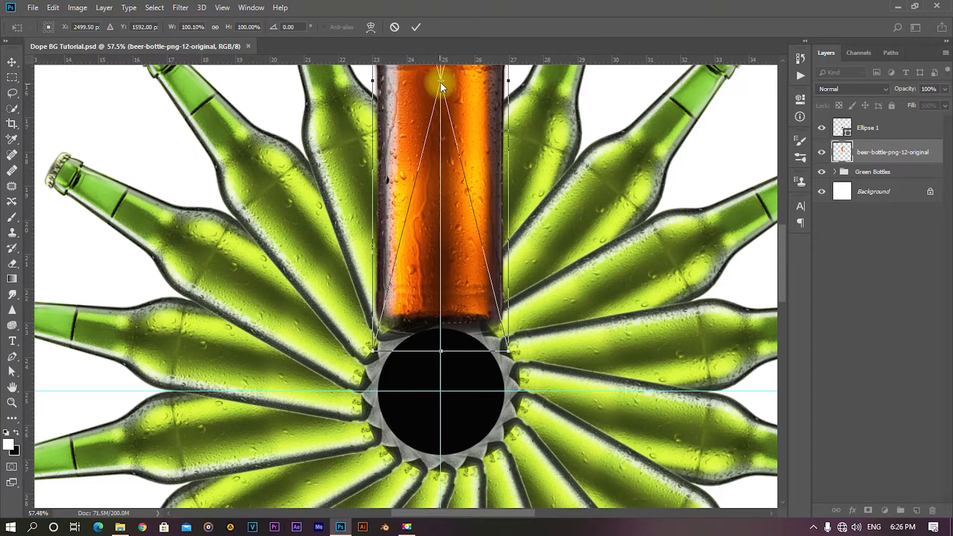
drag(437, 80, 433, 362)
scroll(438, 439, up, 3)
drag(430, 299, 441, 350)
scroll(441, 350, down, 3)
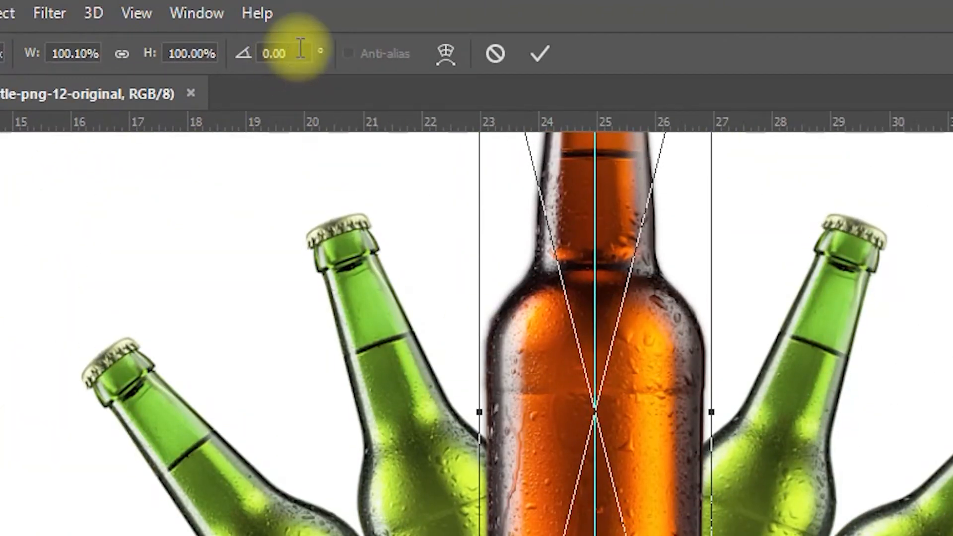
click(291, 52)
text(10)
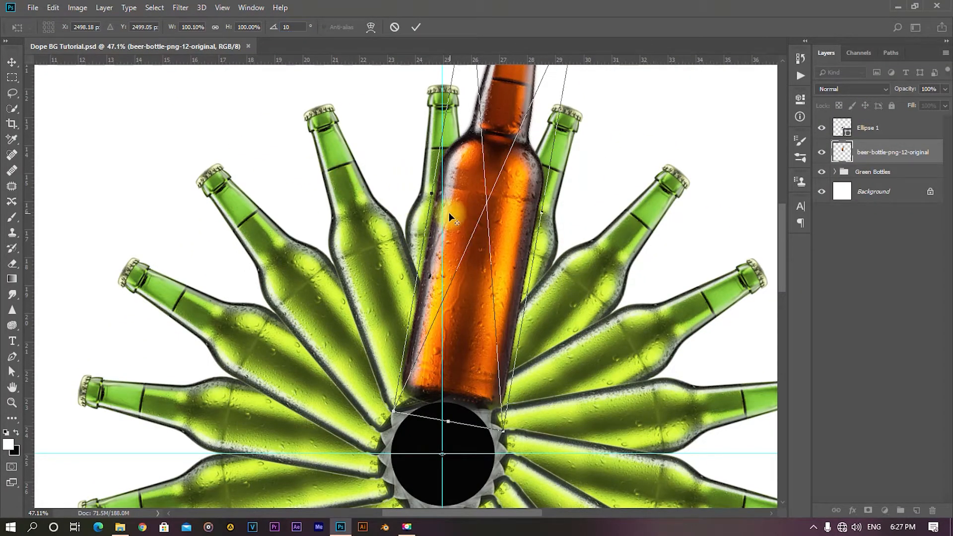
- Scale the brown bottle proportionally to about 89% around the circle's centre and apply the transform
scroll(449, 212, down, 3)
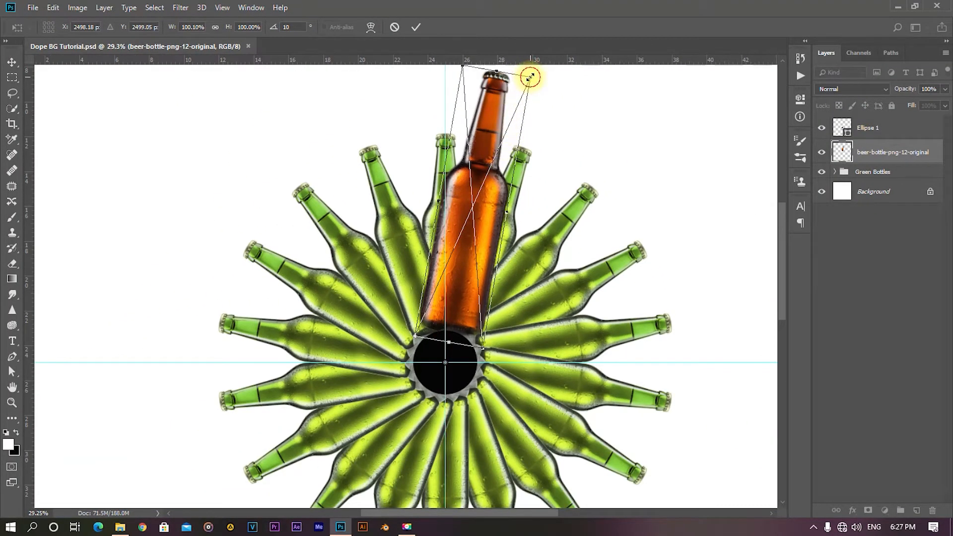
drag(529, 77, 519, 110)
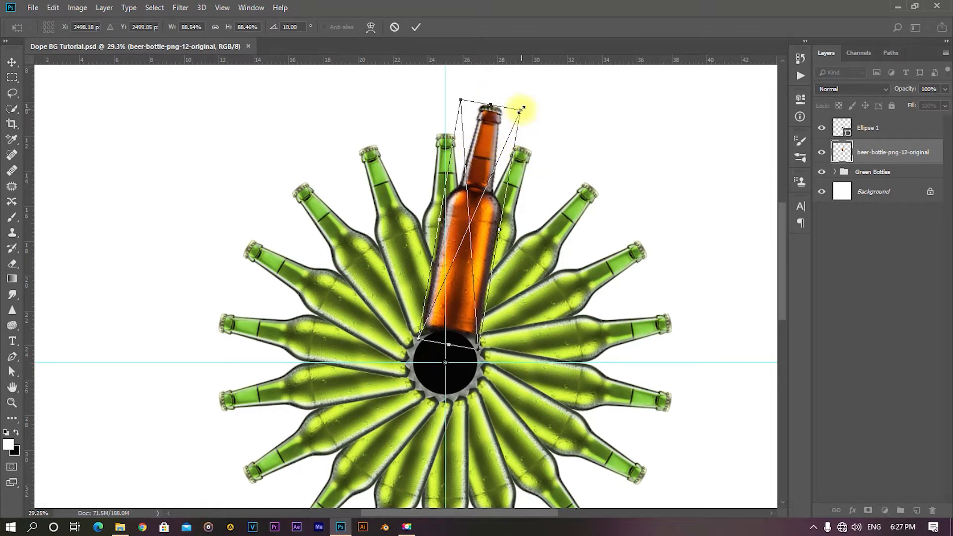
drag(523, 107, 522, 107)
scroll(463, 150, down, 5)
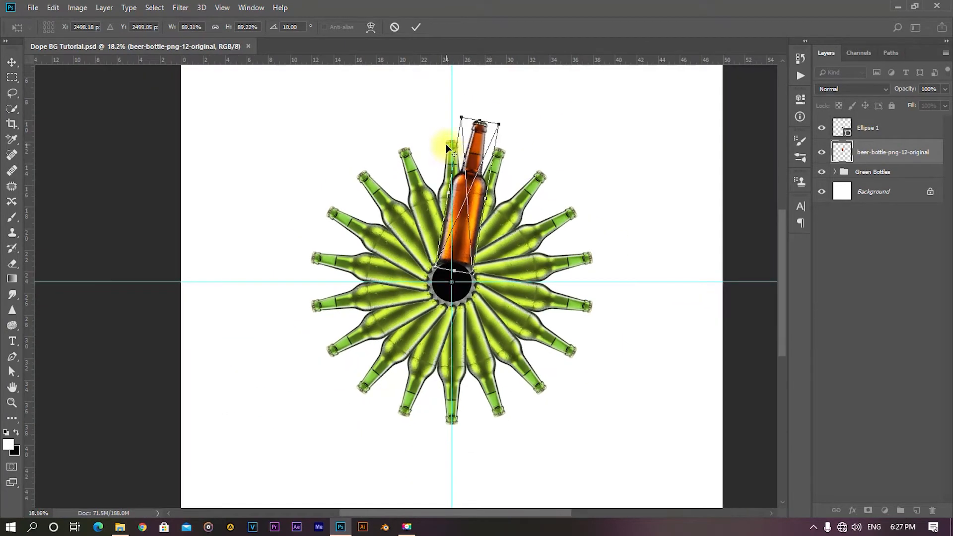
scroll(446, 144, up, 6)
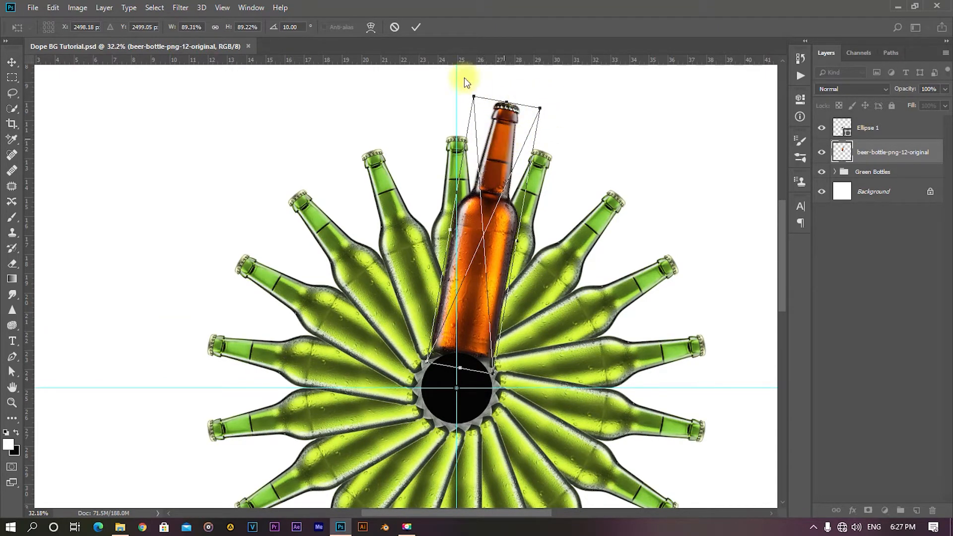
click(415, 27)
- Rasterize the beer-bottle-png-12-original layer
scroll(422, 225, down, 3)
scroll(407, 221, up, 2)
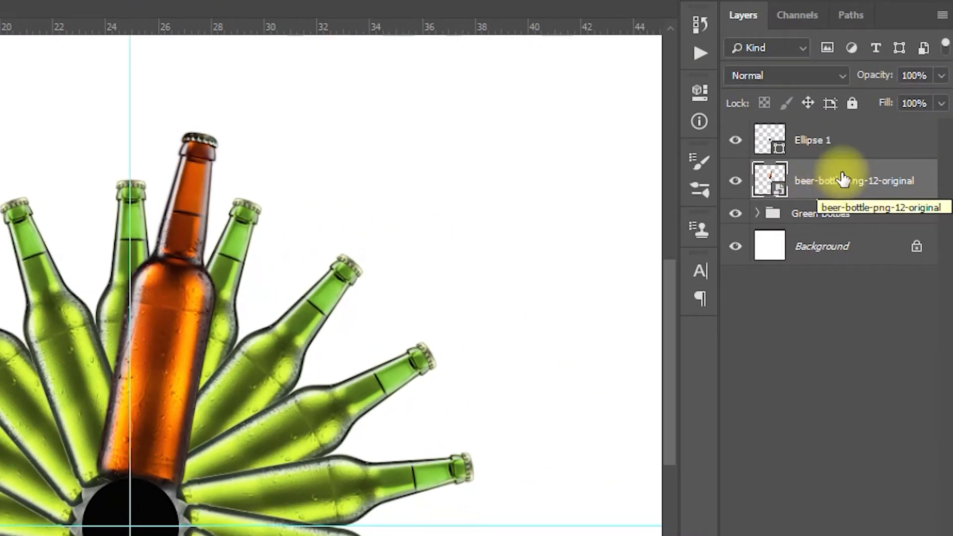
right_click(839, 180)
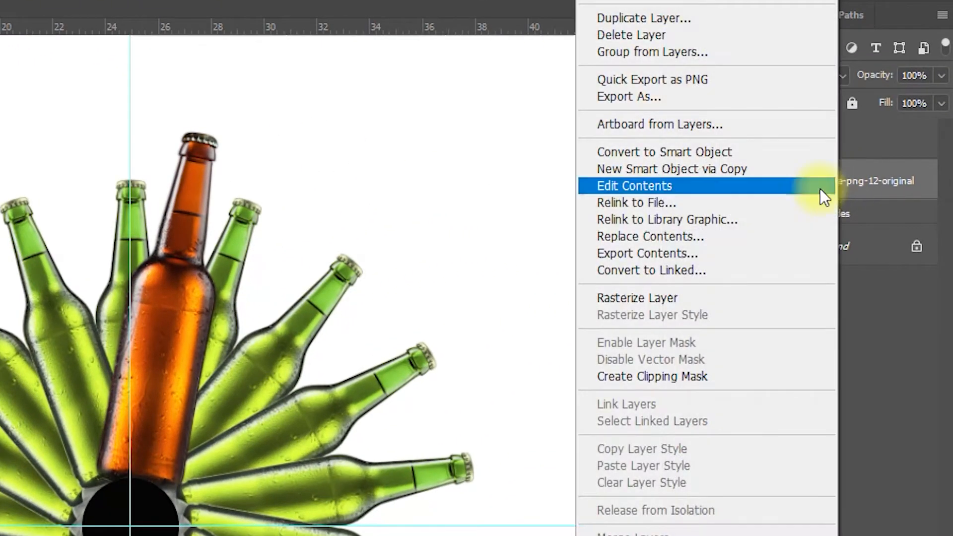
click(673, 297)
- Start a duplicating free transform of the brown bottle and place its reference point on the guide intersection at the circle's centre
scroll(235, 299, down, 3)
scroll(178, 321, up, 3)
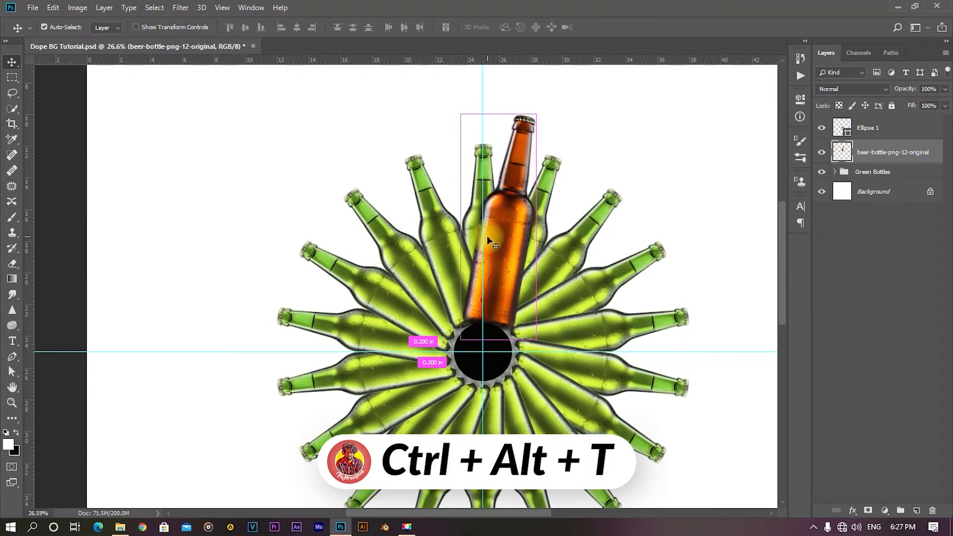
drag(488, 241, 487, 240)
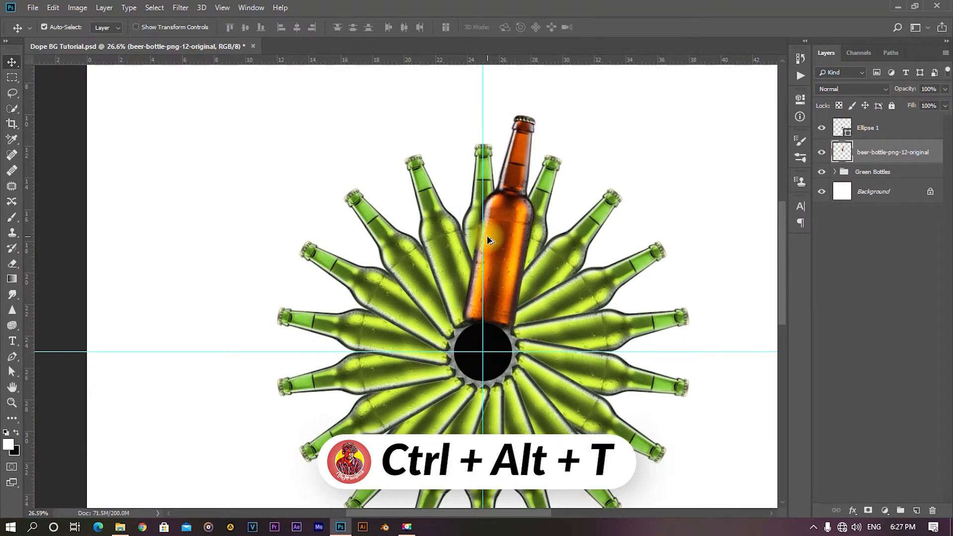
key(ctrl+alt+t)
scroll(503, 255, up, 2)
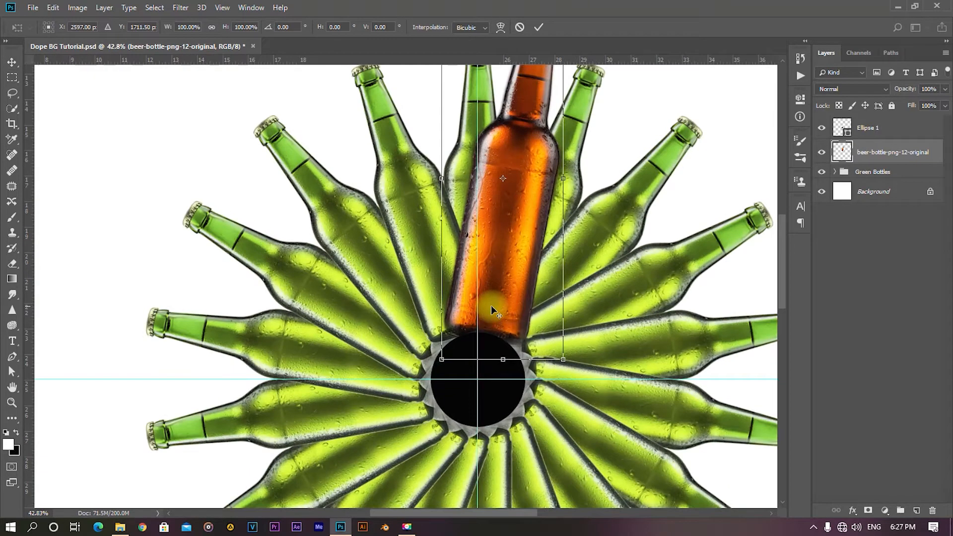
drag(504, 167, 476, 365)
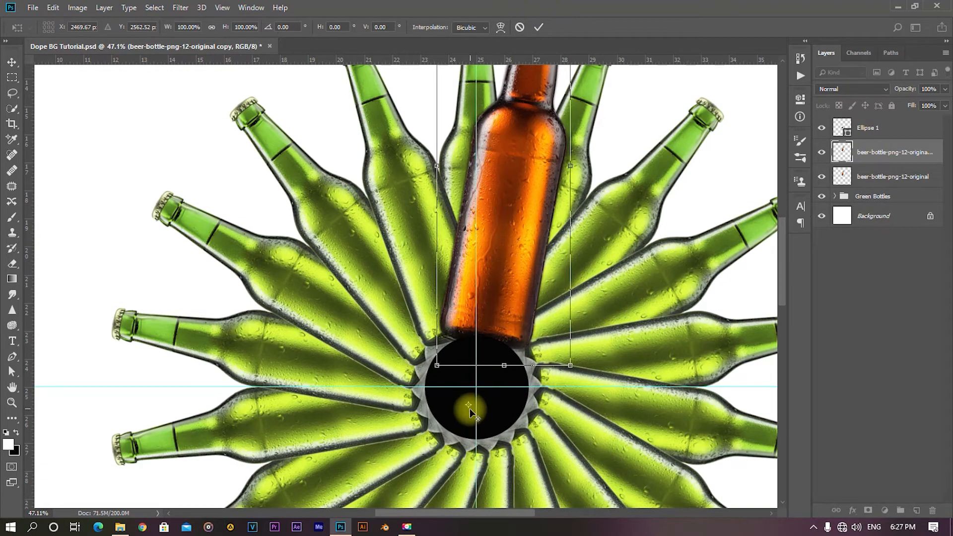
scroll(470, 407, up, 4)
drag(467, 400, 485, 357)
scroll(463, 308, down, 5)
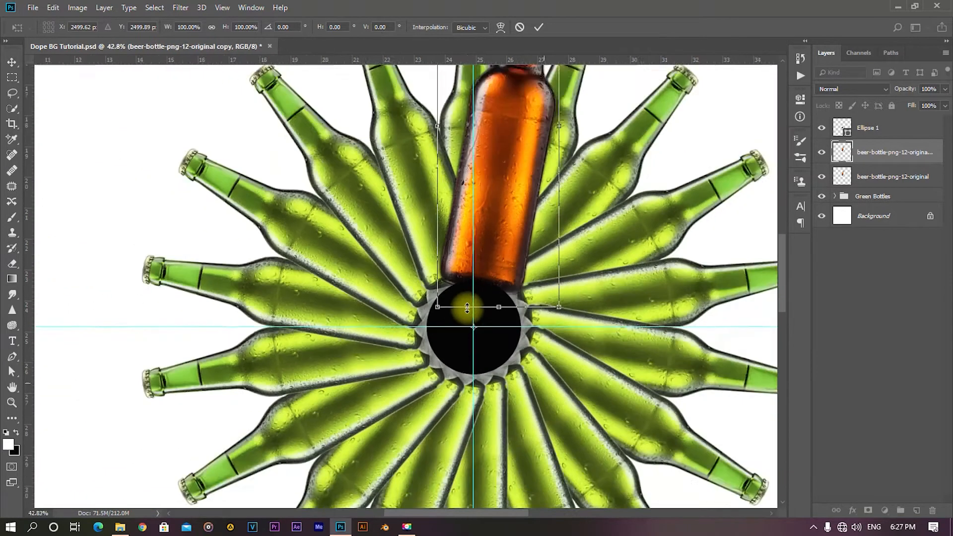
- Rotate the duplicated brown bottle 20° around the circle's centre and apply the transform
scroll(462, 232, up, 1)
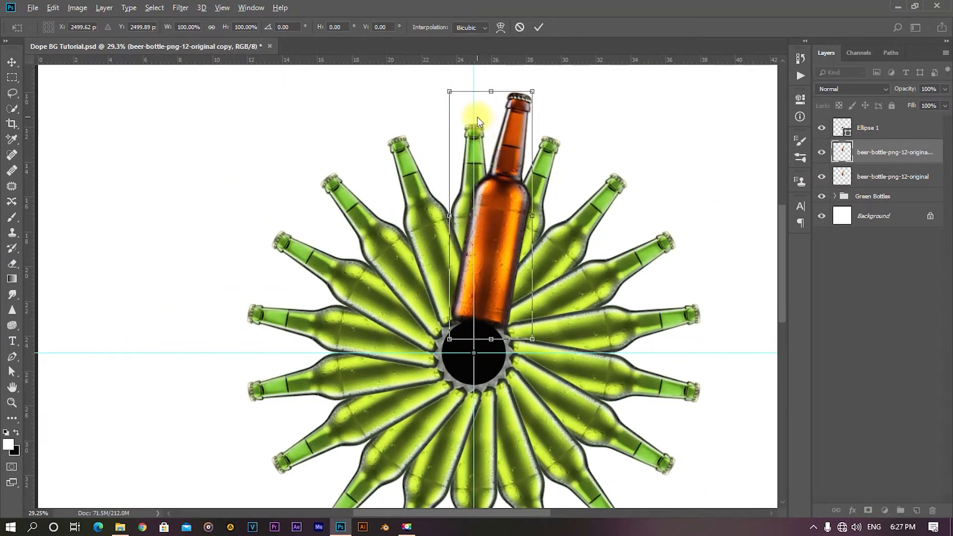
scroll(481, 117, down, 2)
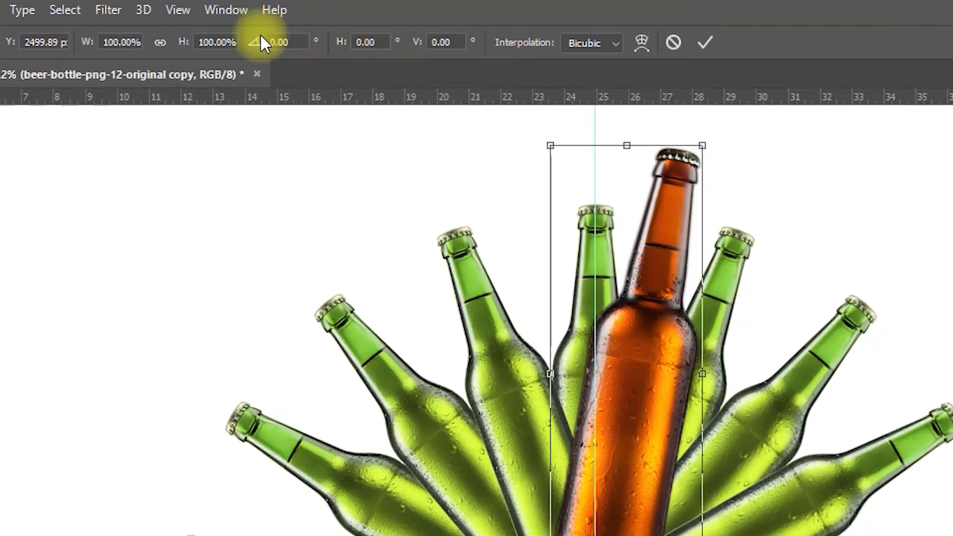
click(296, 41)
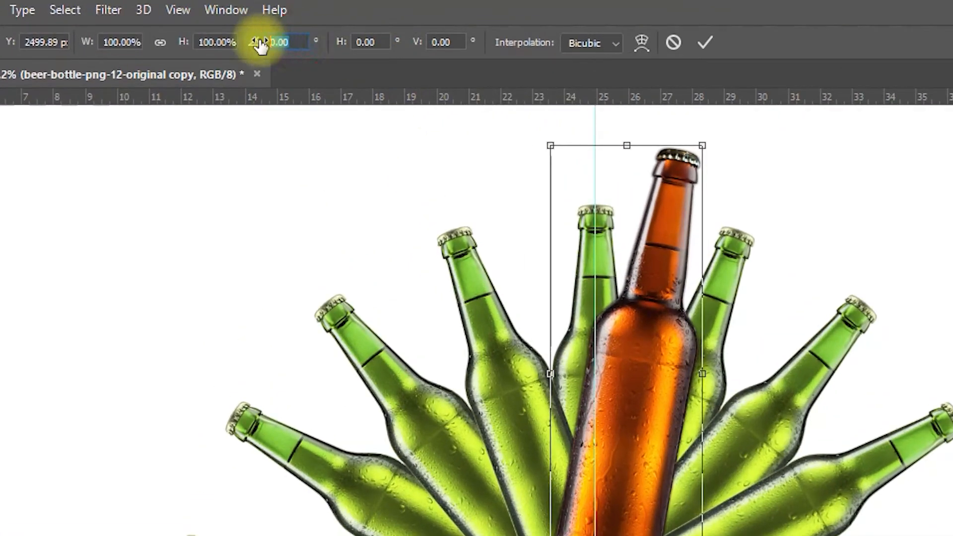
text(20)
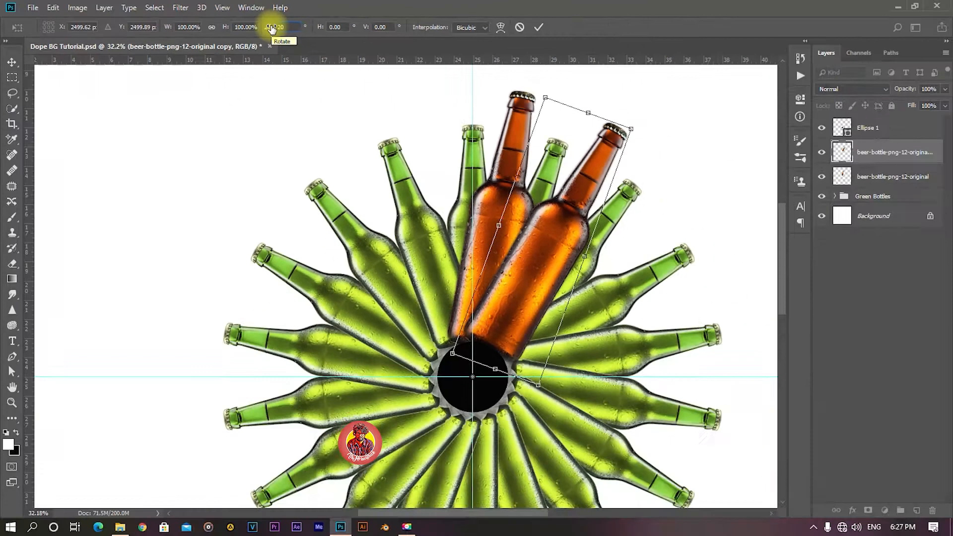
key(ctrl+Return)
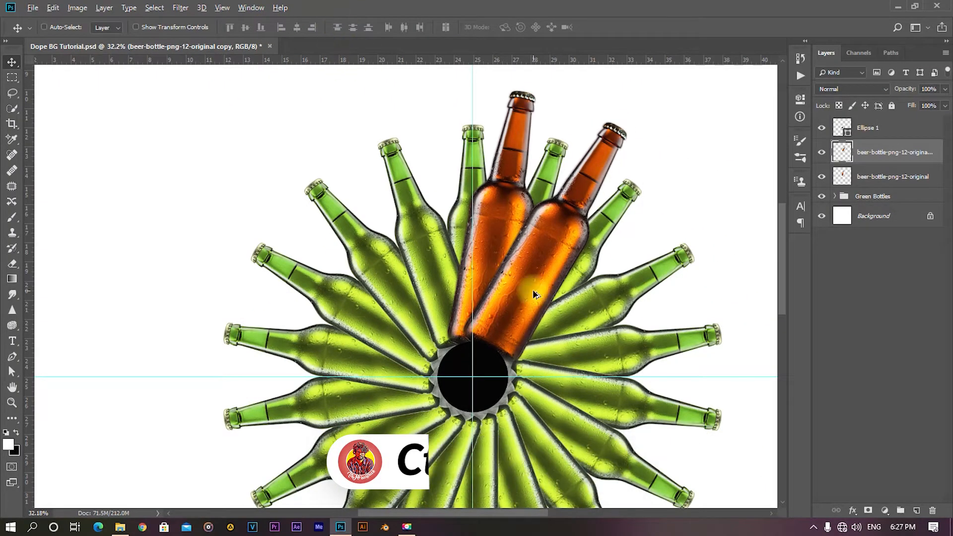
- Examine the spacing between the two brown bottles against the green ring beneath them
scroll(522, 282, down, 4)
scroll(510, 195, up, 4)
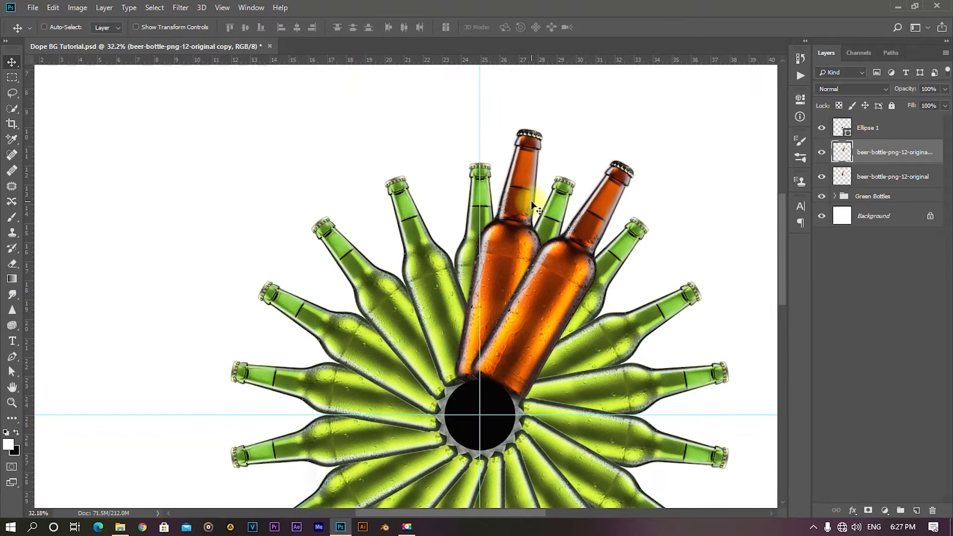
scroll(524, 277, up, 4)
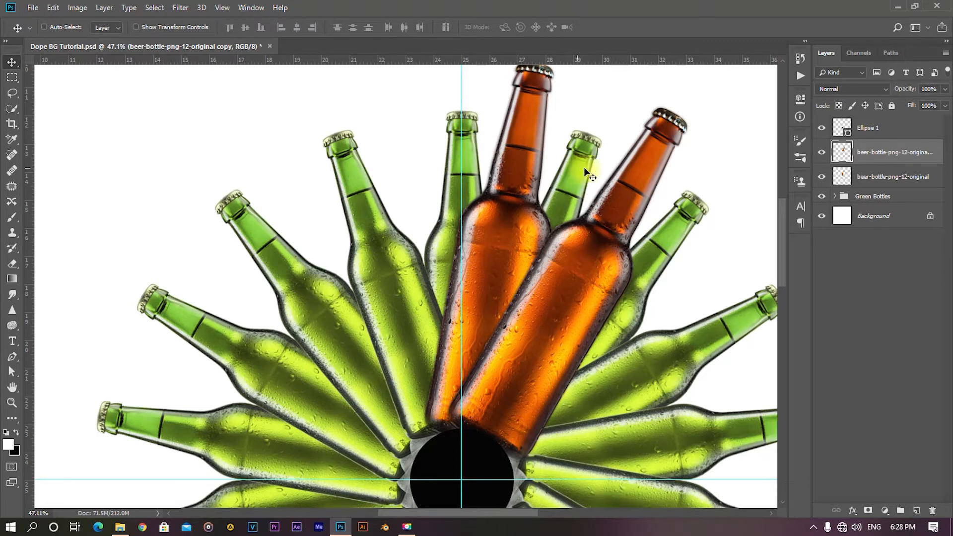
scroll(640, 228, down, 3)
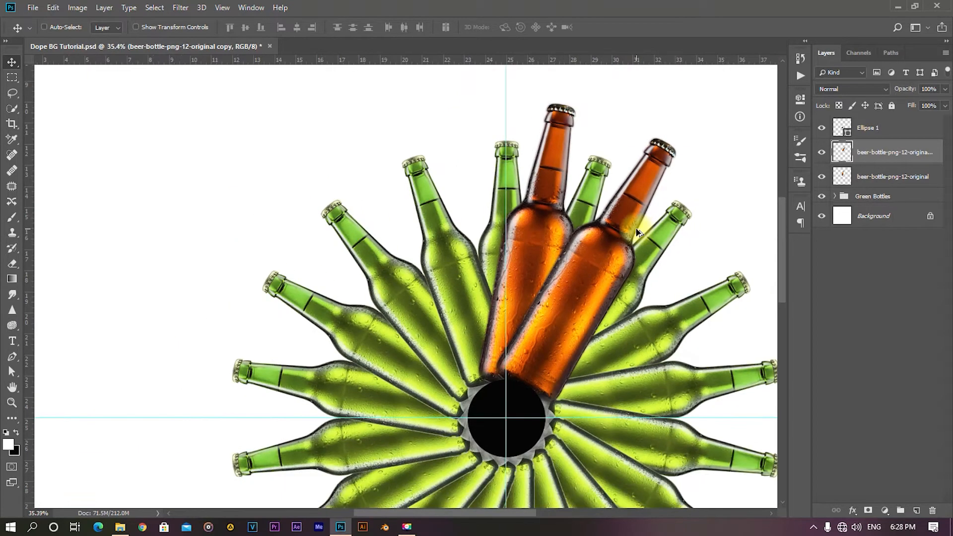
scroll(632, 224, up, 2)
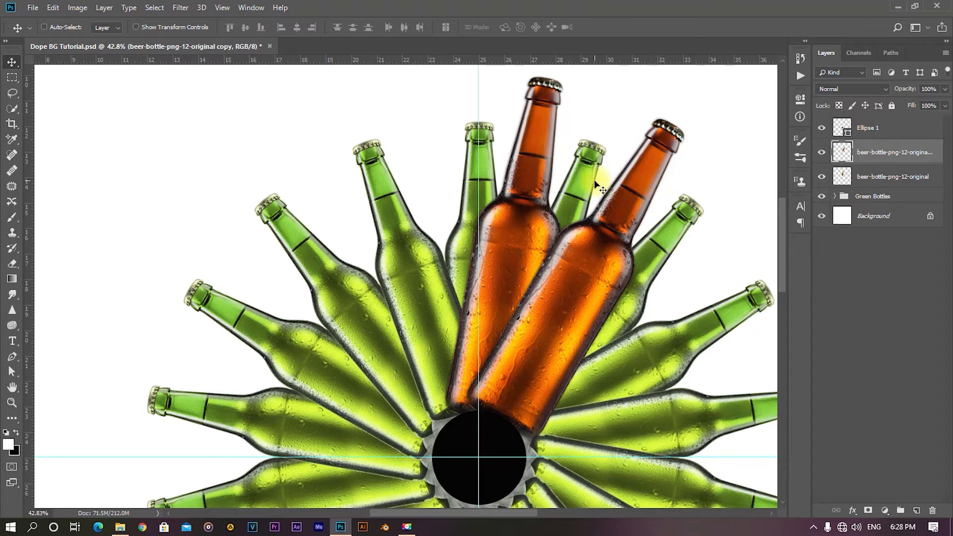
scroll(595, 179, down, 2)
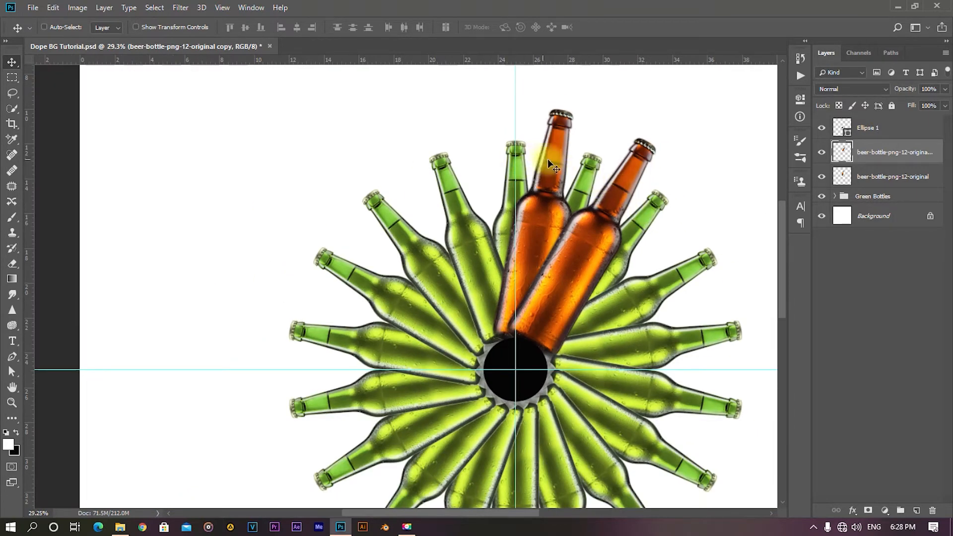
scroll(610, 201, down, 1)
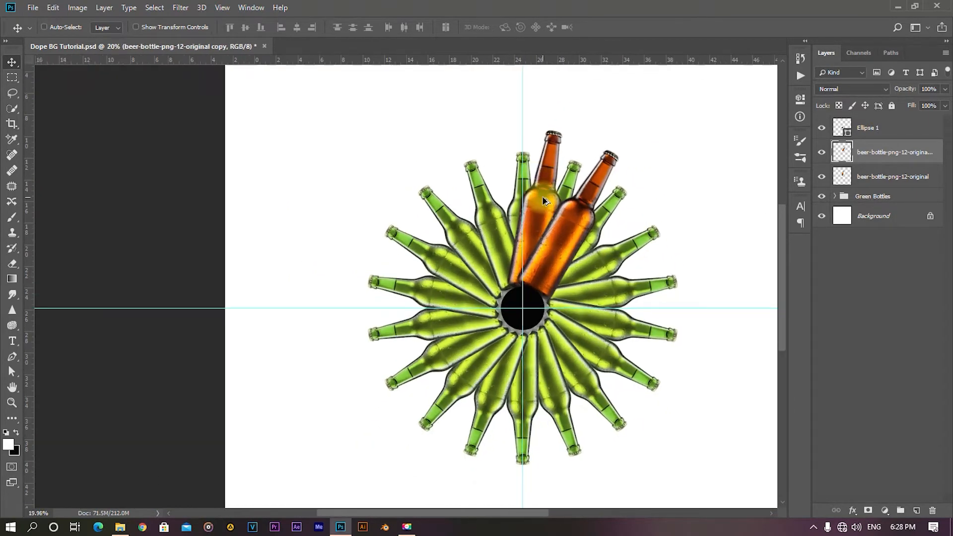
scroll(596, 202, down, 1)
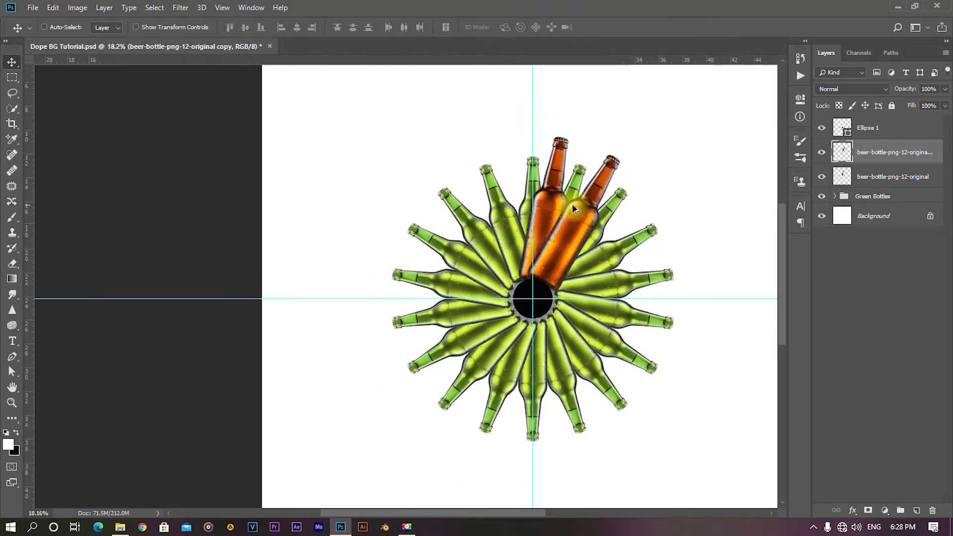
- Repeat the duplicating 20° rotation until brown bottles form a complete ring around the black circle
drag(611, 291, 556, 282)
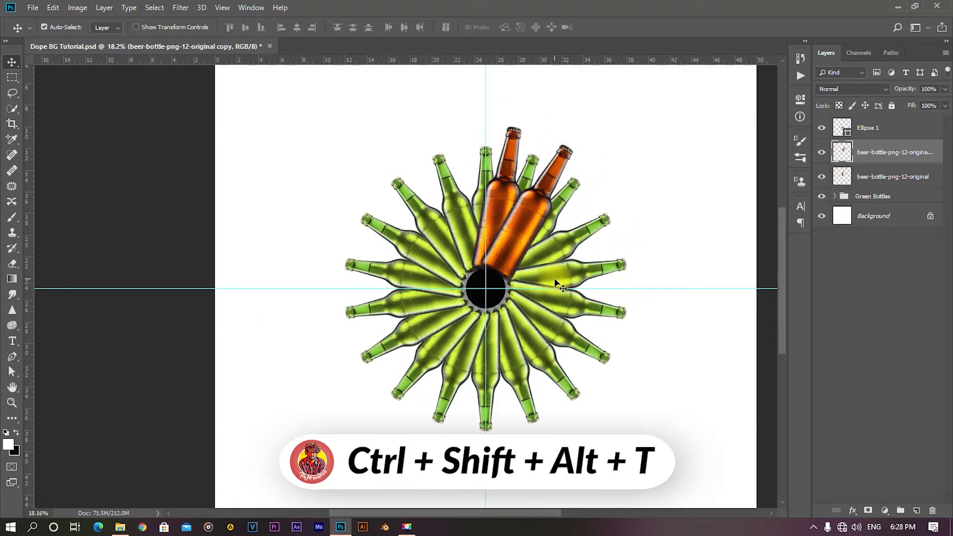
key(ctrl+shift+alt+t)
key(ctrl+shift+alt+t)
key(ctrl+shift+alt+t)
key(ctrl+shift+alt+t)
key(ctrl+shift+alt+t)
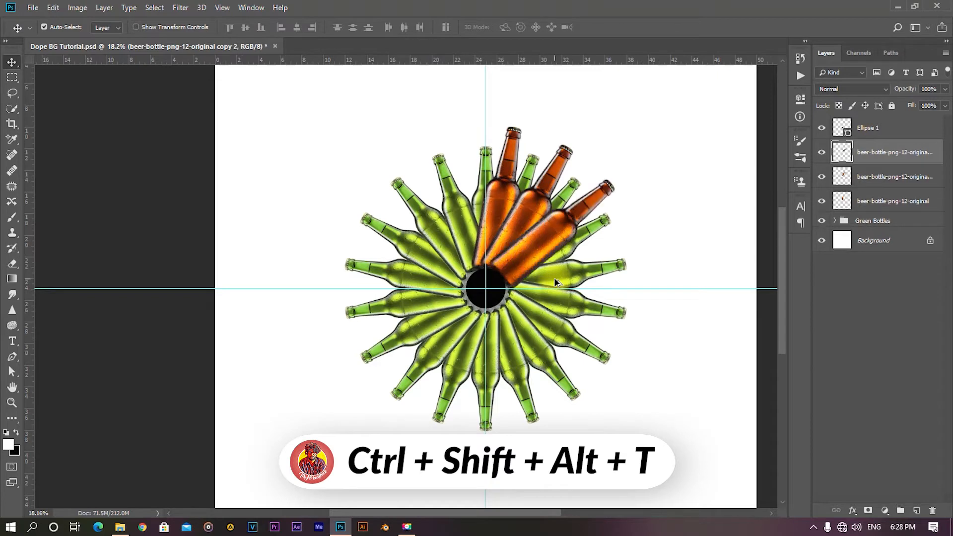
key(ctrl+shift+alt+t)
key(ctrl+shift+alt+t)
key(ctrl+shift+alt+t)
key(ctrl+shift+alt+t)
key(ctrl+shift+alt+t)
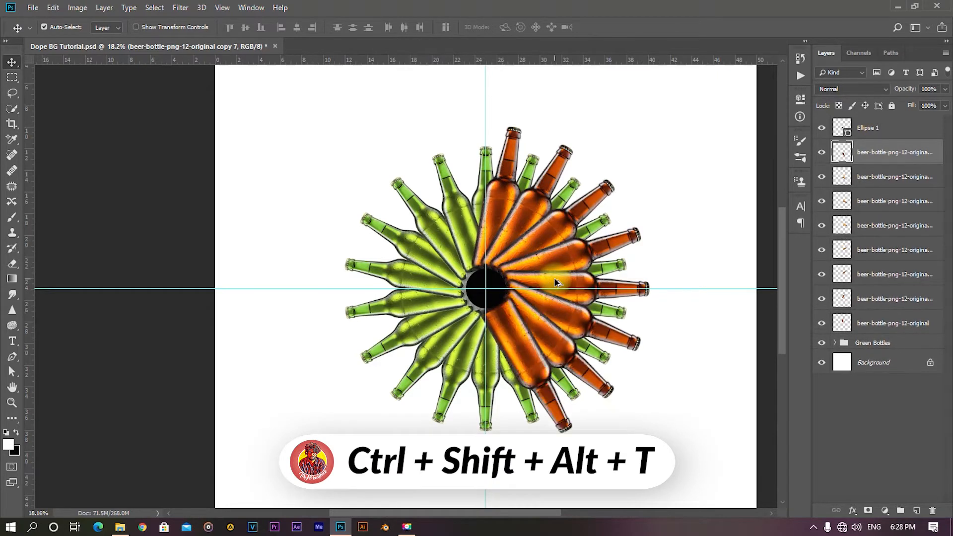
key(ctrl+shift+alt+t)
key(ctrl+shift+alt+t)
key(ctrl+shift+alt+t)
key(ctrl+shift+alt+t)
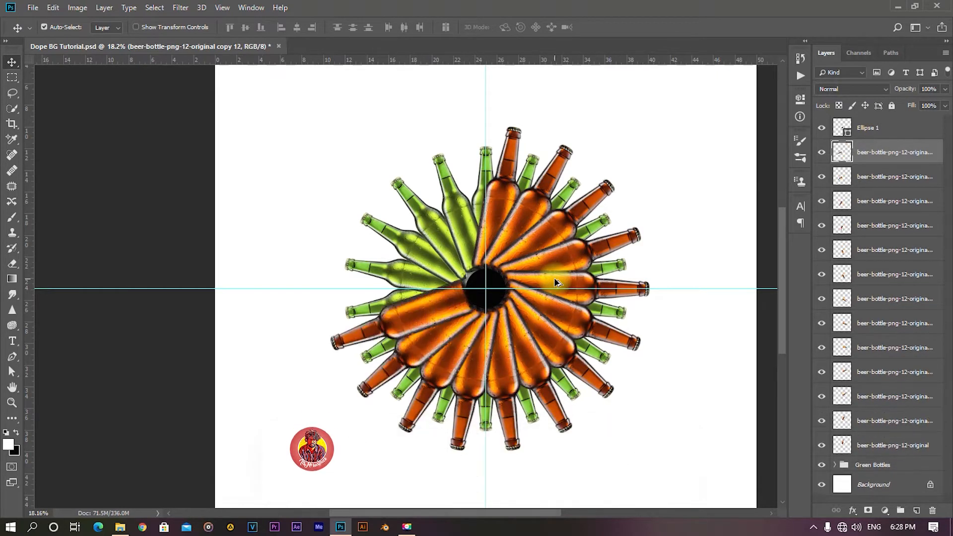
key(ctrl+shift+alt+t)
key(ctrl+shift+alt+t)
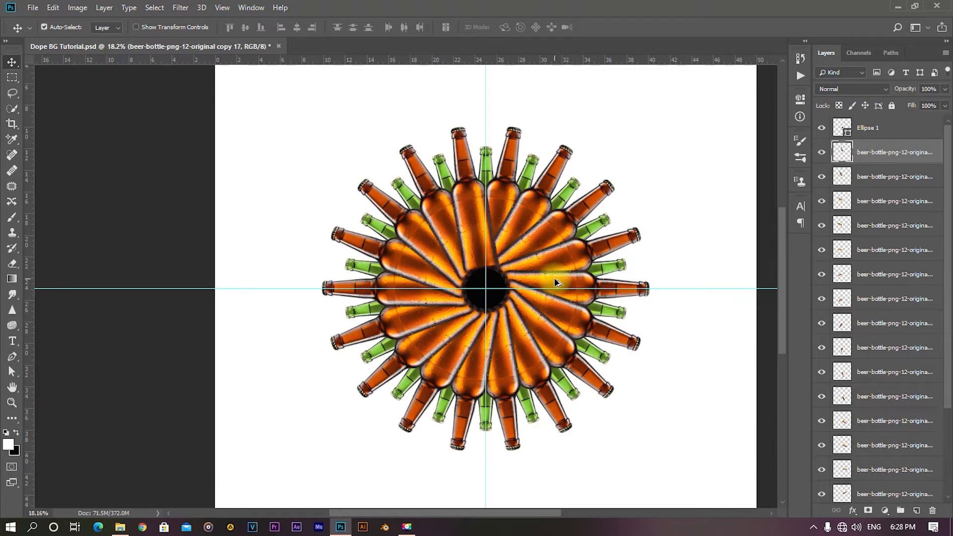
- Select all the brown bottle layers, group them and name the group Brown Bottles
scroll(448, 302, down, 3)
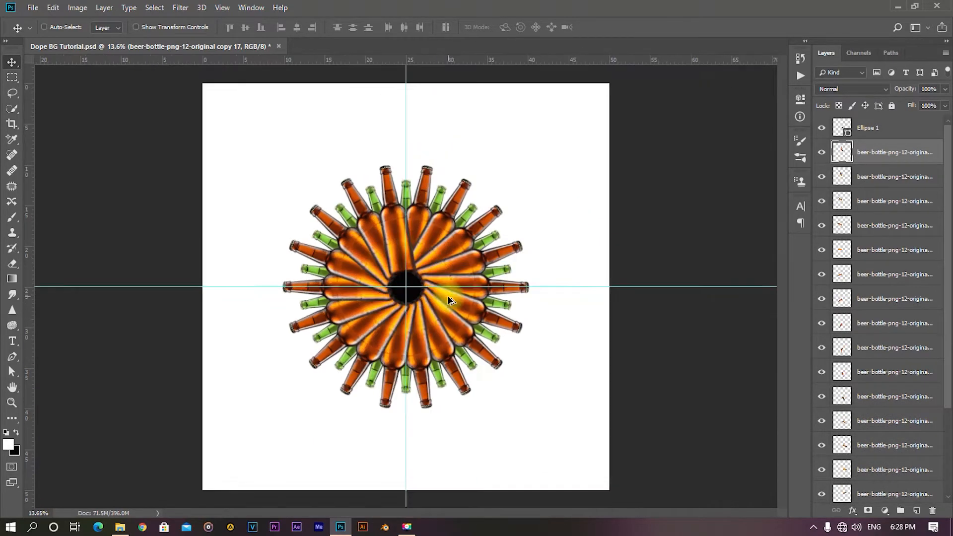
scroll(385, 290, up, 3)
scroll(384, 290, down, 1)
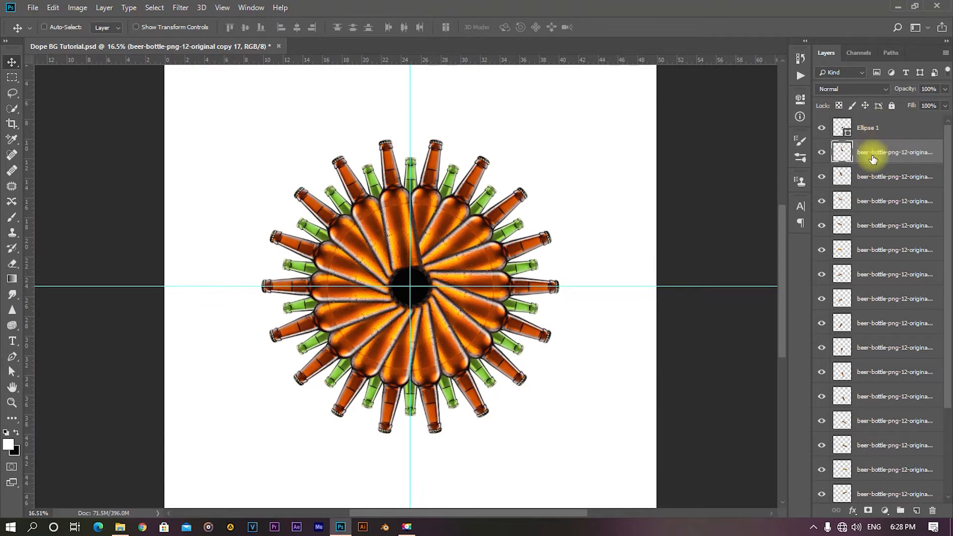
scroll(876, 151, down, 2)
scroll(868, 164, up, 2)
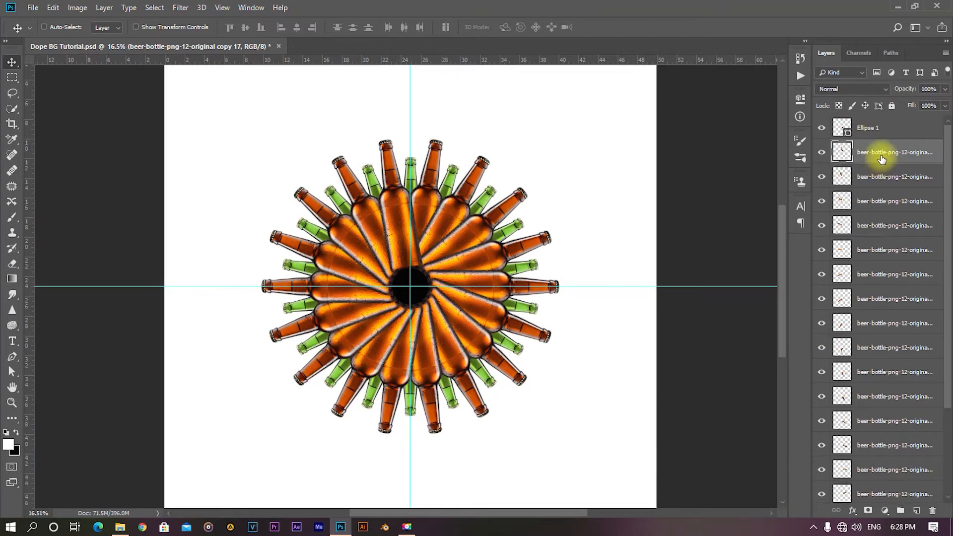
scroll(879, 258, down, 3)
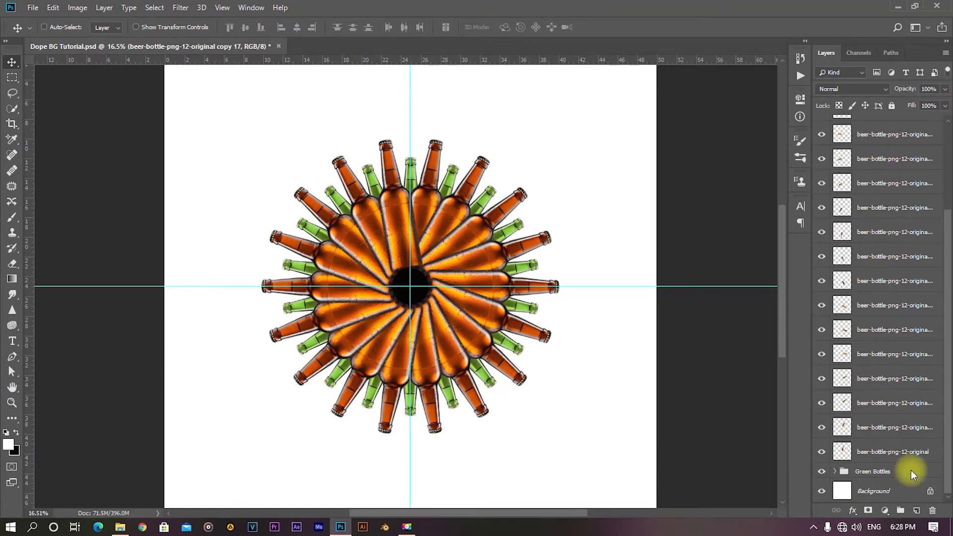
shift+click(876, 454)
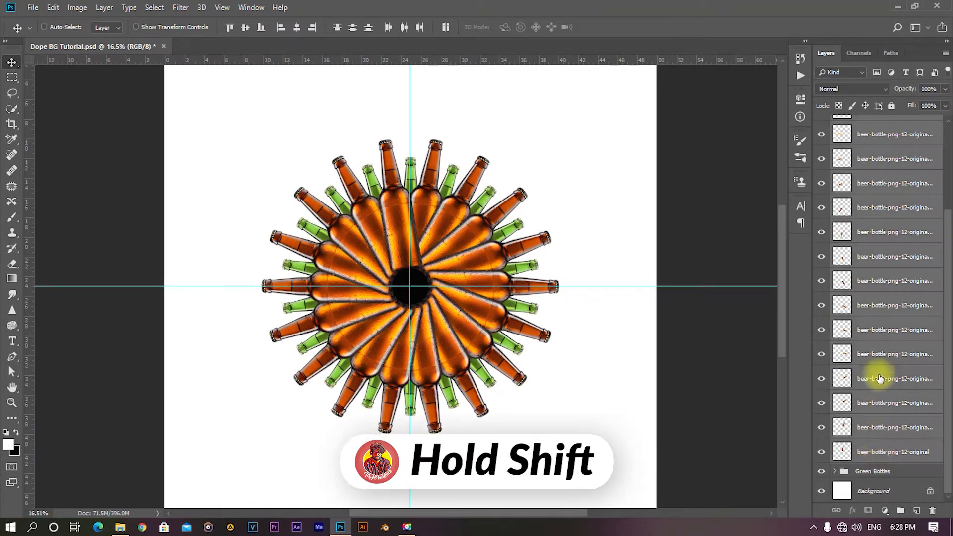
scroll(877, 367, up, 5)
key(ctrl)
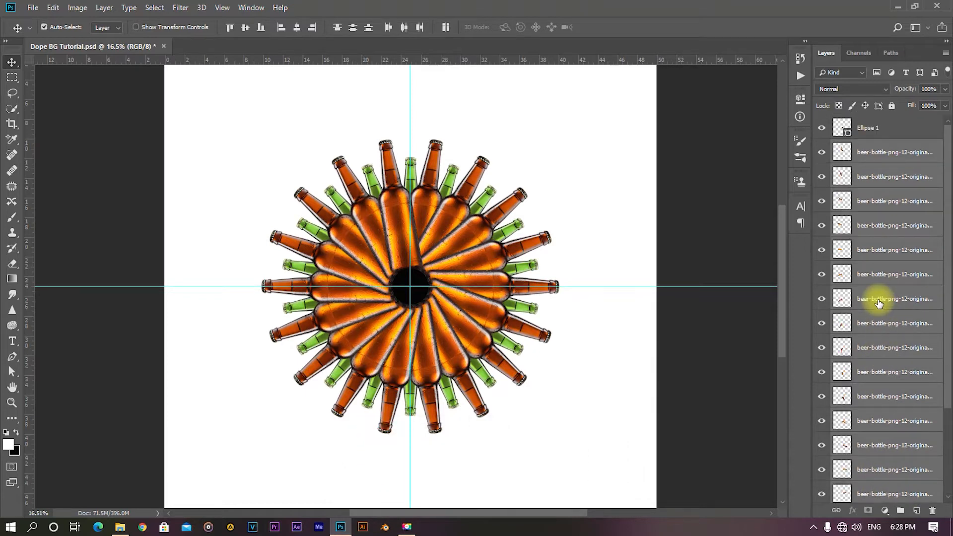
key(ctrl+g)
click(864, 148)
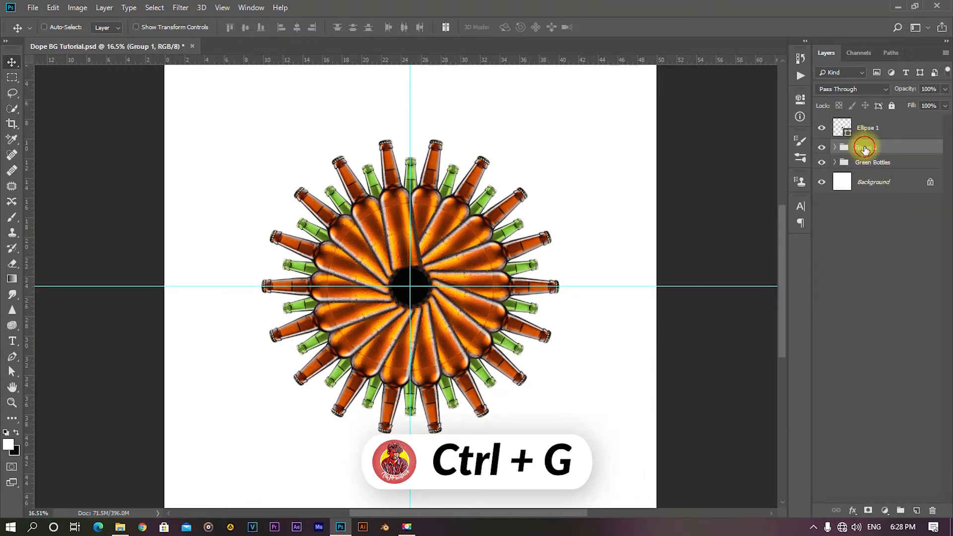
text(Brown Bottles)
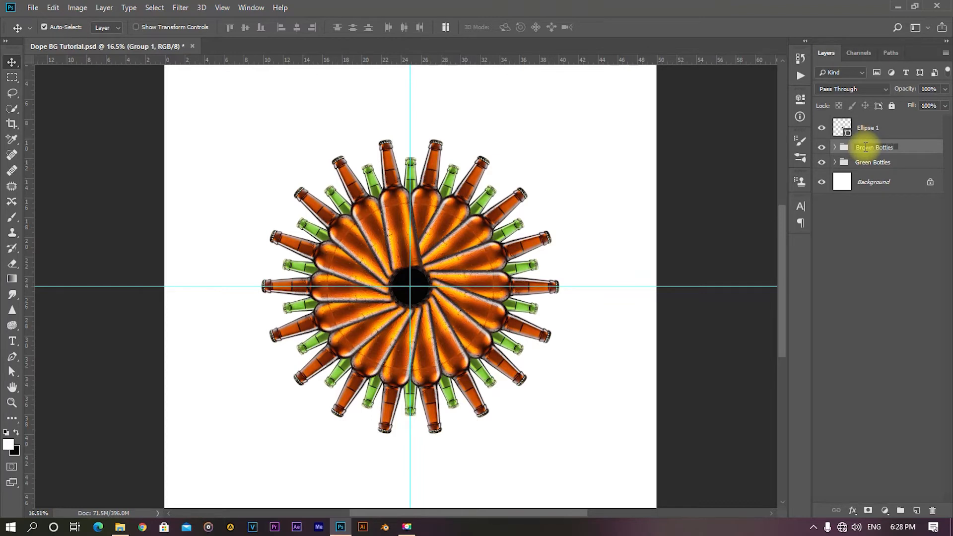
ctrl+click(850, 263)
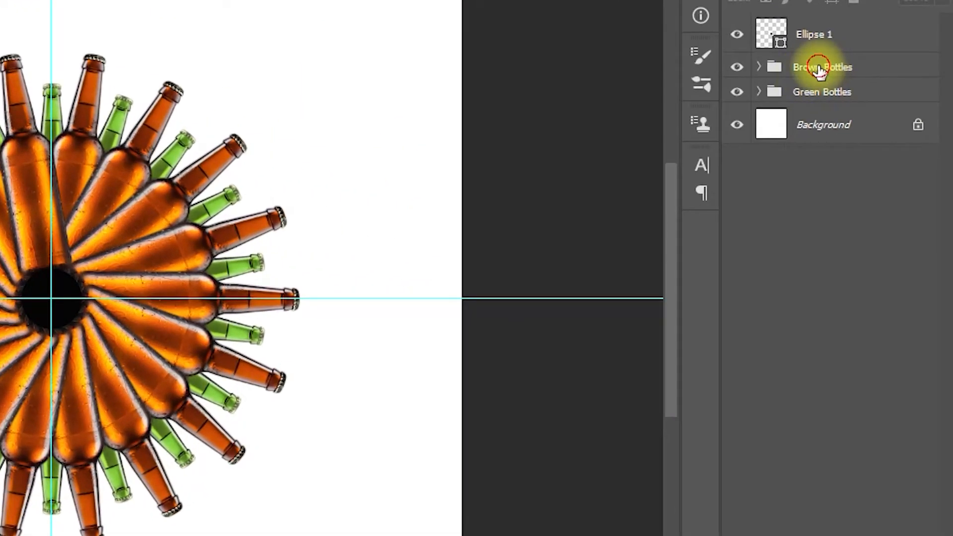
- Move the Brown Bottles group below the Green Bottles group in the layer order
drag(818, 72, 833, 97)
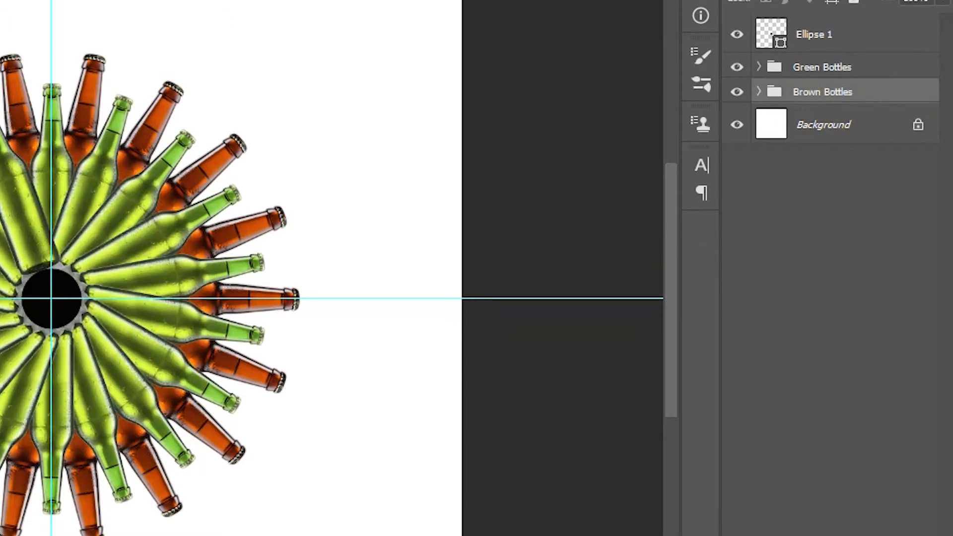
key(ctrl+minus)
key(ctrl+0)
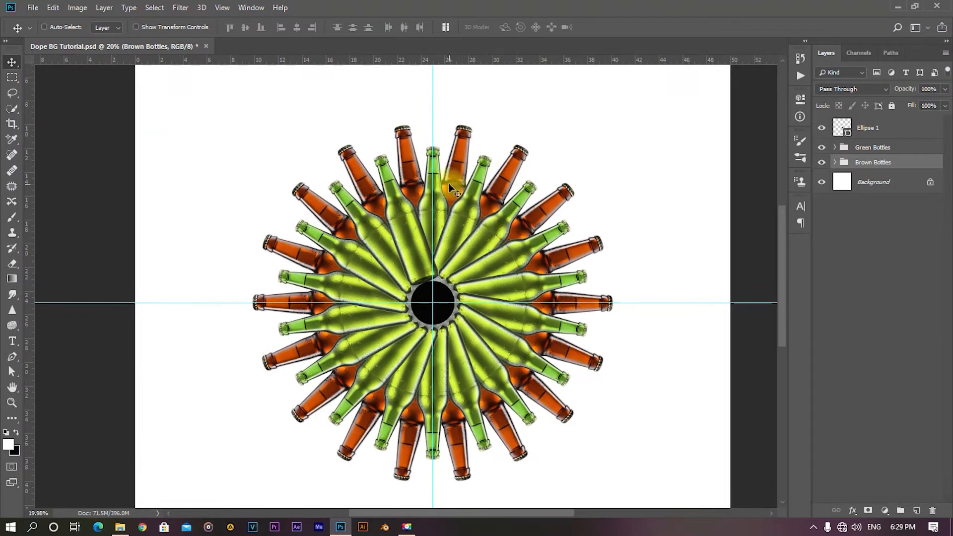
scroll(410, 236, down, 3)
scroll(410, 331, up, 4)
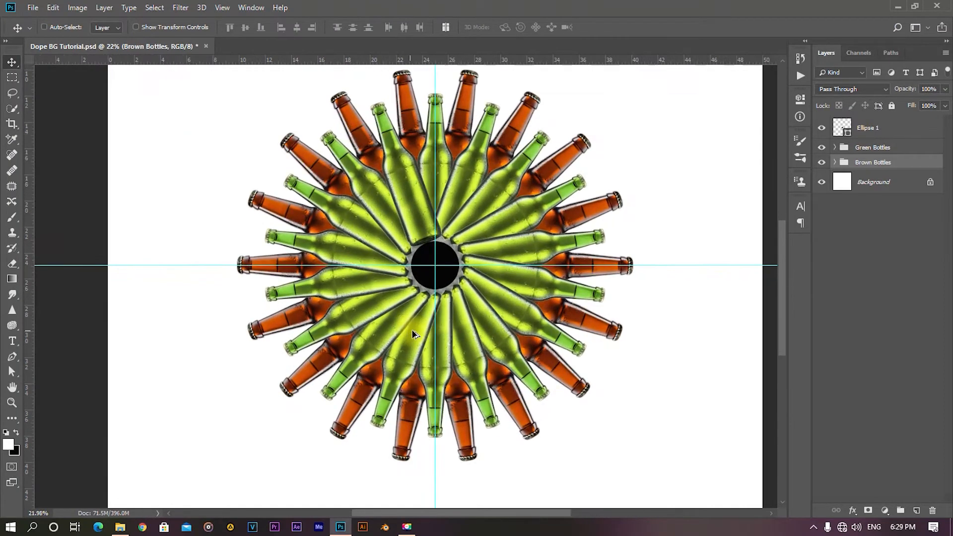
scroll(421, 214, down, 3)
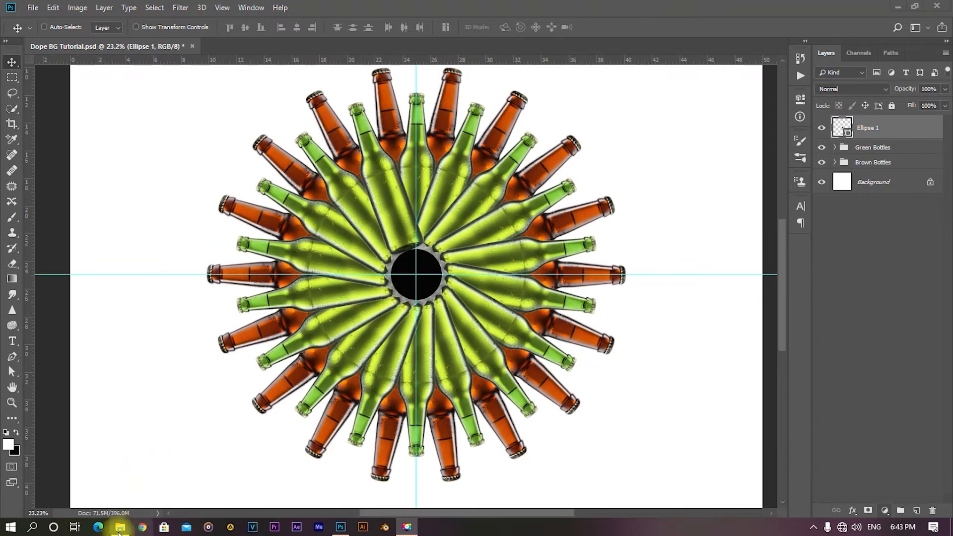
- Place the 5-star-500x500 image from the file folder into the document, just below the centre of the black circle
click(122, 527)
drag(503, 226, 305, 237)
scroll(425, 324, up, 3)
click(416, 27)
scroll(399, 219, up, 3)
drag(457, 281, 466, 343)
scroll(469, 348, down, 3)
scroll(462, 360, up, 3)
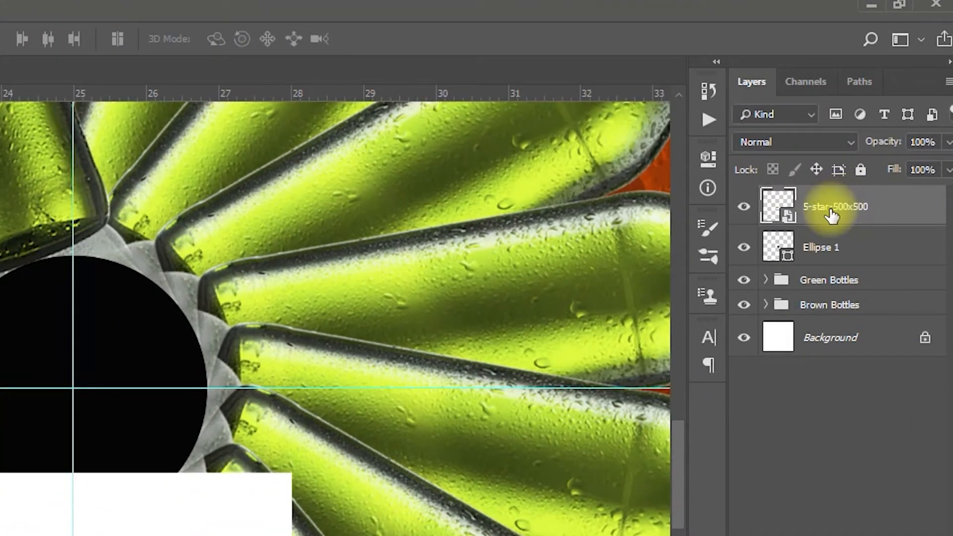
- Rasterize the 5-star-500x500 layer and run Select Subject on the chocolate bar
right_click(832, 216)
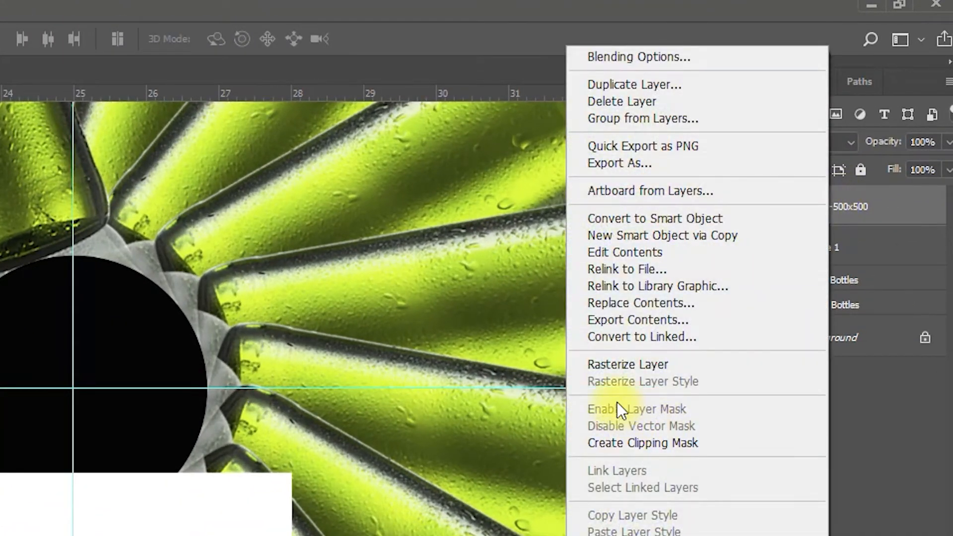
click(619, 363)
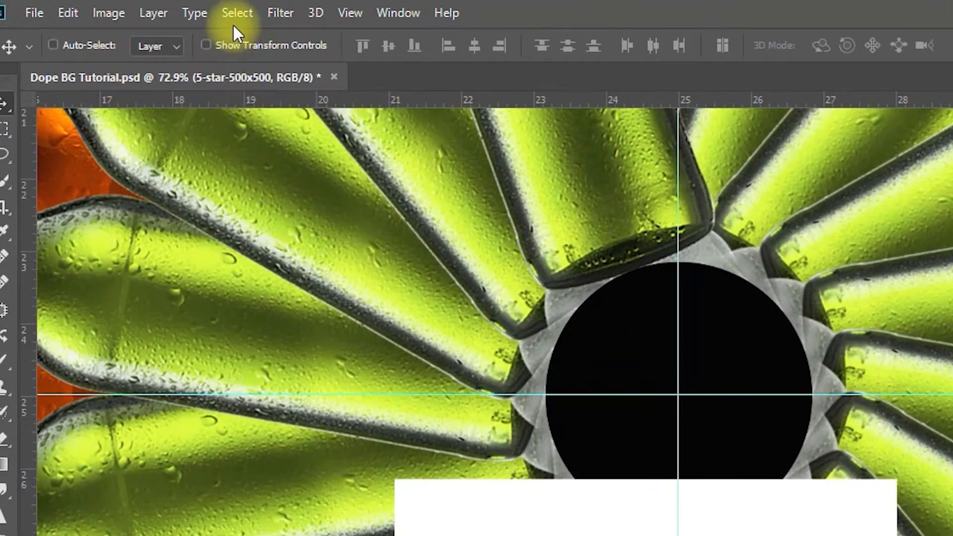
click(154, 7)
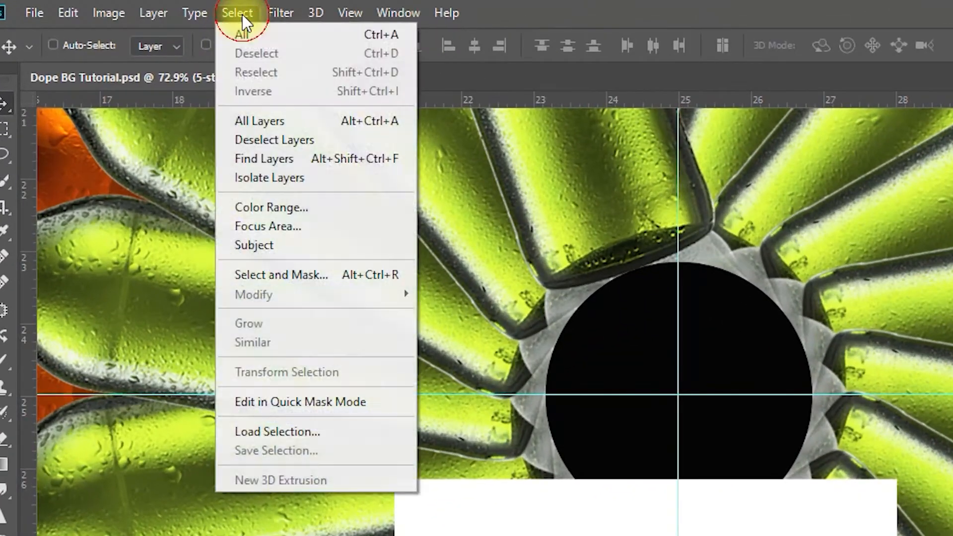
click(252, 245)
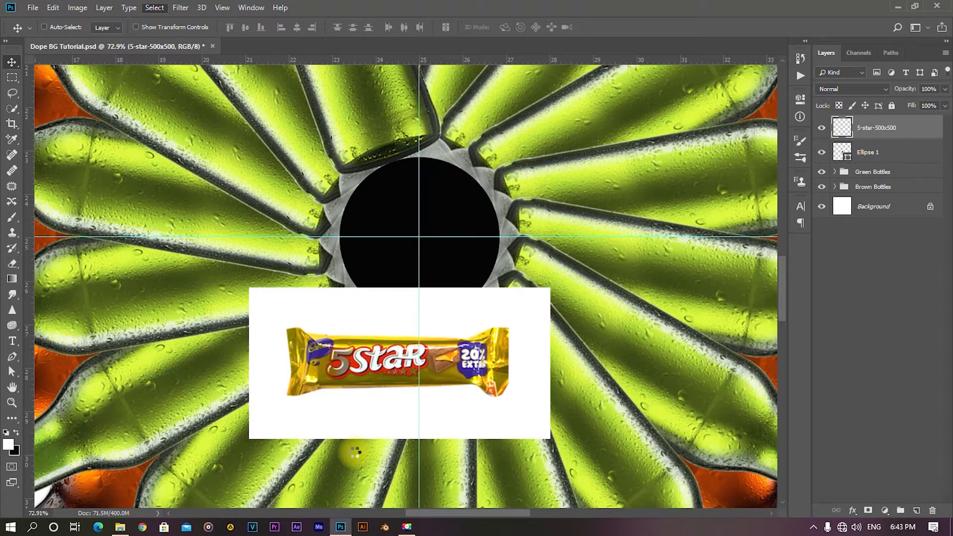
- Invert the chocolate bar selection, delete the white background around the bar, and deselect
scroll(353, 451, up, 1)
scroll(351, 462, up, 6)
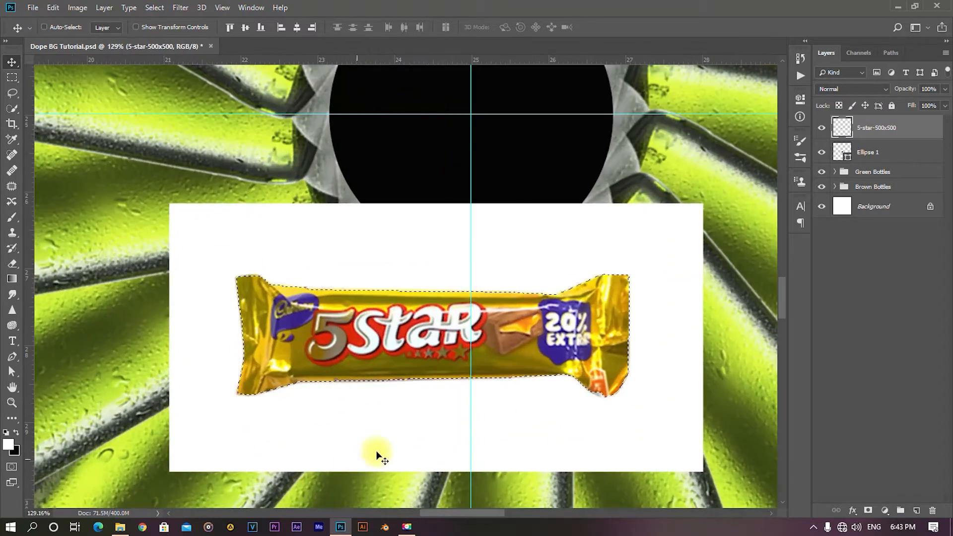
drag(462, 412, 452, 355)
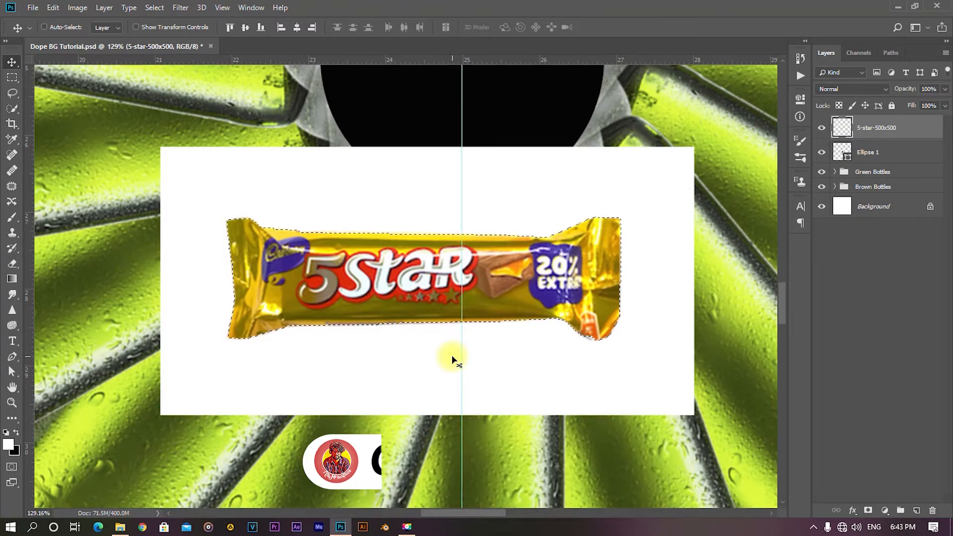
scroll(452, 355, down, 6)
scroll(451, 359, down, 2)
key(Delete)
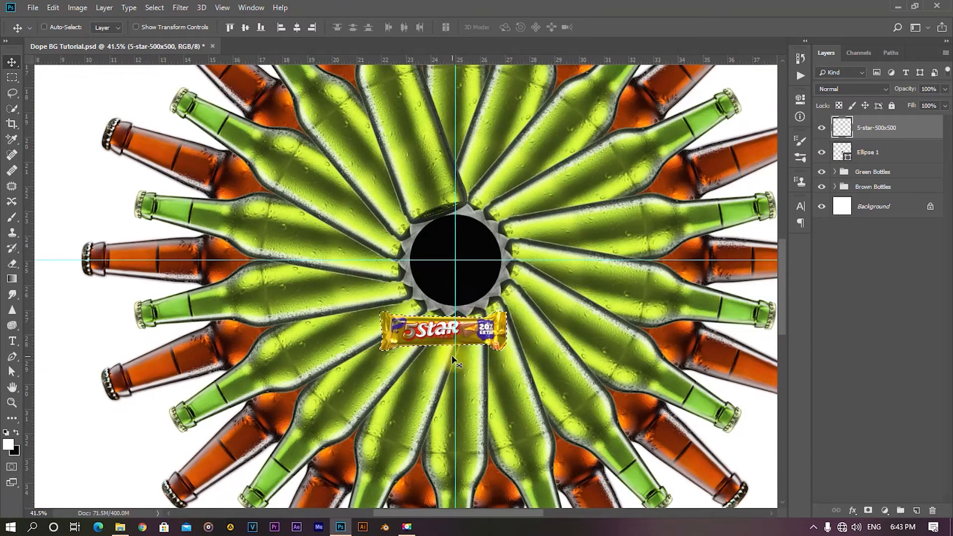
scroll(452, 358, up, 4)
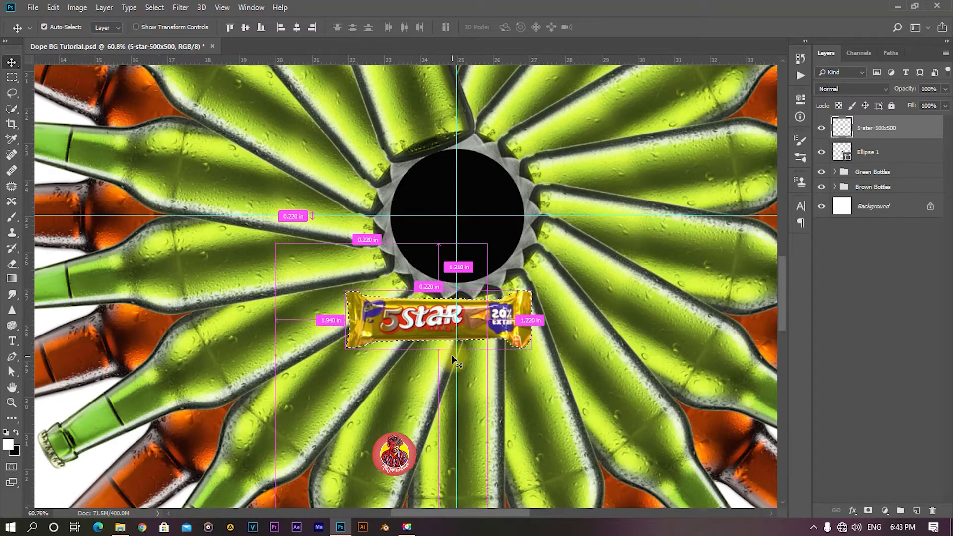
key(ctrl+d)
scroll(421, 355, down, 3)
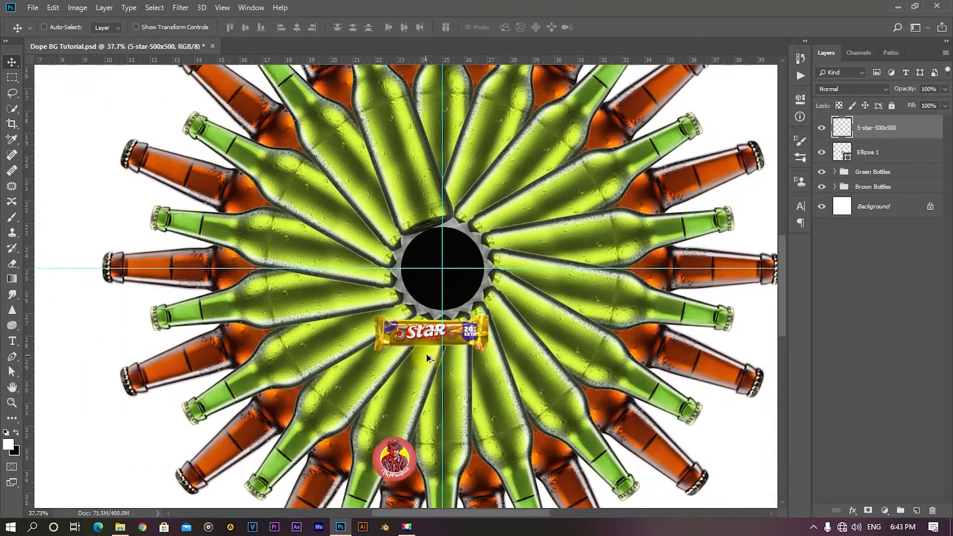
- Move the chocolate bar to the upper edge of the black circle and rotate it 90 degrees with Free Transform
drag(431, 325, 444, 212)
scroll(444, 212, down, 3)
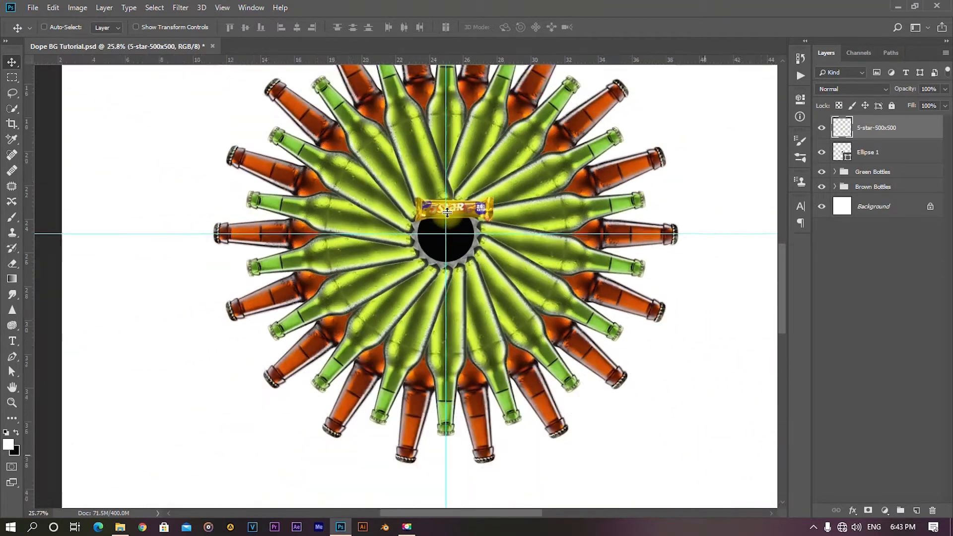
key(ctrl+t)
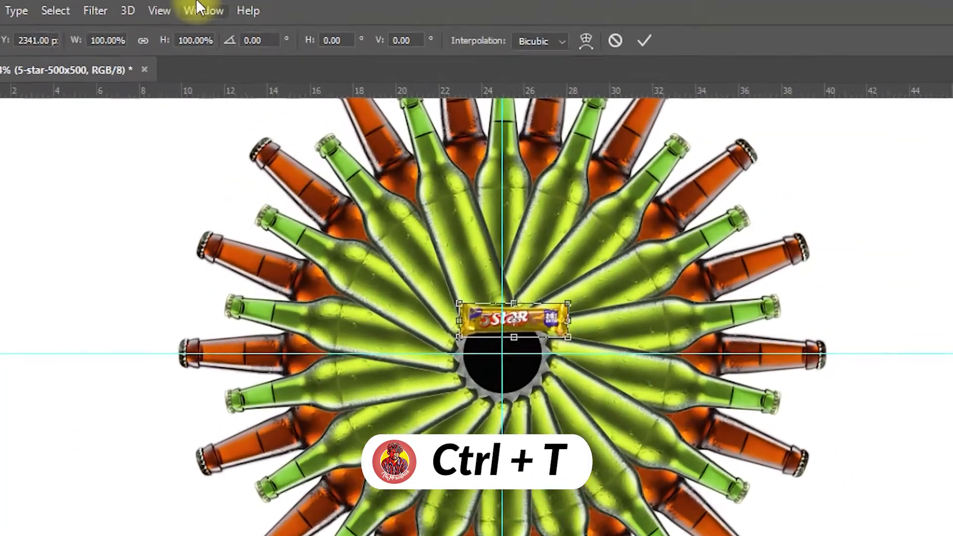
click(283, 26)
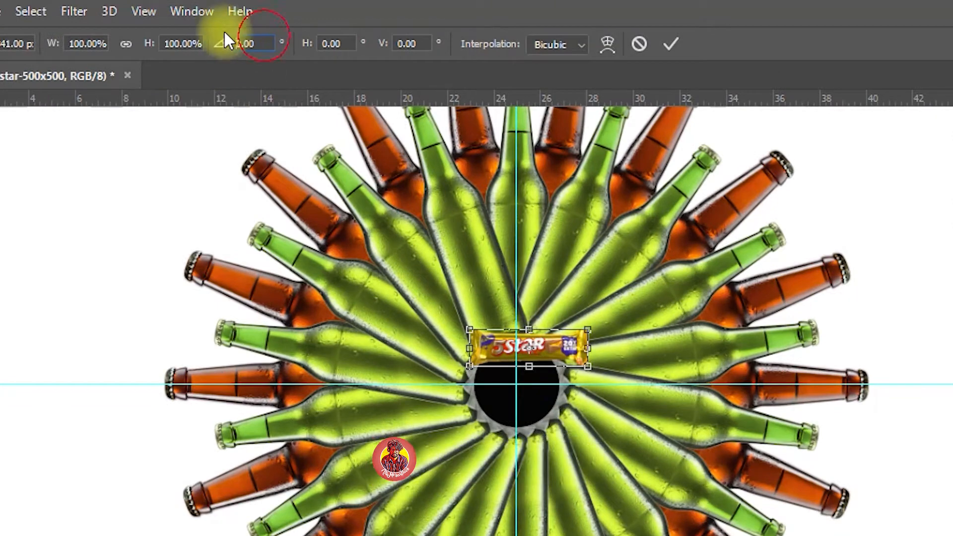
click(256, 43)
text(90)
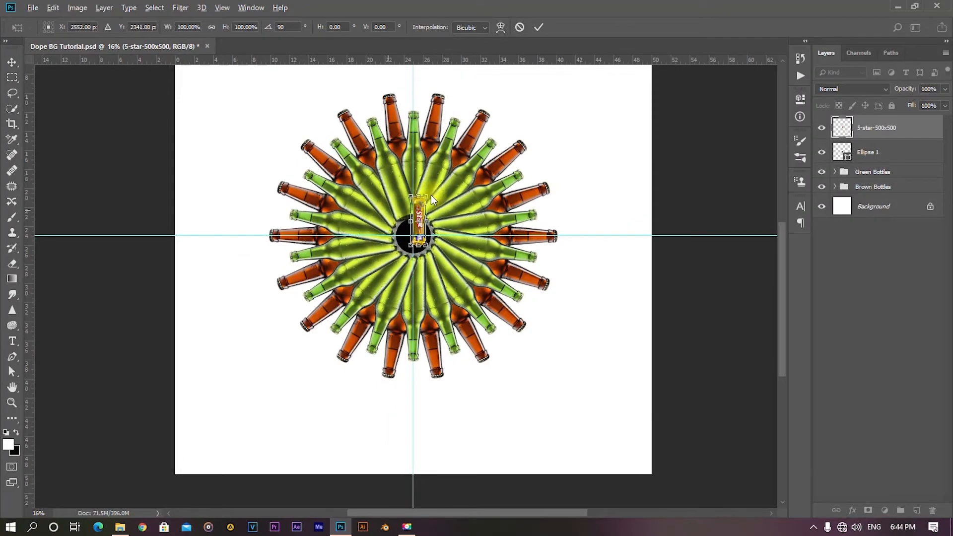
- Scale the upright chocolate bar to about 374% and centre it on the vertical guide above the black circle
drag(538, 316, 509, 228)
drag(415, 160, 457, 96)
key(ctrl+0)
scroll(402, 248, down, 2)
drag(409, 266, 417, 210)
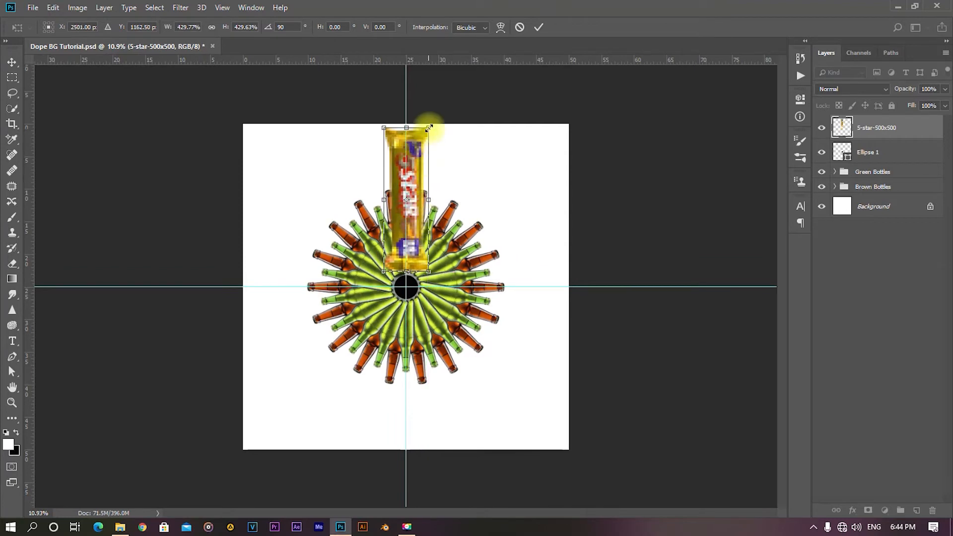
drag(429, 128, 425, 135)
scroll(407, 238, up, 3)
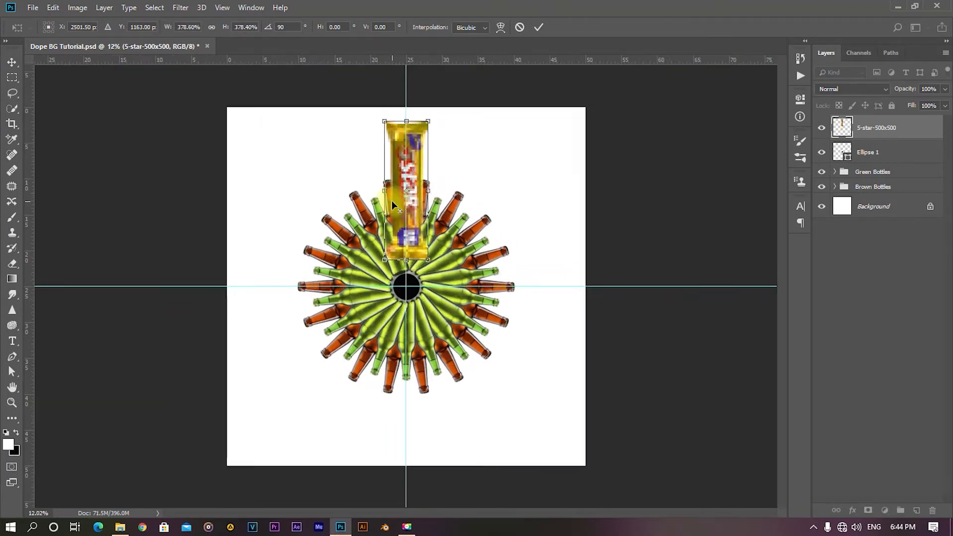
drag(419, 195, 419, 189)
drag(469, 153, 461, 225)
drag(432, 134, 410, 151)
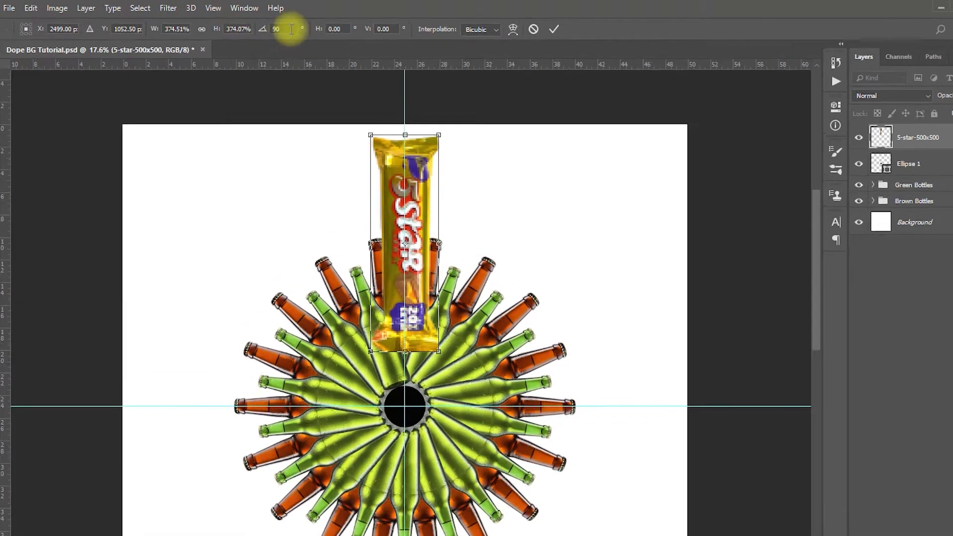
- Set the bar's rotation to 45 degrees and move it to the upper-left side of the black circle
click(268, 27)
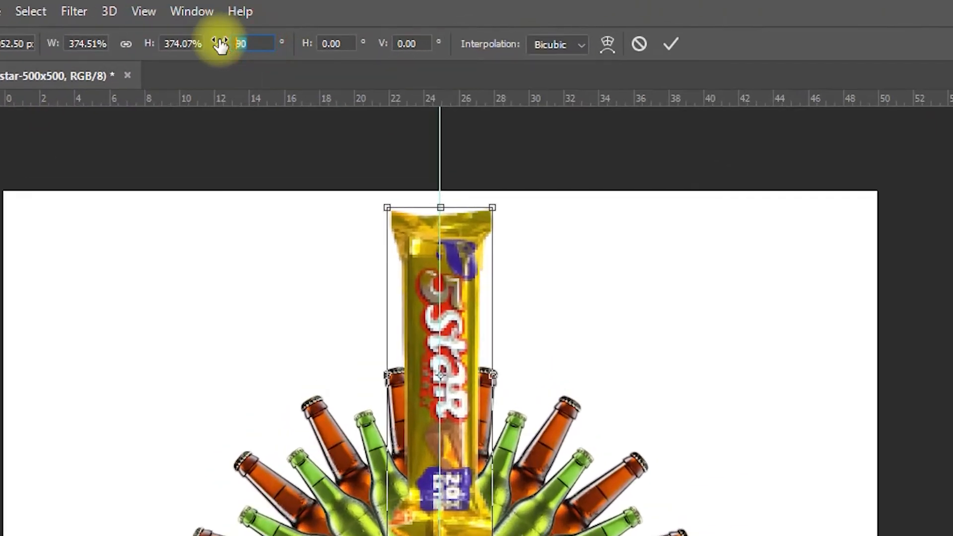
text(45)
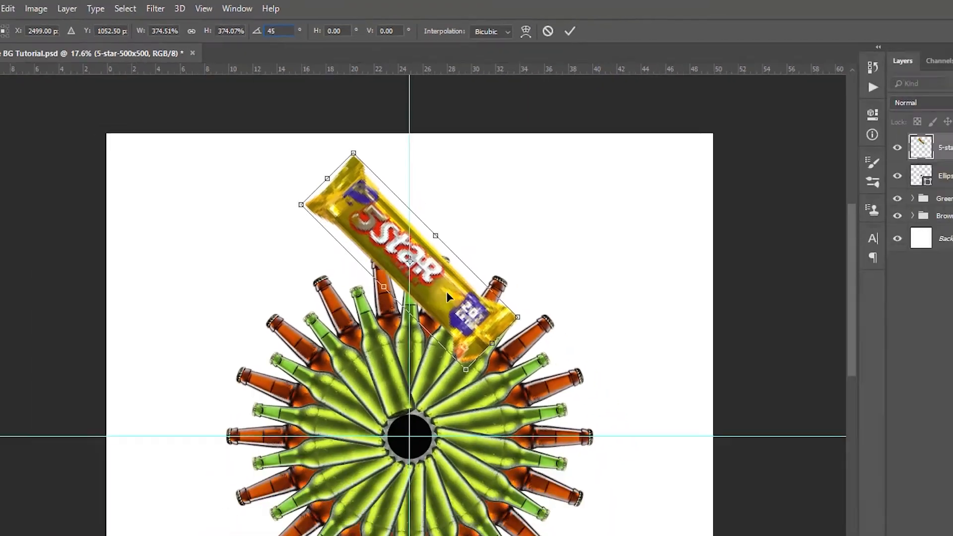
drag(480, 415, 411, 449)
drag(383, 270, 334, 307)
- Align the inner corners of the bar's bounding box with the vertical and horizontal guides, and apply the transform
scroll(368, 369, up, 6)
drag(354, 258, 339, 227)
scroll(374, 376, up, 6)
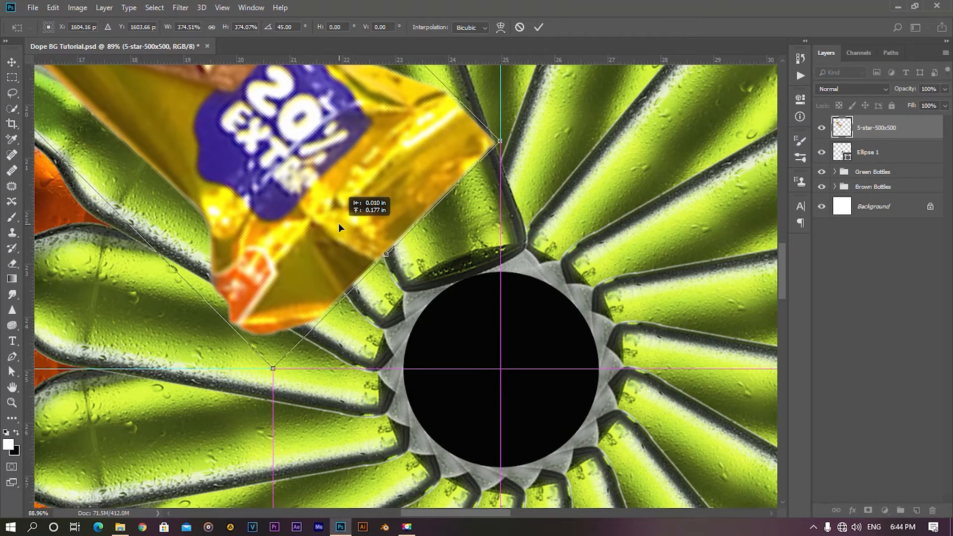
drag(339, 227, 339, 227)
drag(340, 189, 340, 187)
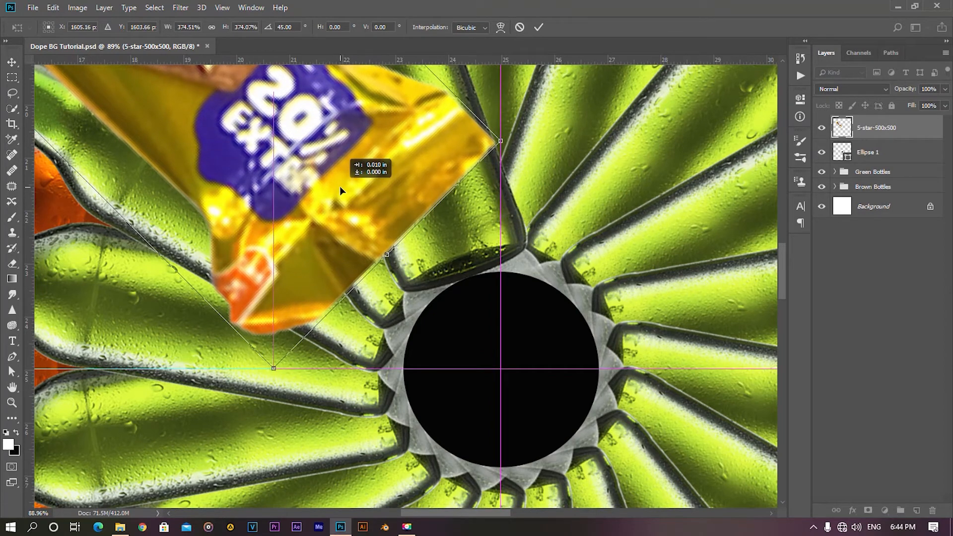
drag(339, 186, 339, 186)
scroll(327, 187, down, 8)
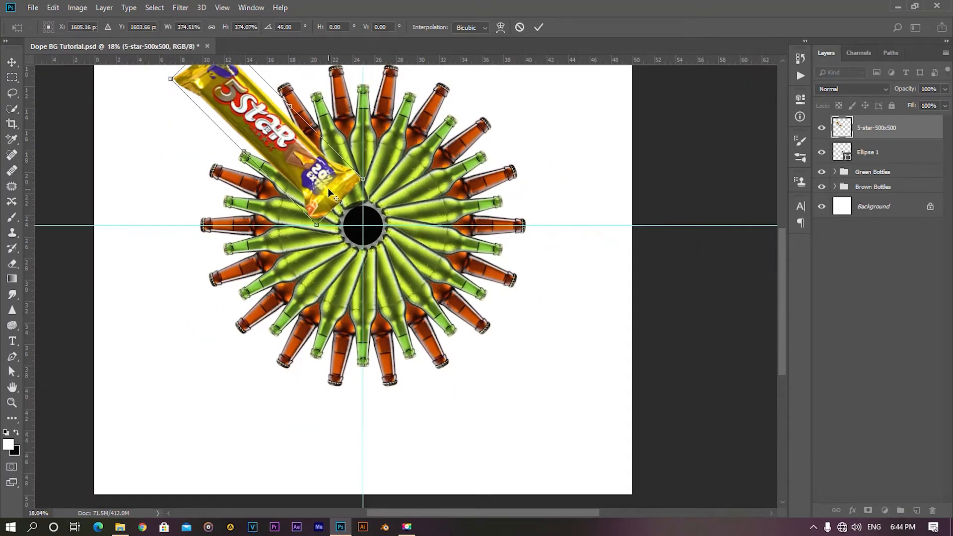
scroll(328, 187, down, 2)
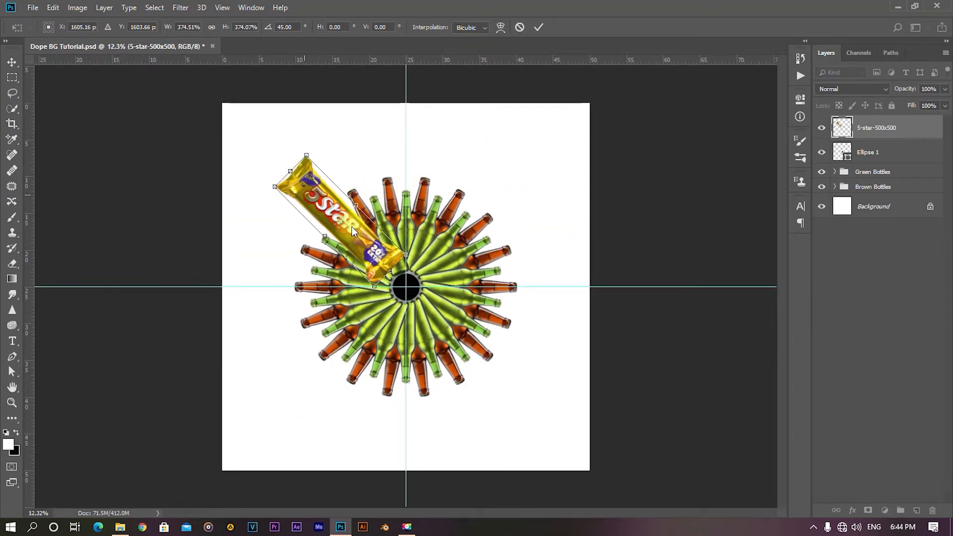
click(539, 26)
- Start a duplicating Free Transform on the bar and place its reference point where the guides cross in the black circle
scroll(375, 176, up, 1)
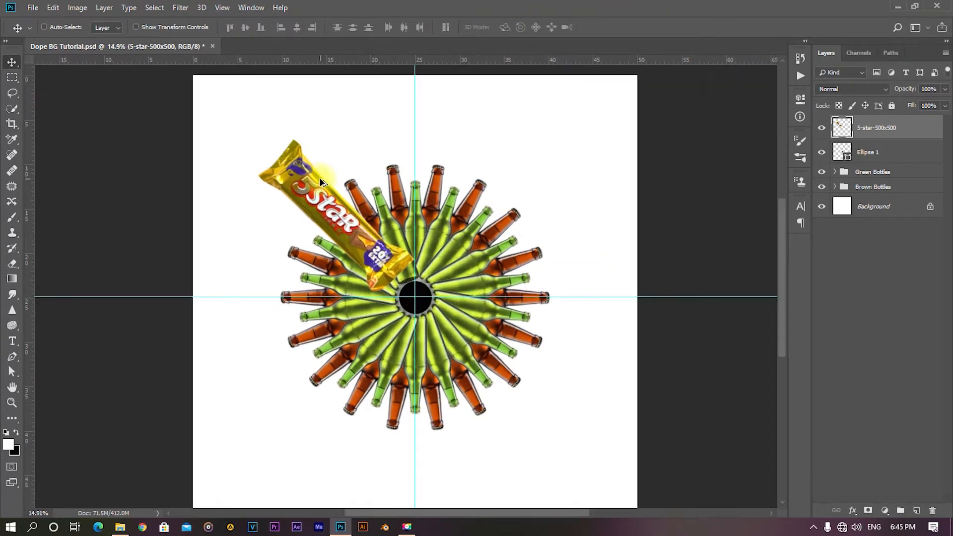
key(ctrl+alt+t)
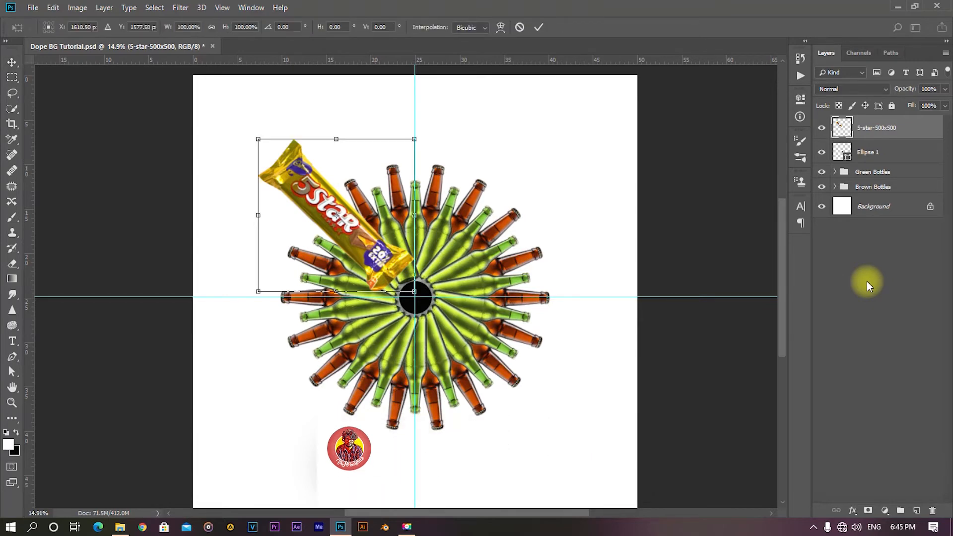
scroll(466, 249, up, 5)
key(alt+space)
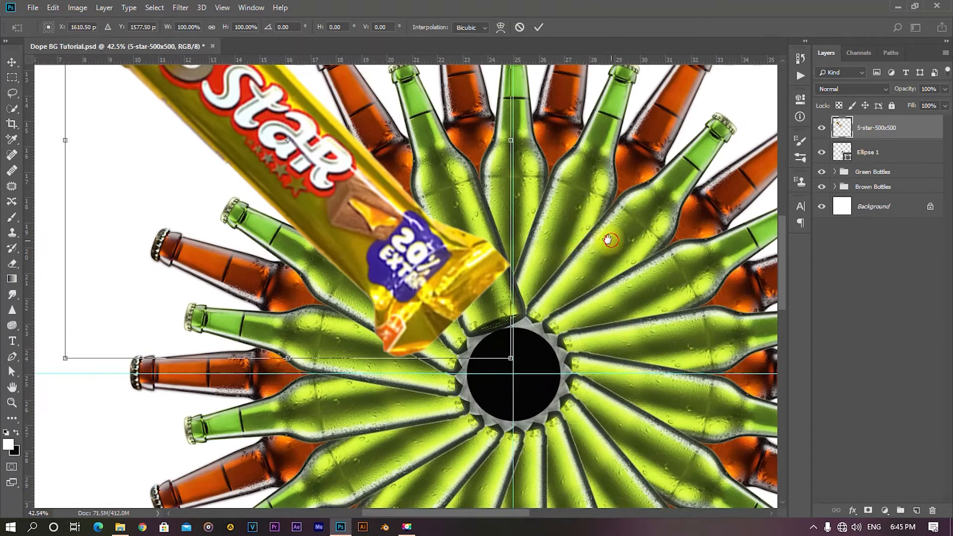
drag(612, 242, 568, 236)
scroll(258, 195, up, 2)
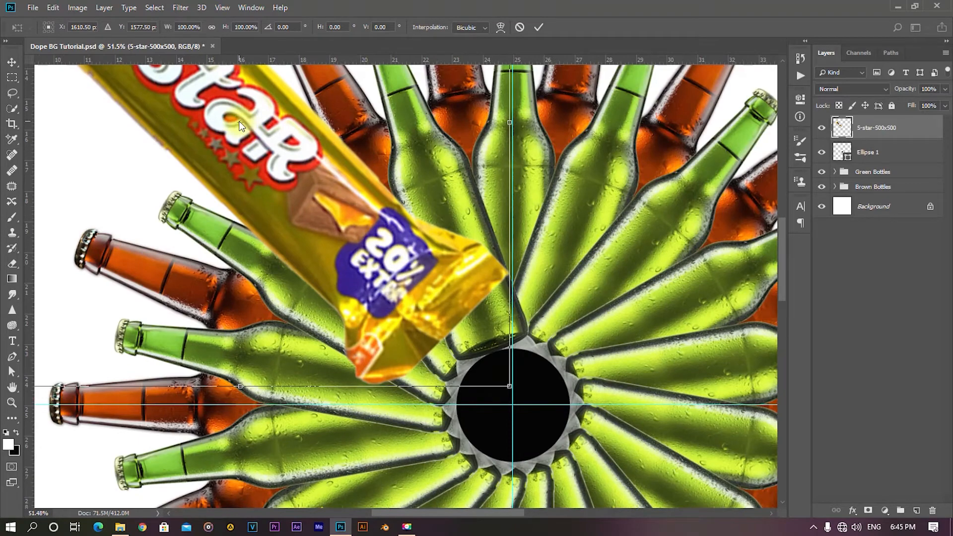
alt+click(507, 430)
scroll(506, 434, up, 5)
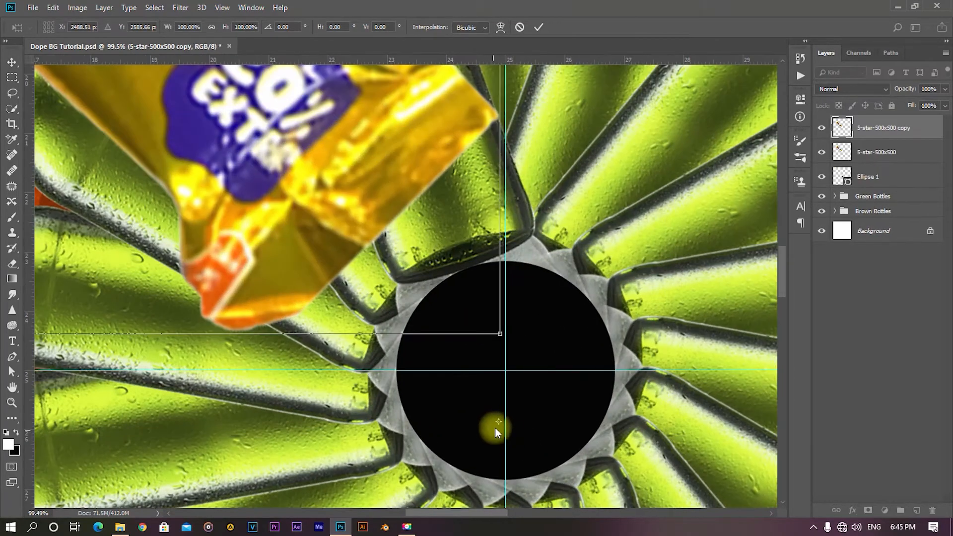
drag(502, 416, 501, 350)
scroll(504, 370, up, 3)
scroll(501, 350, down, 4)
scroll(428, 283, down, 3)
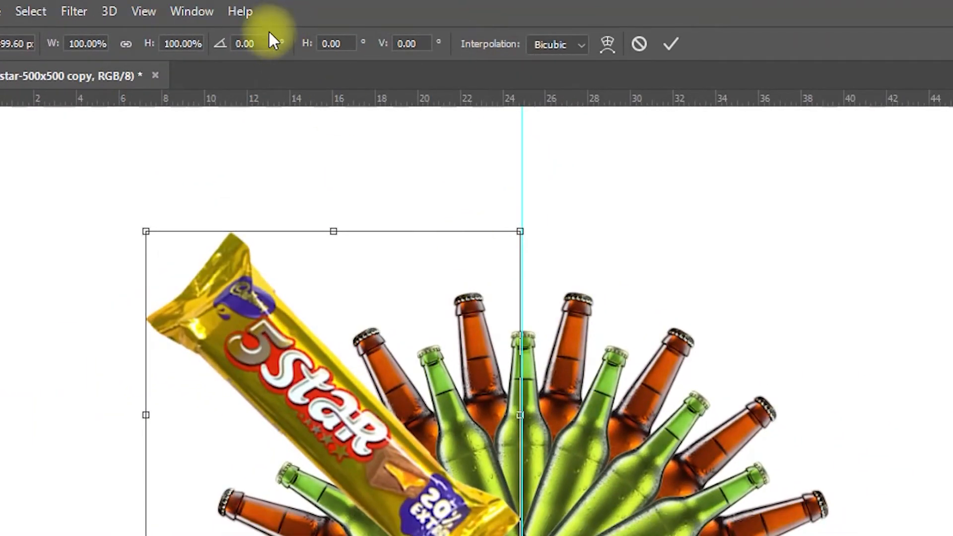
- Rotate the duplicated chocolate bar 30 degrees around the circle's centre and apply the transform
click(256, 43)
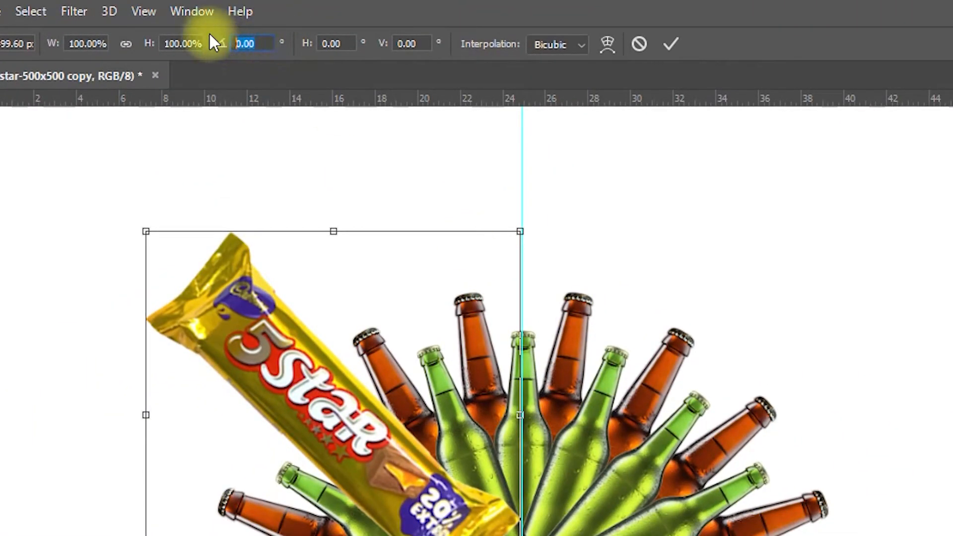
text(30)
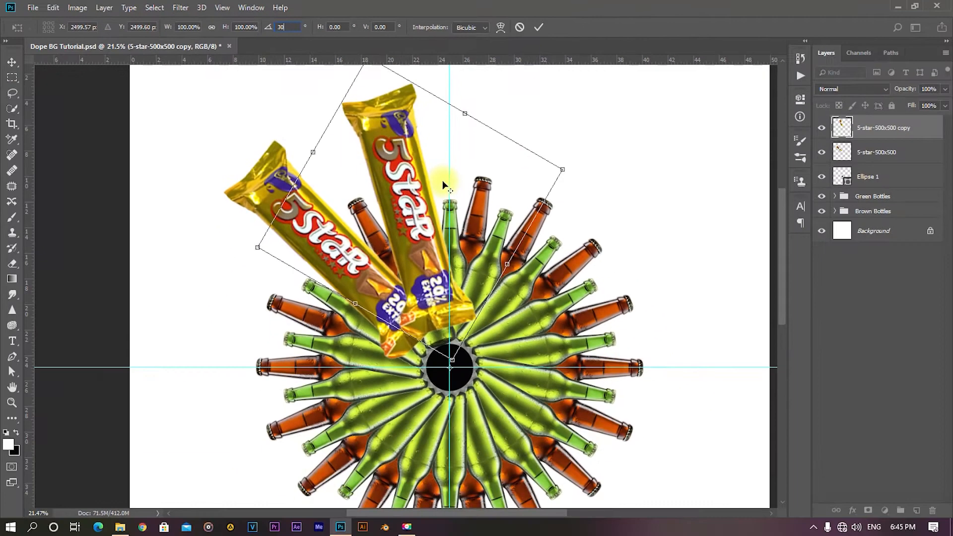
click(540, 30)
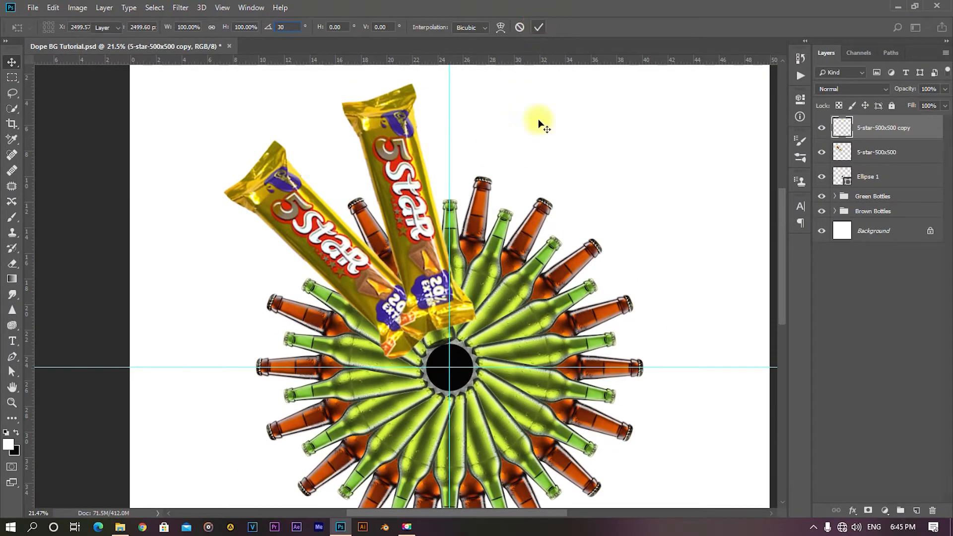
- Repeat the duplicating rotation until twelve chocolate bars form a full ring around the black circle
scroll(394, 203, down, 3)
scroll(394, 203, down, 1)
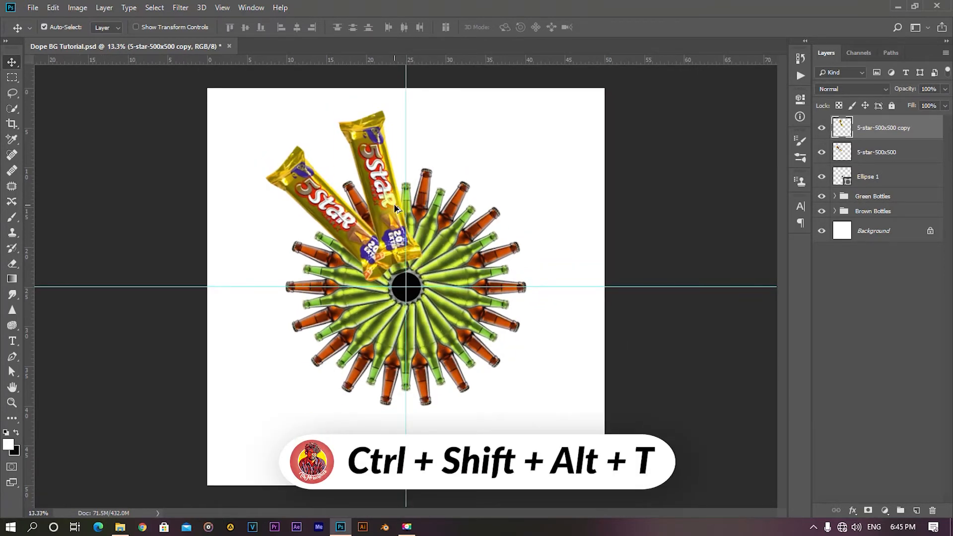
key(ctrl+shift+alt+t)
key(ctrl+shift+alt+t)
key(ctrl+shift+alt+t)
key(ctrl+shift+alt+t)
key(ctrl+shift+alt+t)
key(ctrl+shift+alt+t)
key(ctrl+shift+alt+t)
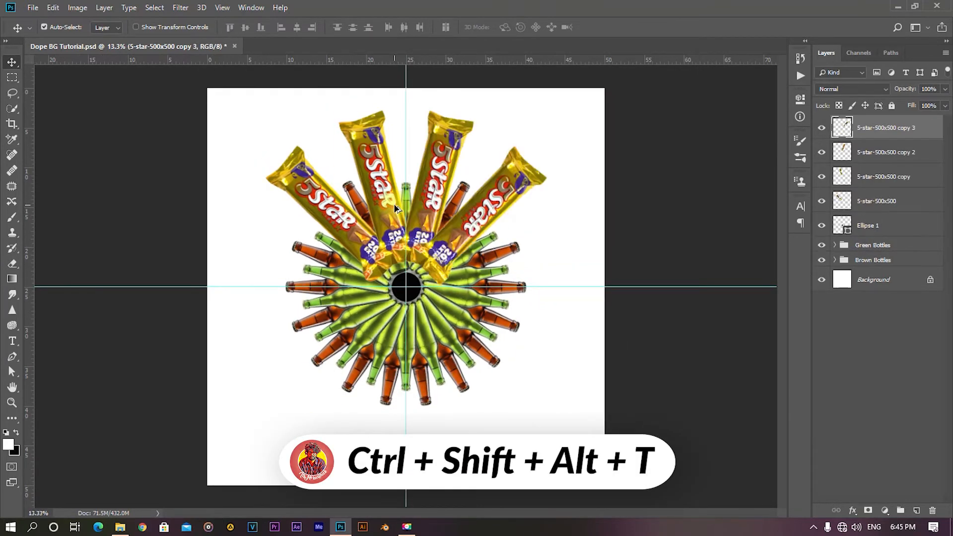
key(ctrl+shift+alt+t)
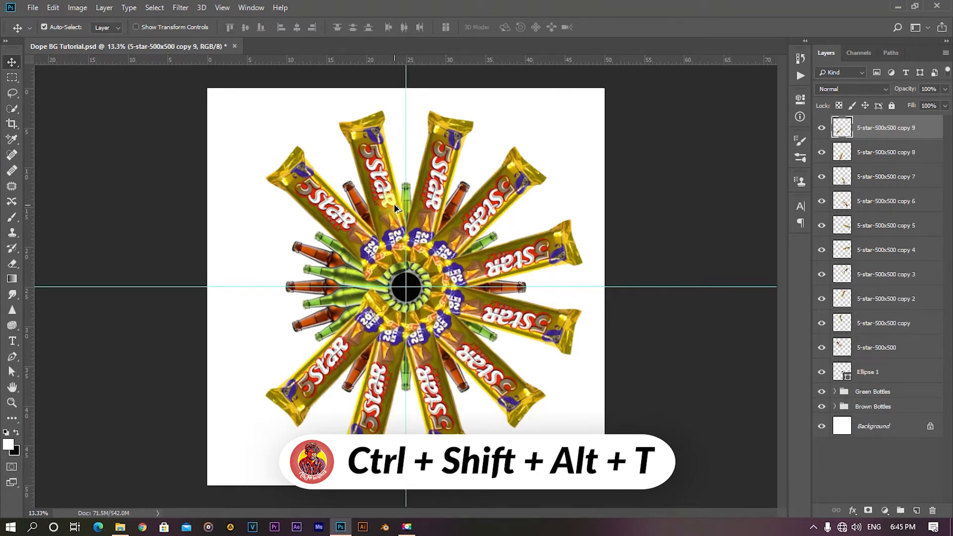
key(ctrl+shift+alt+t)
key(ctrl+shift+alt+t)
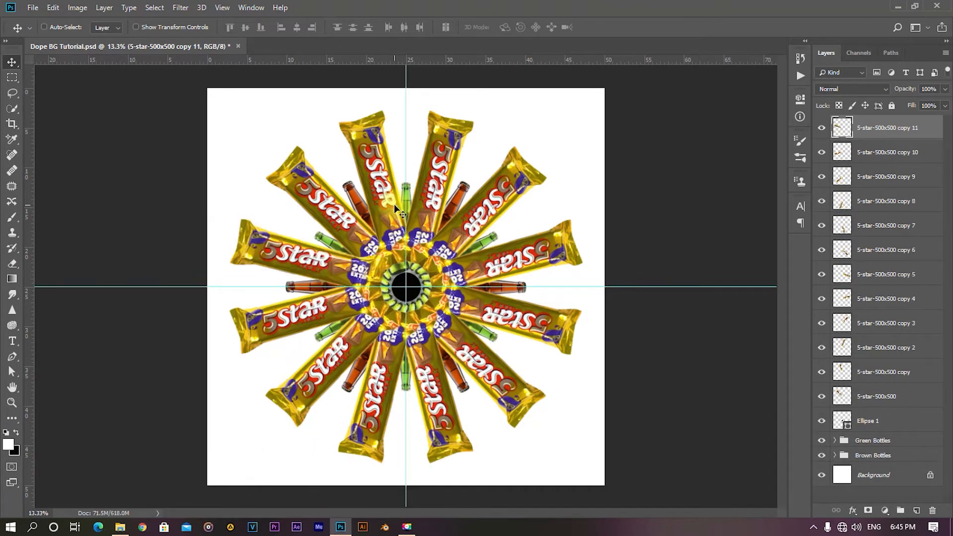
- Select all the chocolate bar layers, group them and name the group 5Star
scroll(398, 209, down, 4)
scroll(403, 209, up, 5)
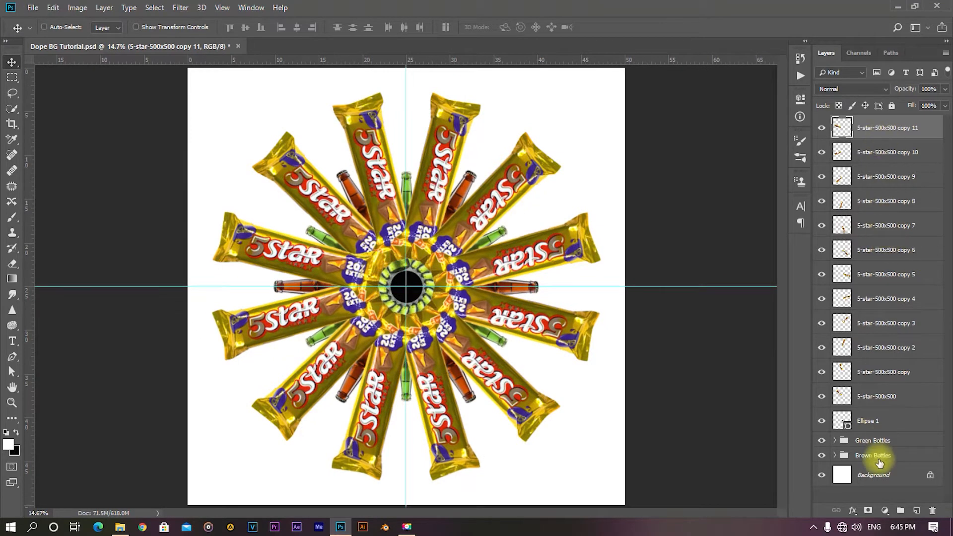
shift+click(878, 397)
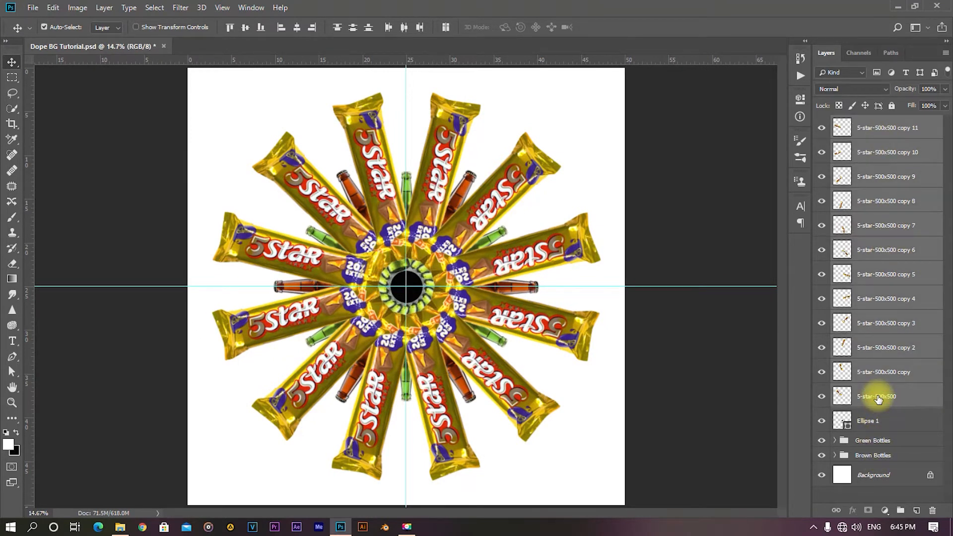
key(ctrl+g)
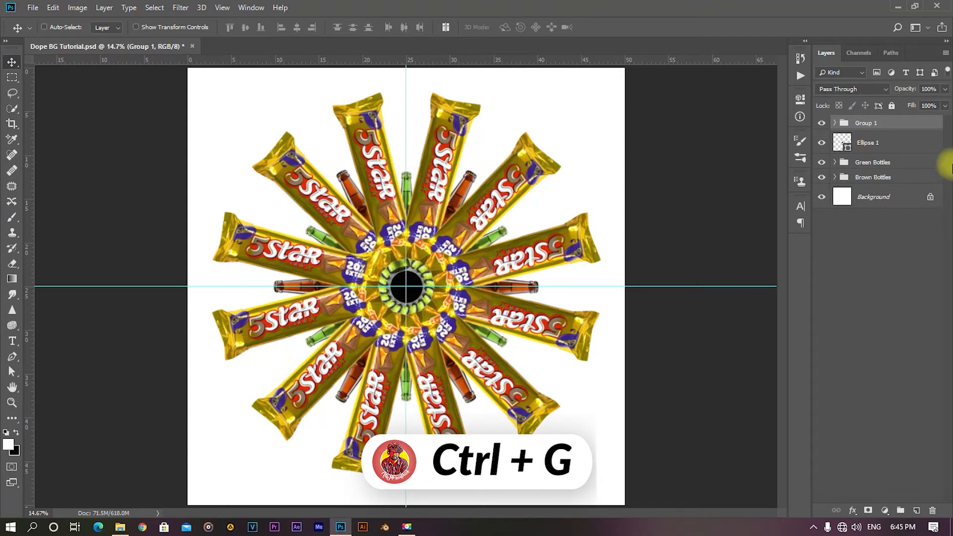
double_click(865, 122)
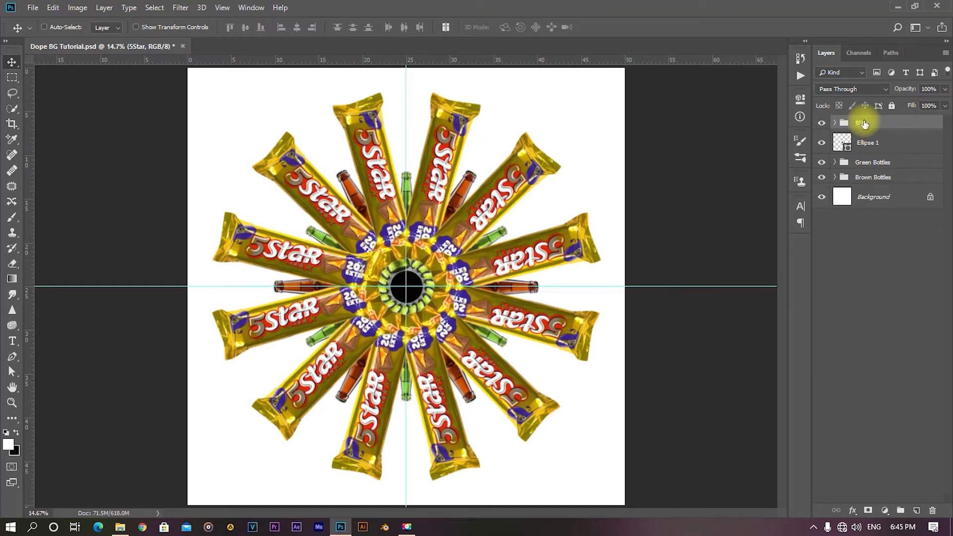
- Move the 5Star group beneath the Brown Bottles group and enlarge it proportionally from its centre to about 137%
drag(861, 122, 884, 183)
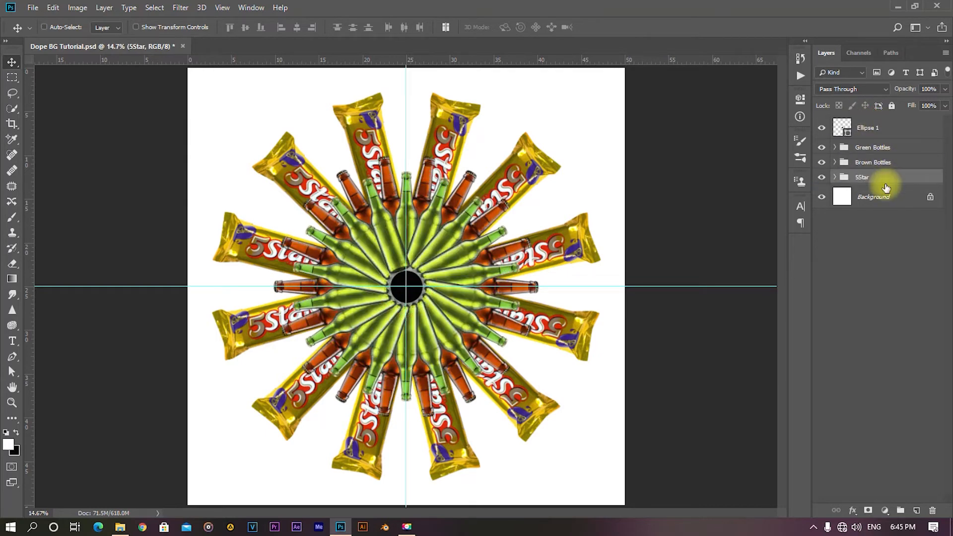
scroll(293, 207, down, 2)
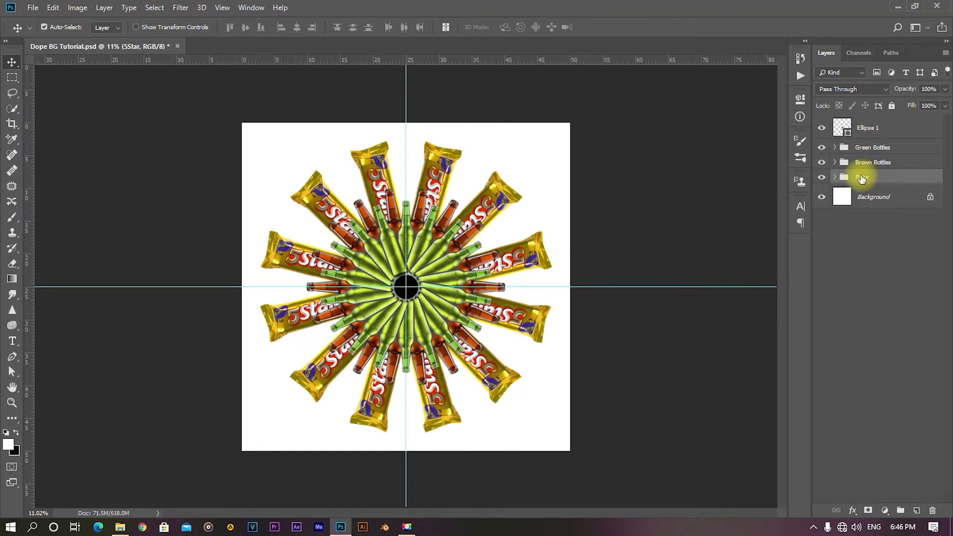
key(ctrl+t)
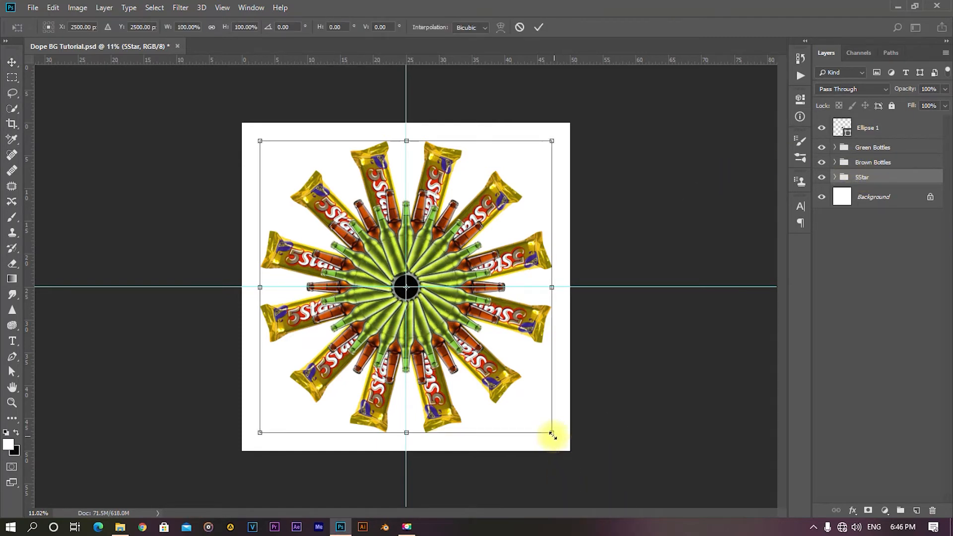
drag(551, 433, 603, 483)
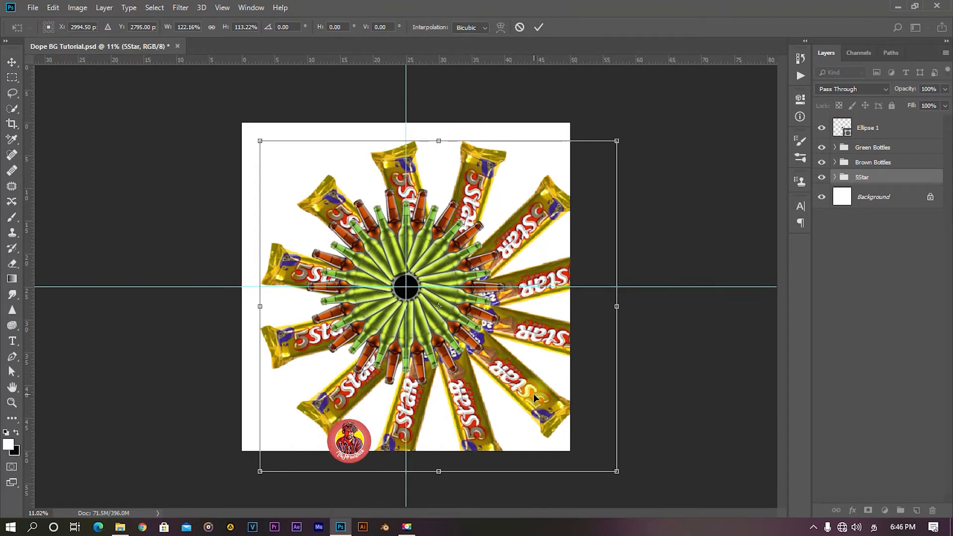
key(ctrl+z)
drag(553, 433, 605, 490)
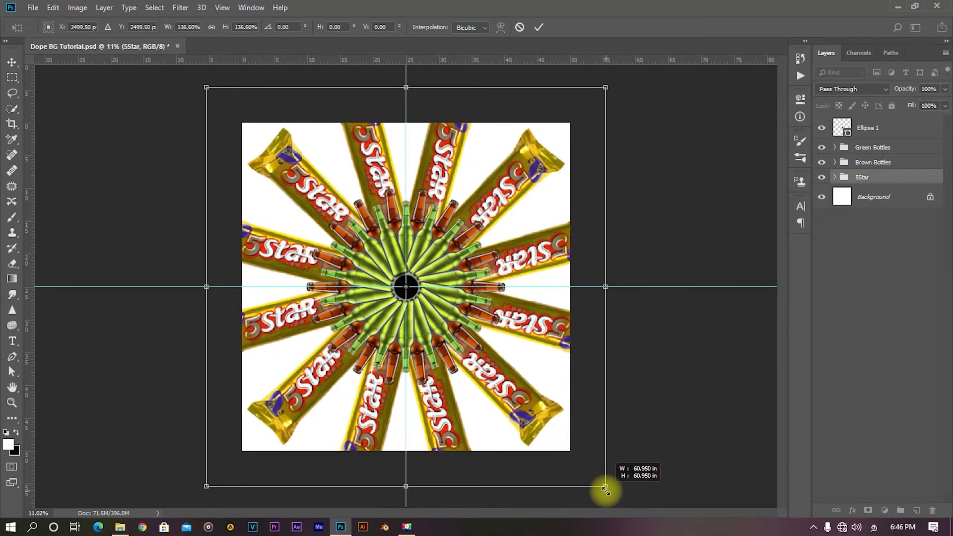
click(540, 28)
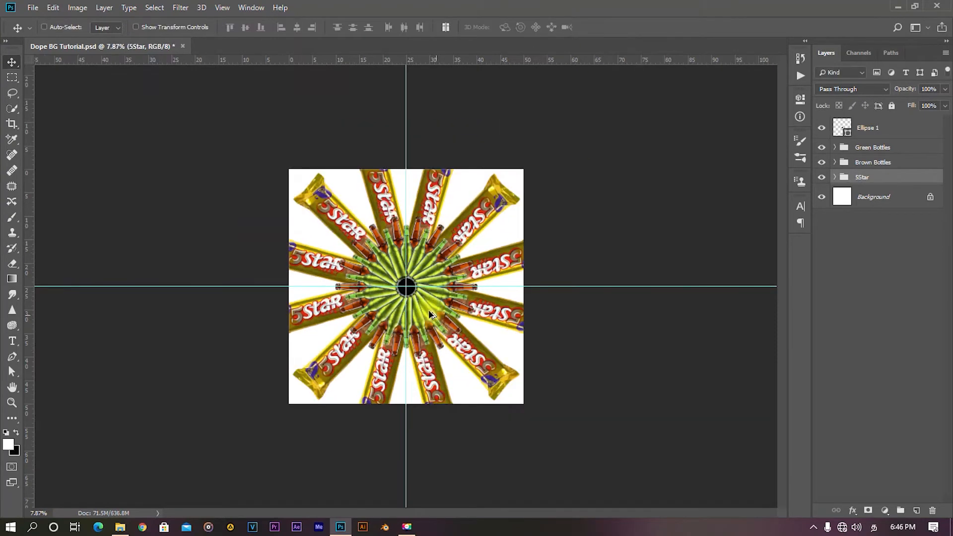
- Place the rose_PNG67004 image into the document and move it from the centre out to the bottle tips at the upper right
scroll(427, 310, up, 5)
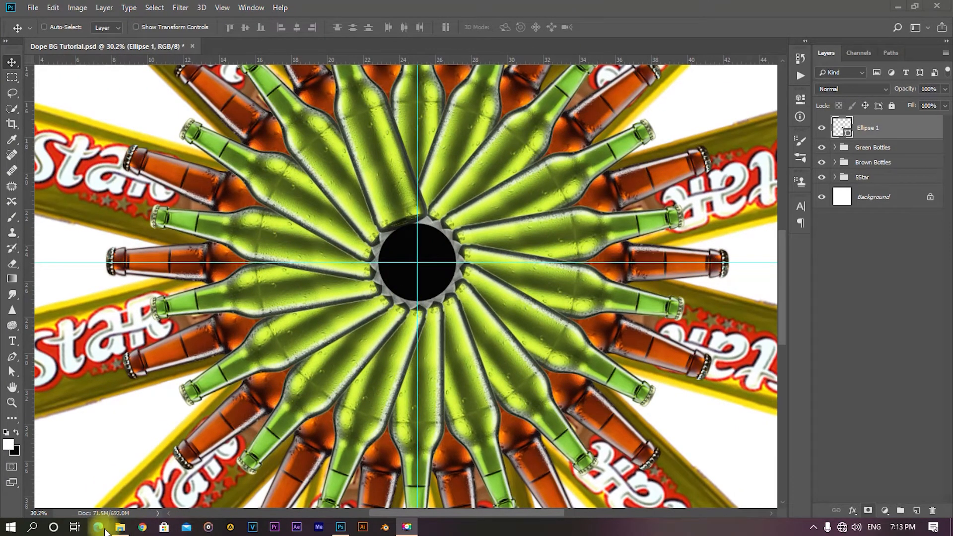
click(120, 526)
drag(618, 363, 411, 304)
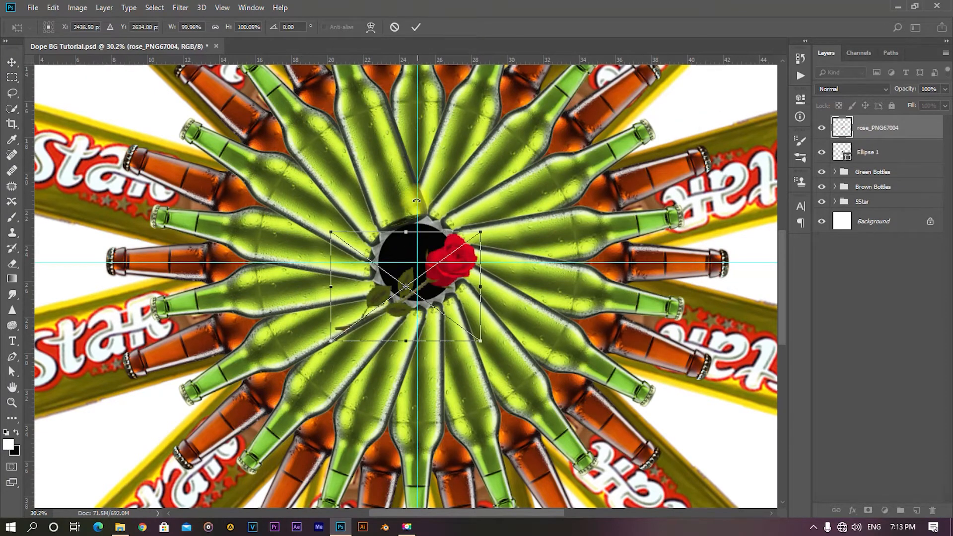
drag(483, 288, 650, 219)
drag(701, 127, 439, 283)
drag(360, 368, 436, 258)
scroll(365, 268, up, 3)
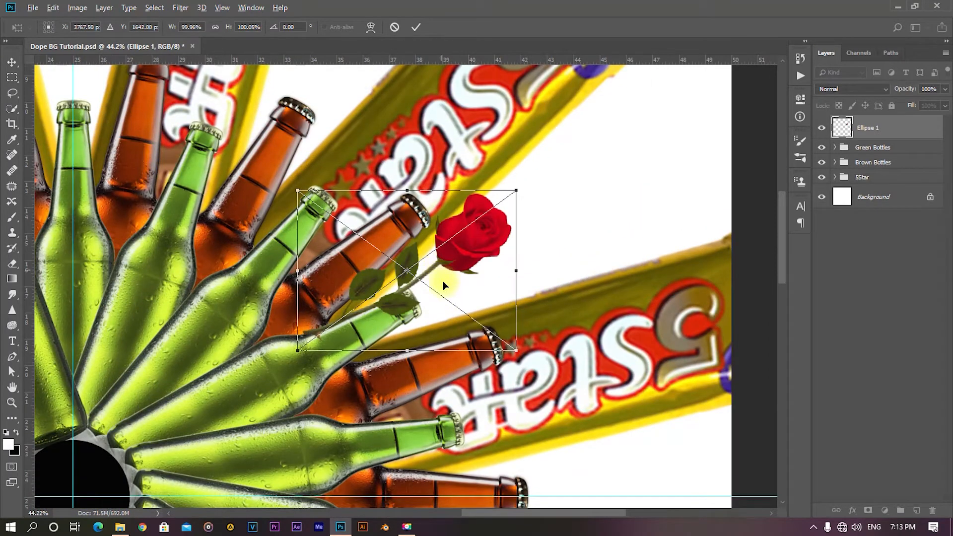
- Link the rose's width and height and scale it down proportionally to about 61%
drag(439, 299, 506, 267)
drag(558, 188, 507, 245)
click(215, 26)
drag(509, 235, 472, 263)
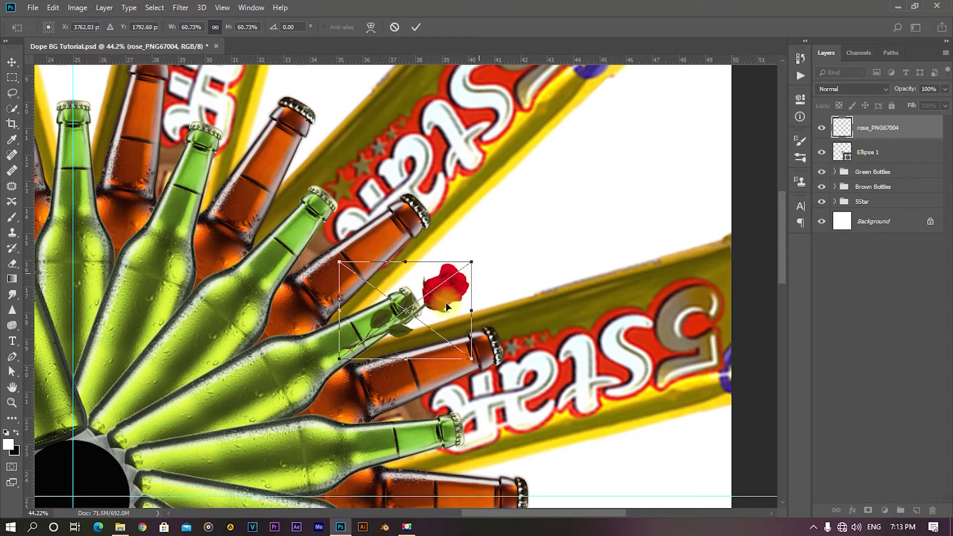
- Position the rose's stem over the upper-right green bottle's cap and rotate the rose to about -2.65 degrees
drag(443, 307, 479, 276)
drag(511, 224, 509, 227)
drag(489, 273, 502, 269)
drag(557, 245, 555, 240)
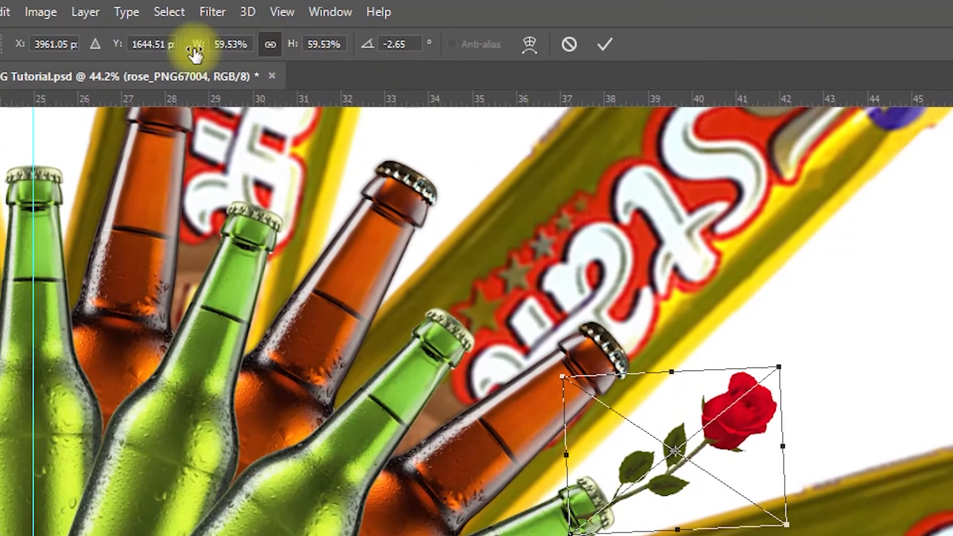
- Scale the rose proportionally to about 52% and shift it closer to the green bottle's mouth
click(270, 45)
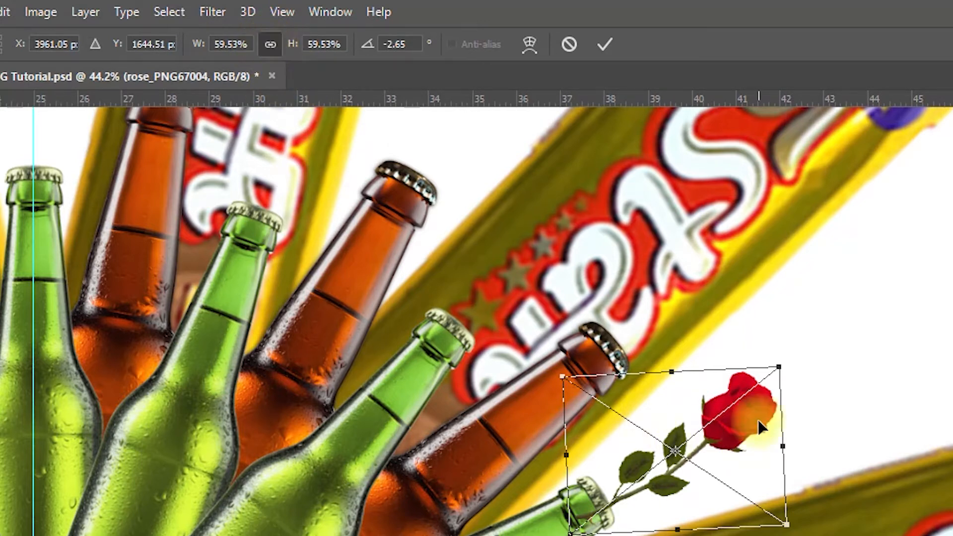
drag(777, 367, 809, 367)
scroll(844, 419, down, 3)
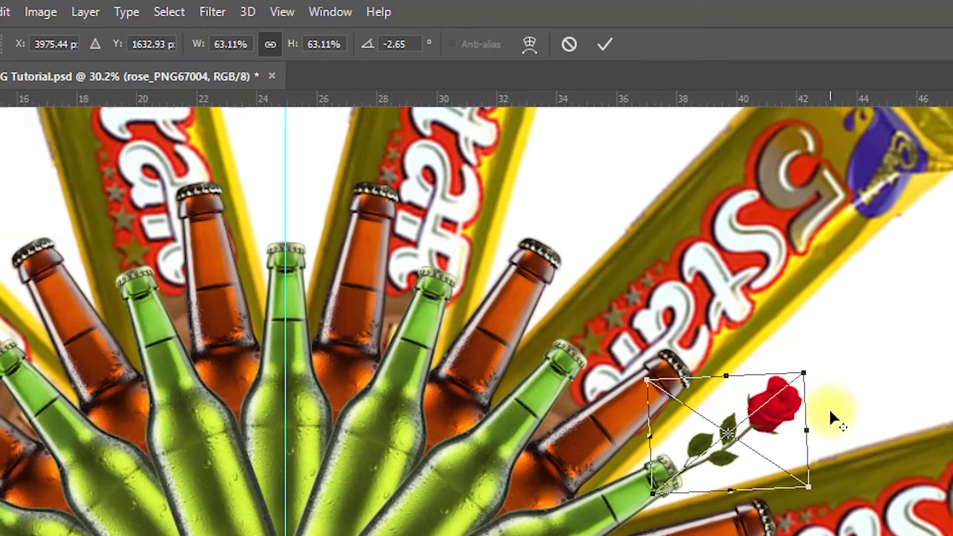
scroll(833, 418, up, 3)
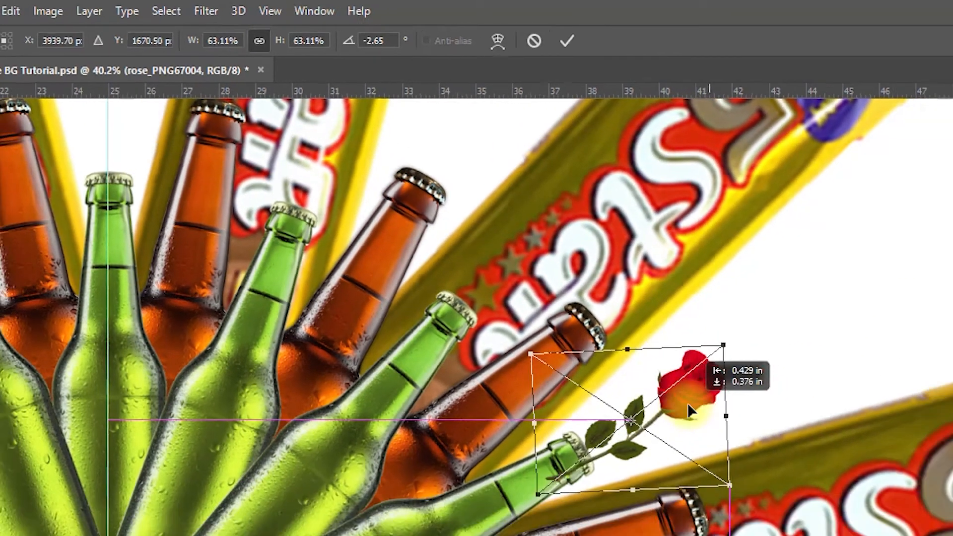
scroll(764, 427, down, 2)
scroll(496, 258, down, 1)
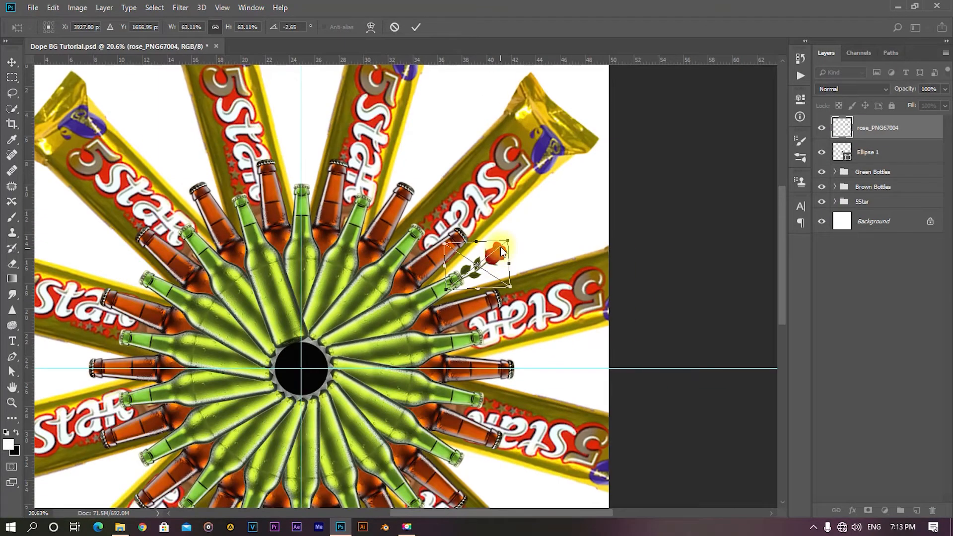
drag(508, 241, 496, 249)
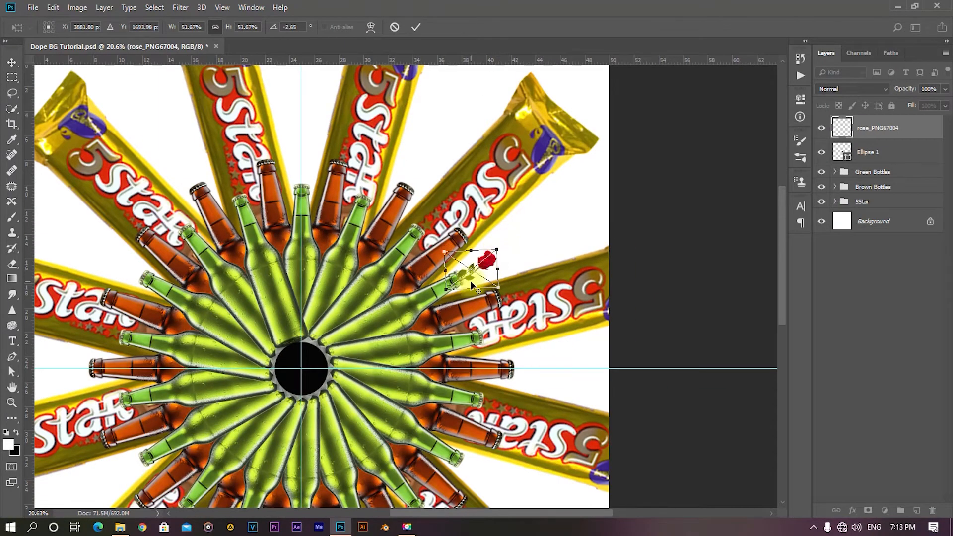
- Rotate the rose to about 2.44 degrees, nudge it into line with the green bottle's neck and apply the transform
scroll(469, 281, up, 1)
click(499, 262)
scroll(487, 271, up, 2)
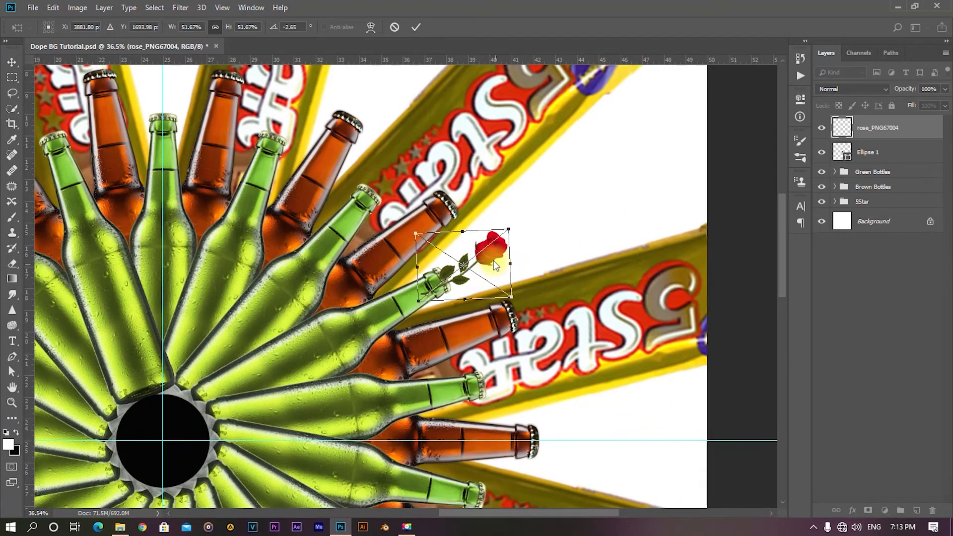
drag(521, 226, 523, 237)
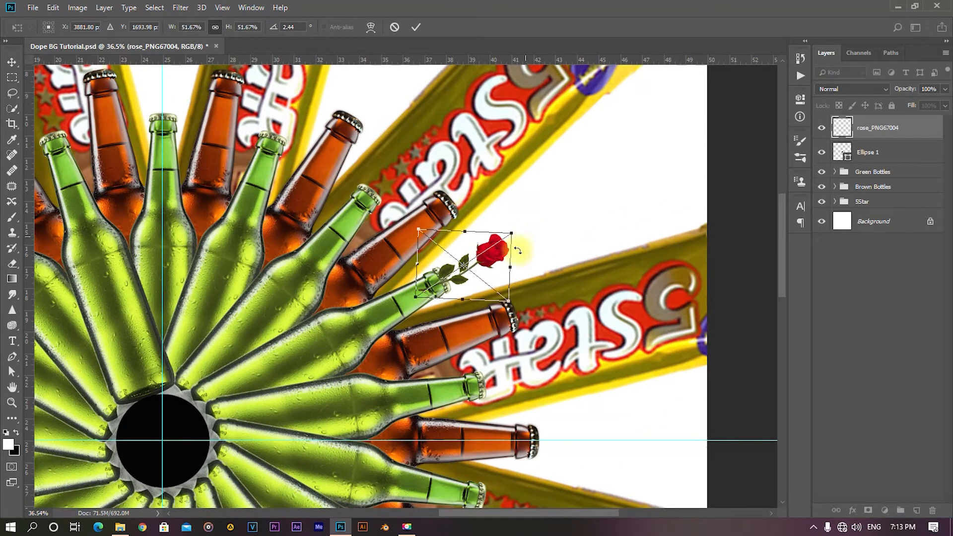
drag(498, 266, 500, 268)
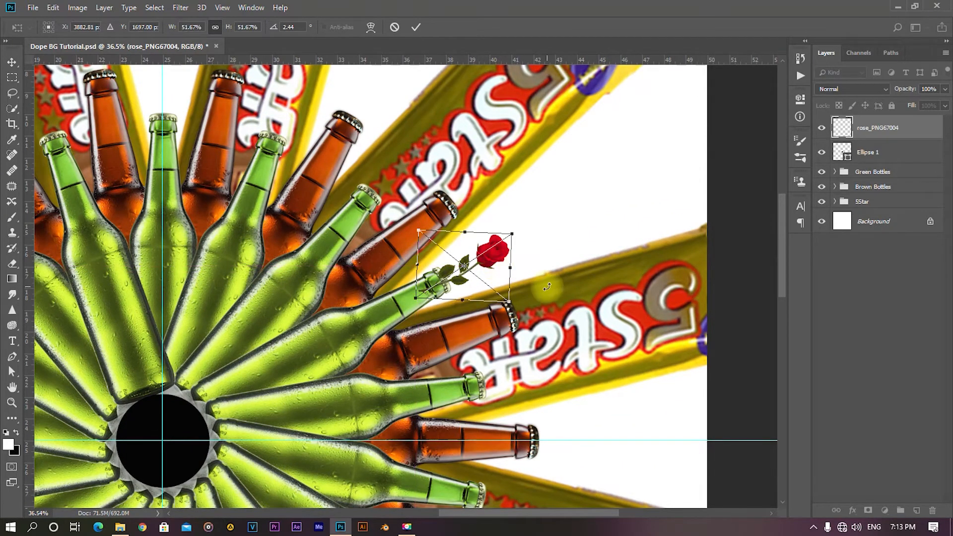
scroll(437, 278, up, 1)
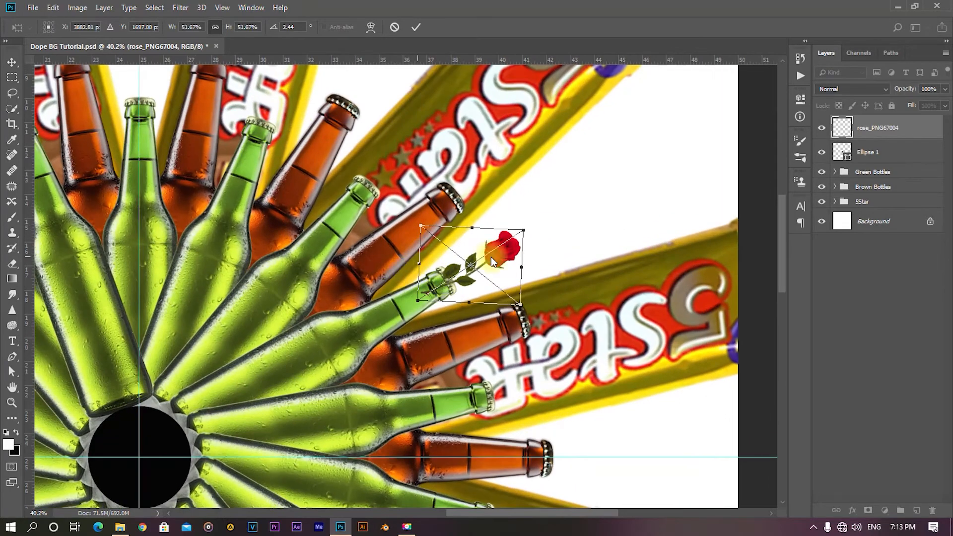
click(410, 30)
- Rasterize the rose_PNG67004 layer
scroll(337, 331, down, 3)
scroll(337, 332, up, 2)
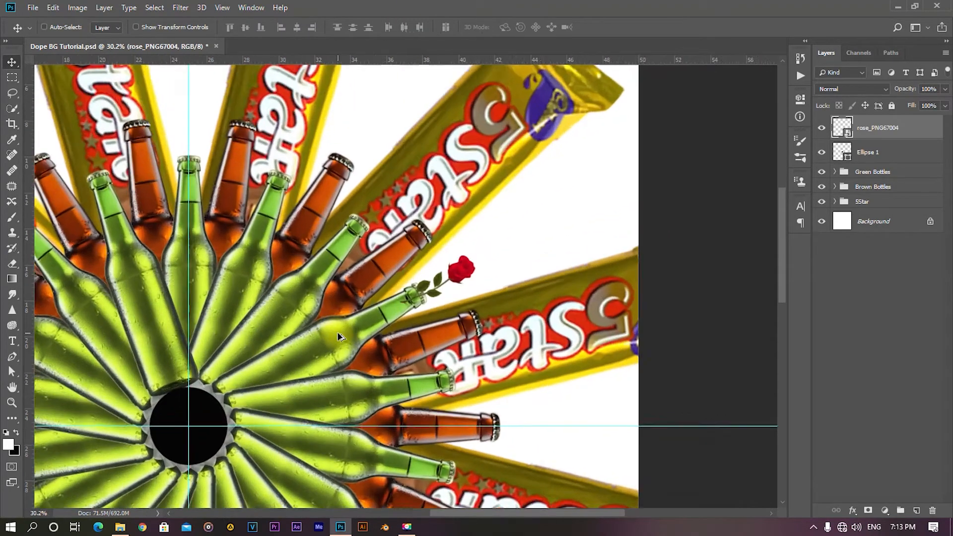
drag(486, 335, 579, 240)
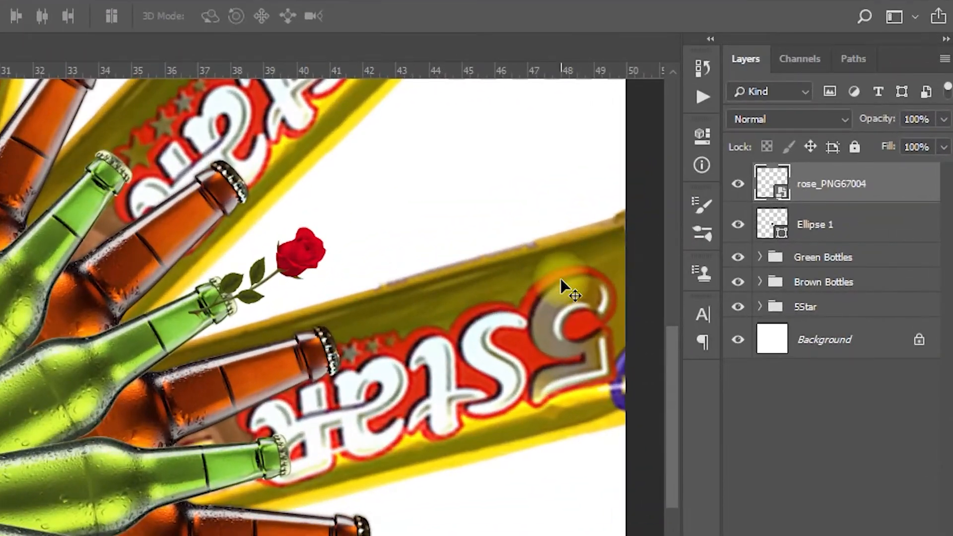
right_click(814, 189)
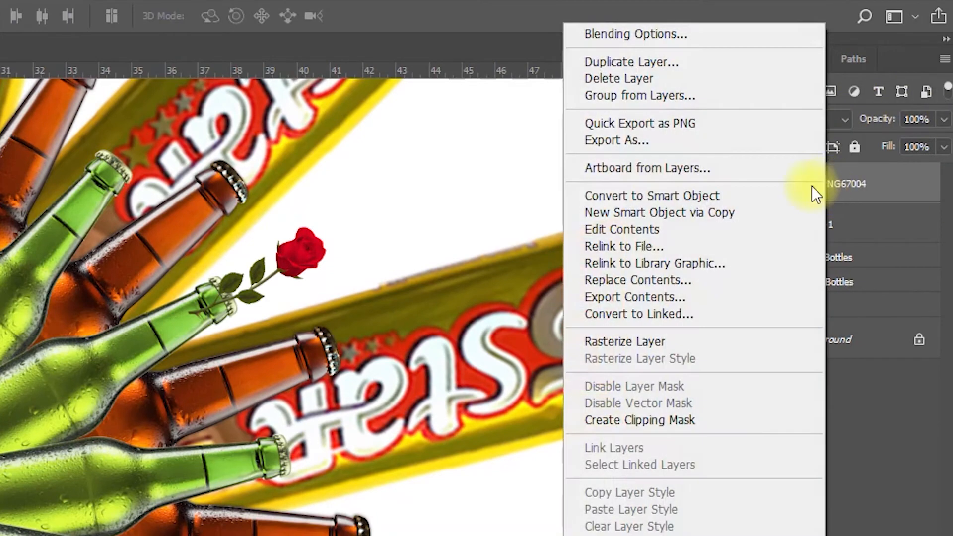
click(629, 347)
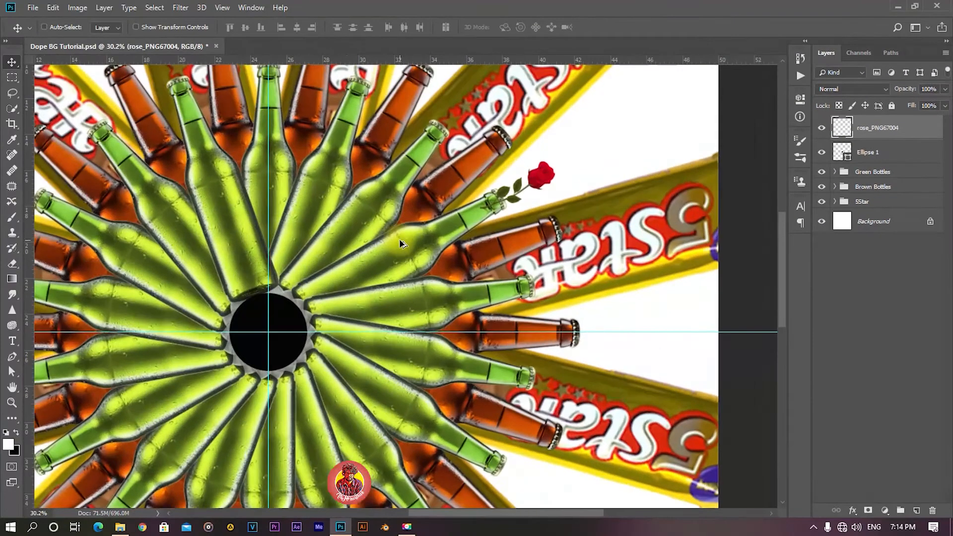
- Start a duplicating Free Transform on the rose and place its reference point where the guides cross in the black circle
key(ctrl+alt+t)
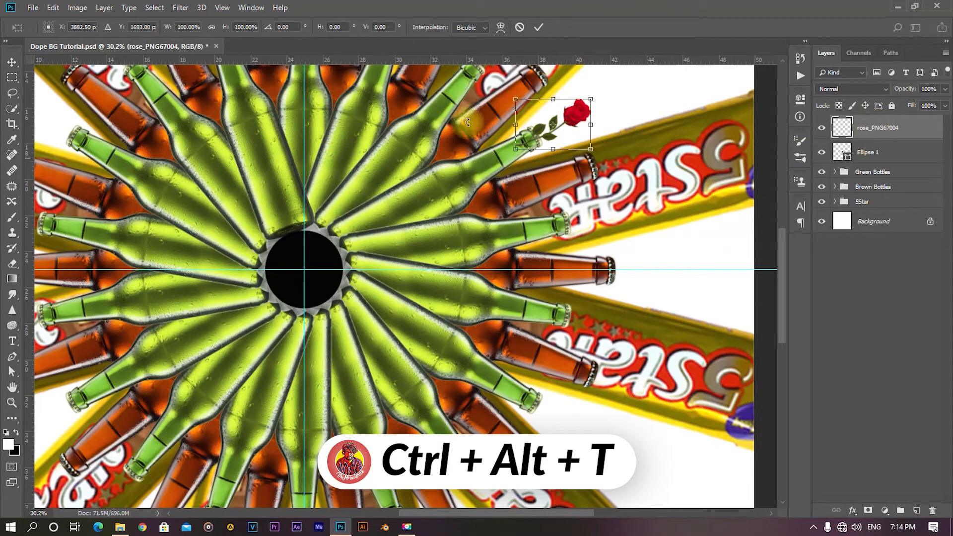
scroll(519, 130, up, 1)
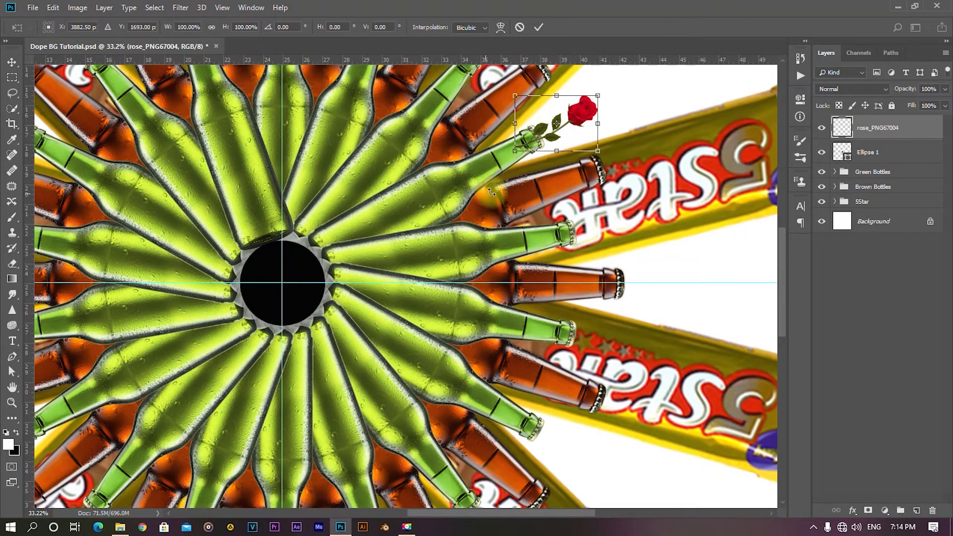
alt+click(284, 291)
scroll(285, 292, up, 6)
drag(287, 294, 285, 274)
- Rotate the duplicated rose 6 degrees around the circle's centre and apply the transform
scroll(364, 282, down, 10)
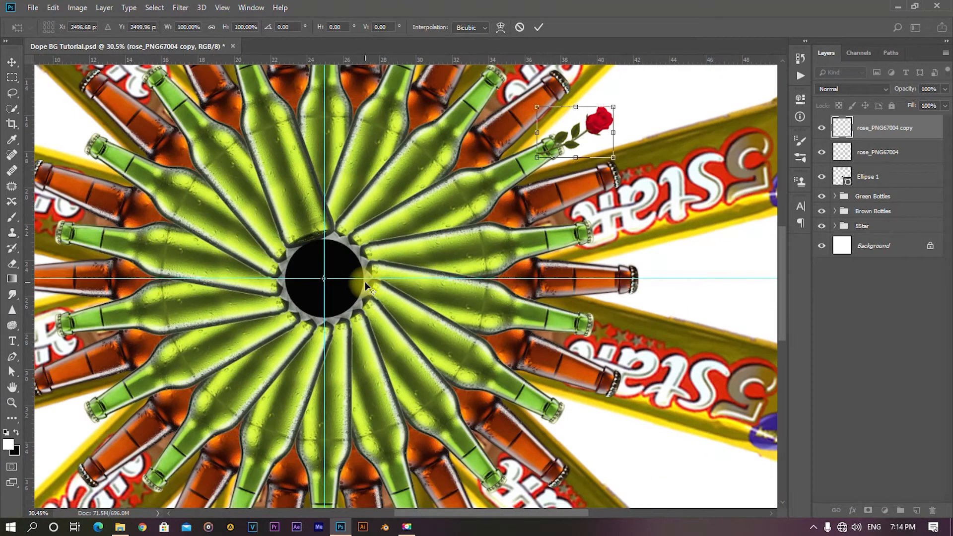
drag(545, 154, 556, 175)
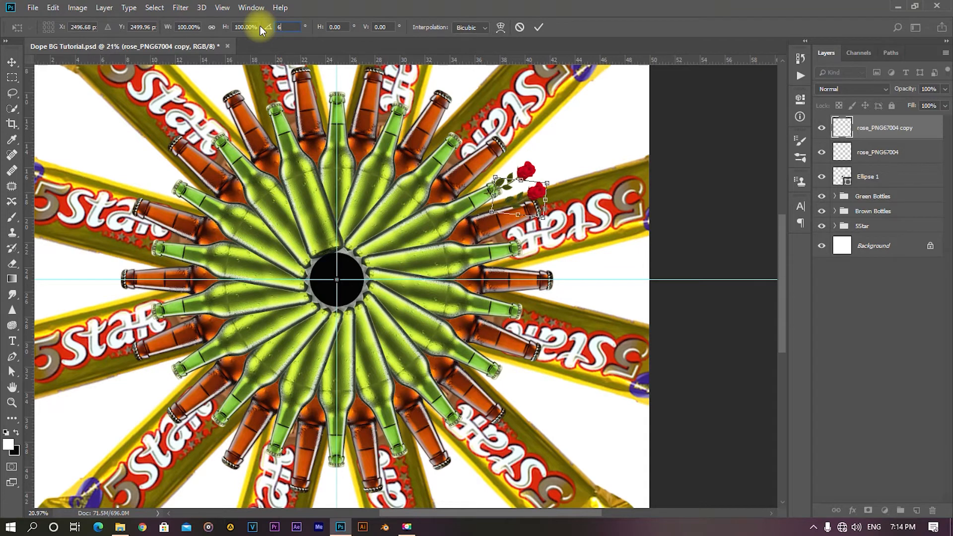
click(540, 28)
- Repeat the duplicating 6-degree rotation around the black circle until the rose copies form a complete ring
scroll(390, 189, down, 4)
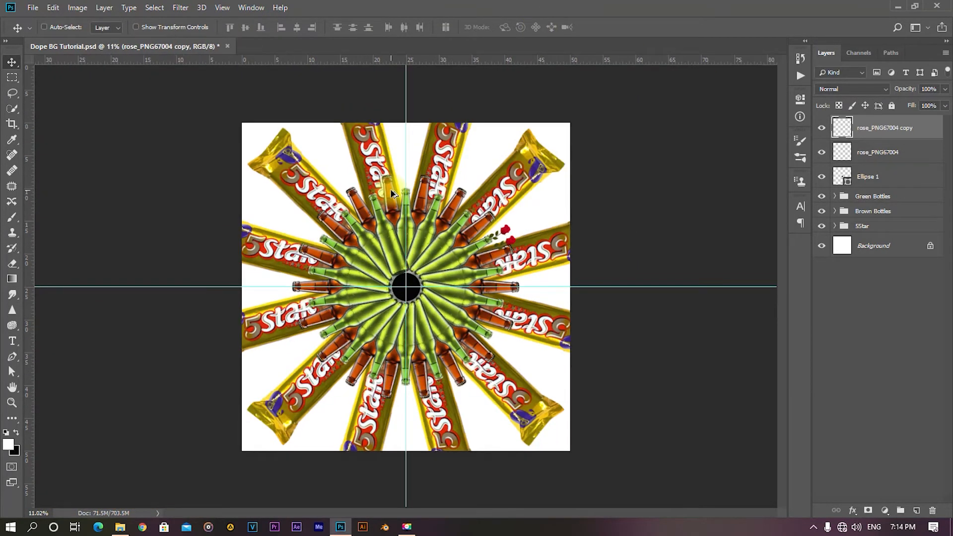
scroll(390, 188, up, 1)
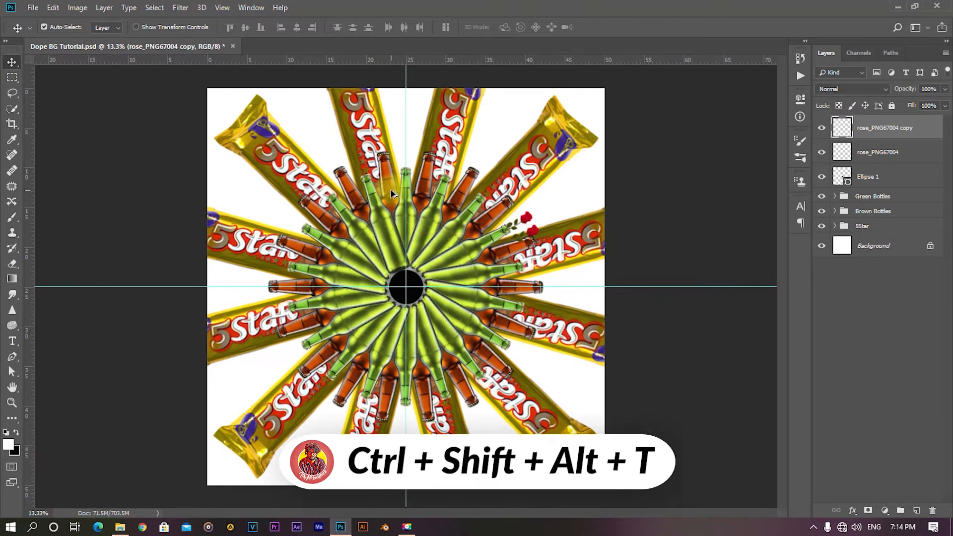
key(ctrl+shift+alt+t)
key(ctrl+shift+alt+t)
key(ctrl+shift+alt+t)
key(ctrl+shift+alt+t)
key(ctrl+shift+alt+t)
key(ctrl+shift+alt+t)
key(ctrl+shift+alt+t)
key(ctrl+shift+alt+t)
key(ctrl+shift+alt+t)
key(ctrl+shift+alt+t)
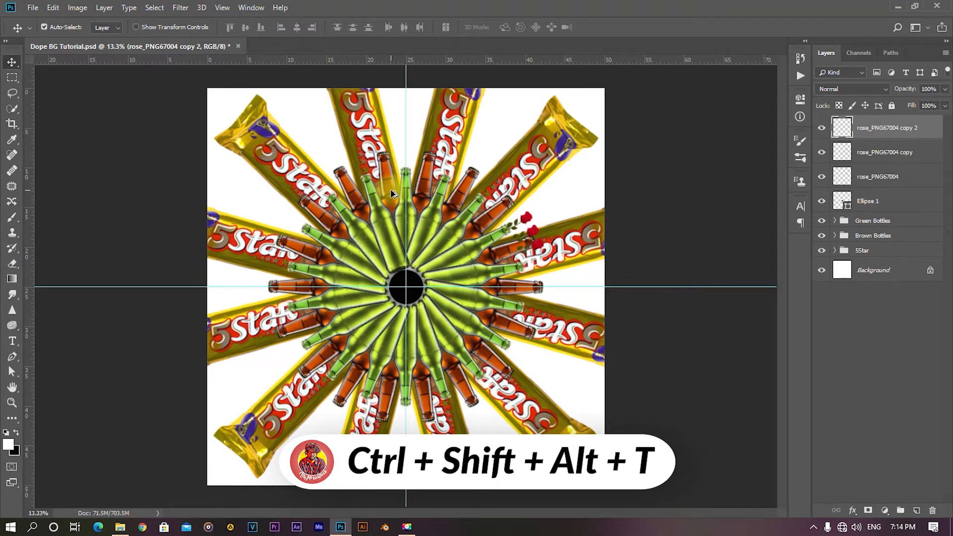
key(ctrl+shift+alt+t)
key(ctrl+shift+alt+t)
key(ctrl+shift+alt+t)
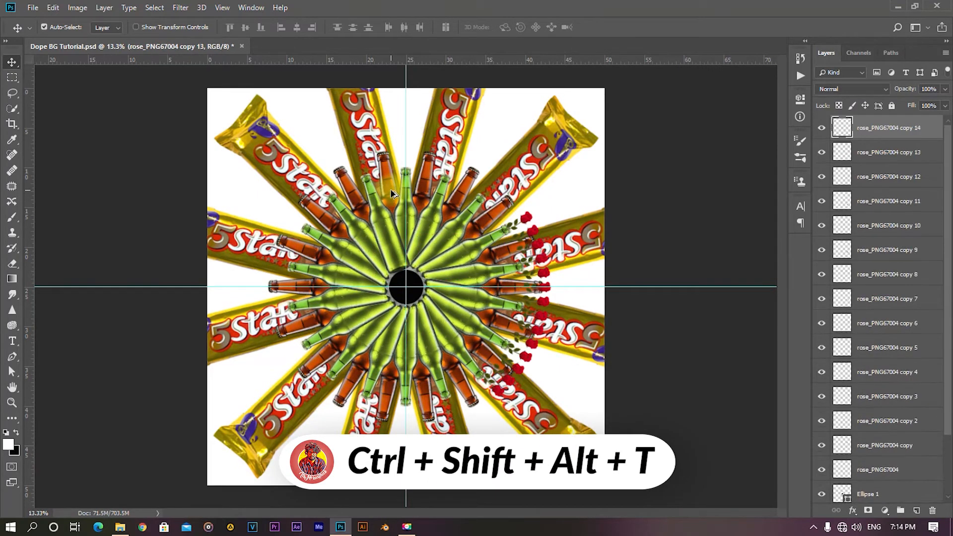
key(ctrl+shift+alt+t)
key(ctrl+shift+alt+t)
key(ctrl+shift+alt+t)
key(ctrl+shift+alt+t)
key(ctrl+shift+alt+t)
key(ctrl+shift+alt+t)
key(ctrl+shift+alt+t)
key(ctrl+shift+alt+t)
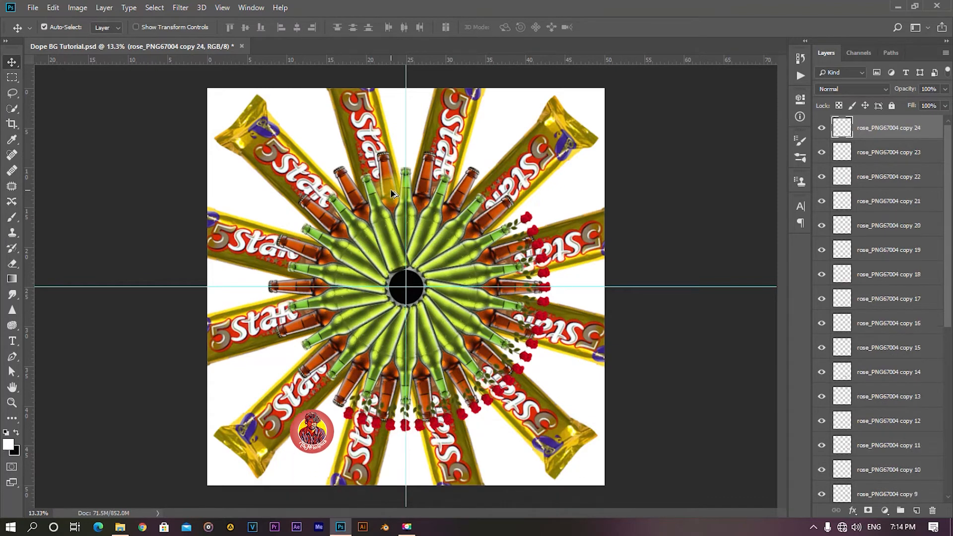
key(ctrl+shift+alt+t)
key(ctrl+shift+alt+t)
key(ctrl+shift+alt+t)
key(ctrl+shift+alt+t)
key(ctrl+shift+alt+t)
key(ctrl+shift+alt+t)
key(ctrl+shift+alt+t)
key(ctrl+shift+alt+t)
key(ctrl+shift+alt+t)
key(ctrl+shift+alt+t)
key(ctrl+shift+alt+t)
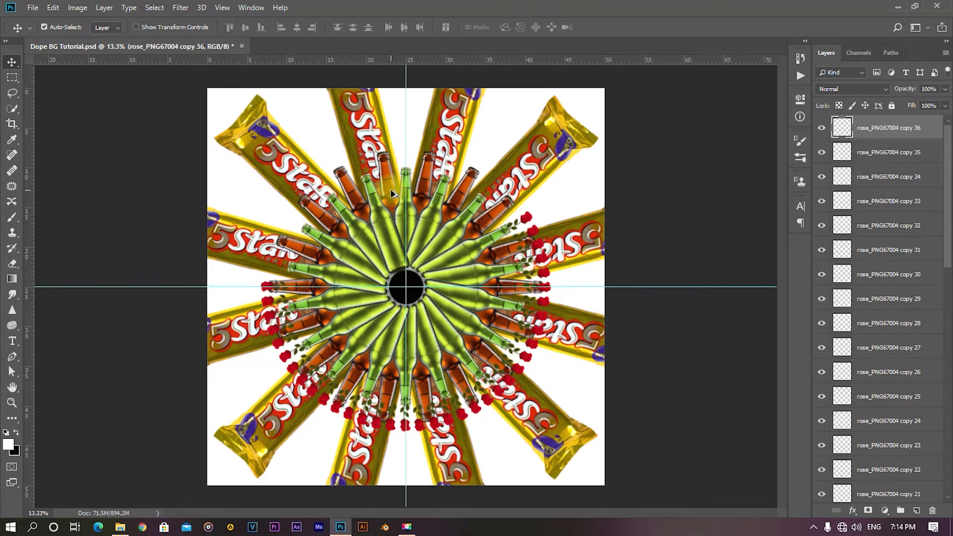
key(ctrl+shift+alt+t)
key(ctrl+shift+alt+t)
key(ctrl+shift+alt+t)
key(ctrl+shift+alt+t)
key(ctrl+shift+alt+t)
key(ctrl+shift+alt+t)
key(ctrl+shift+alt+t)
key(ctrl+shift+alt+t)
key(ctrl+shift+alt+t)
key(ctrl+shift+alt+t)
key(ctrl+shift+alt+t)
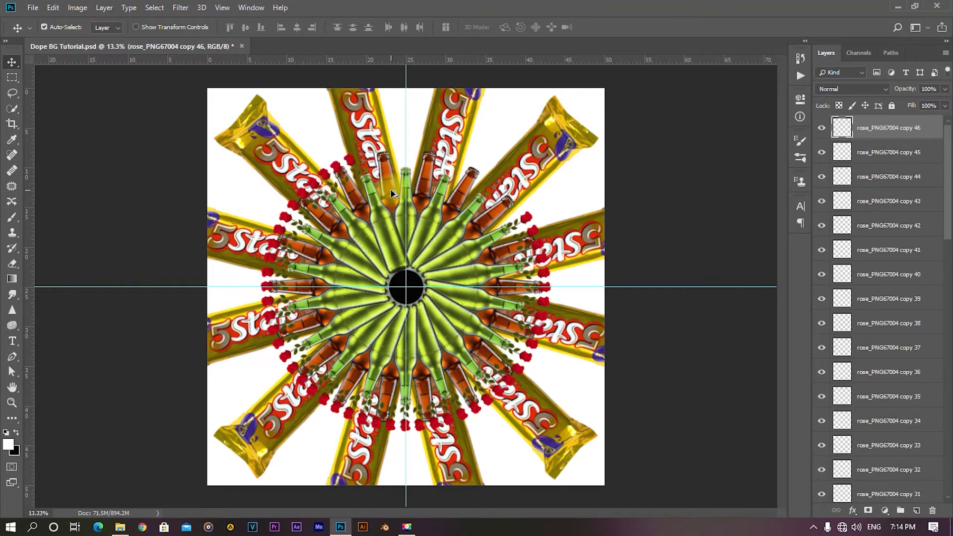
key(ctrl+shift+alt+t)
key(ctrl+shift+alt+t)
key(ctrl+shift+alt+t)
key(ctrl+shift+alt+t)
key(ctrl+shift+alt+t)
key(ctrl+shift+alt+t)
key(ctrl+shift+alt+t)
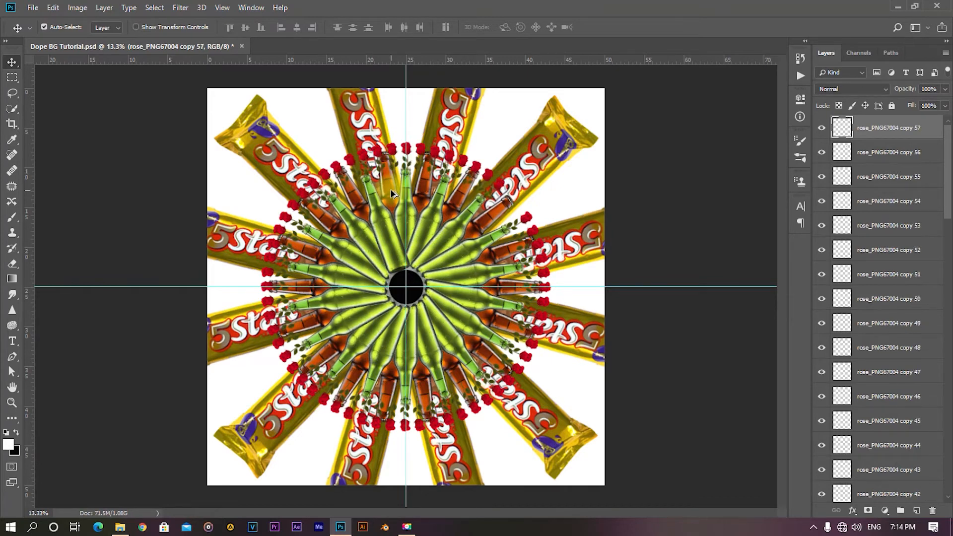
scroll(409, 219, down, 6)
scroll(434, 217, up, 7)
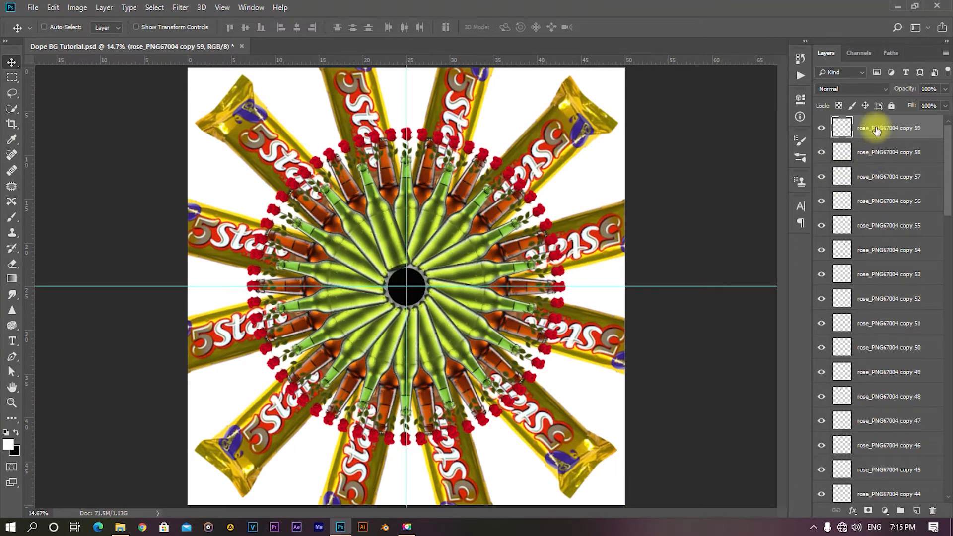
- Group all the rose layers, from rose_PNG67004 copy 59 through the original rose_PNG67004
scroll(865, 248, down, 5)
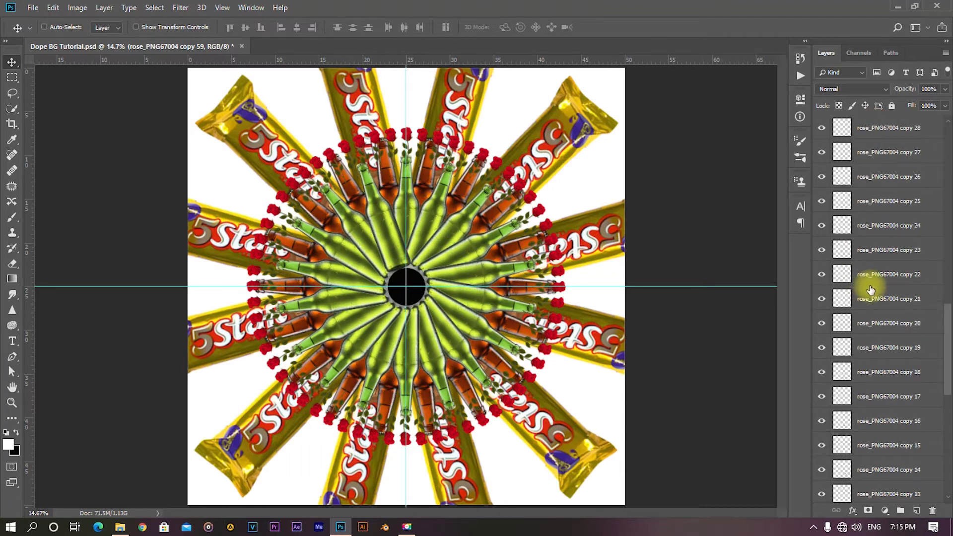
scroll(870, 288, down, 2)
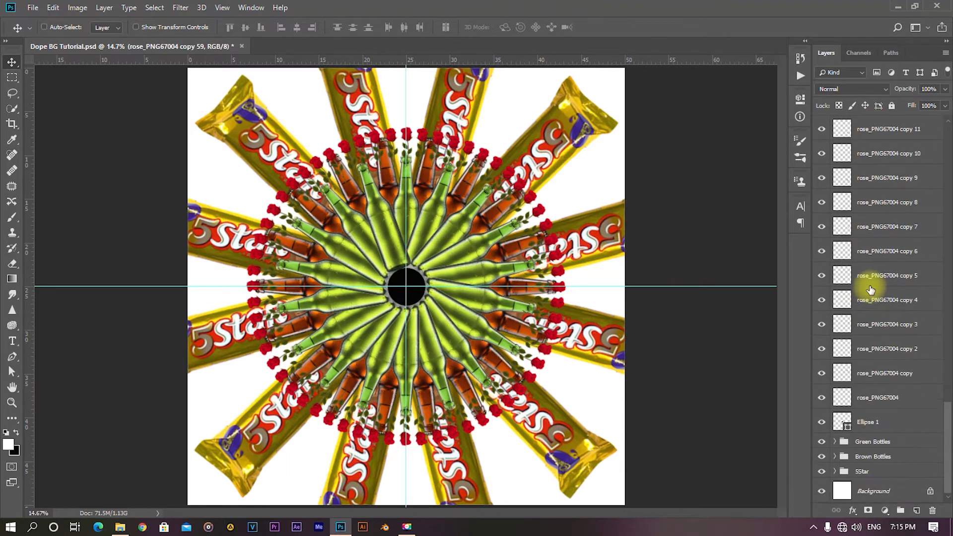
shift+click(876, 398)
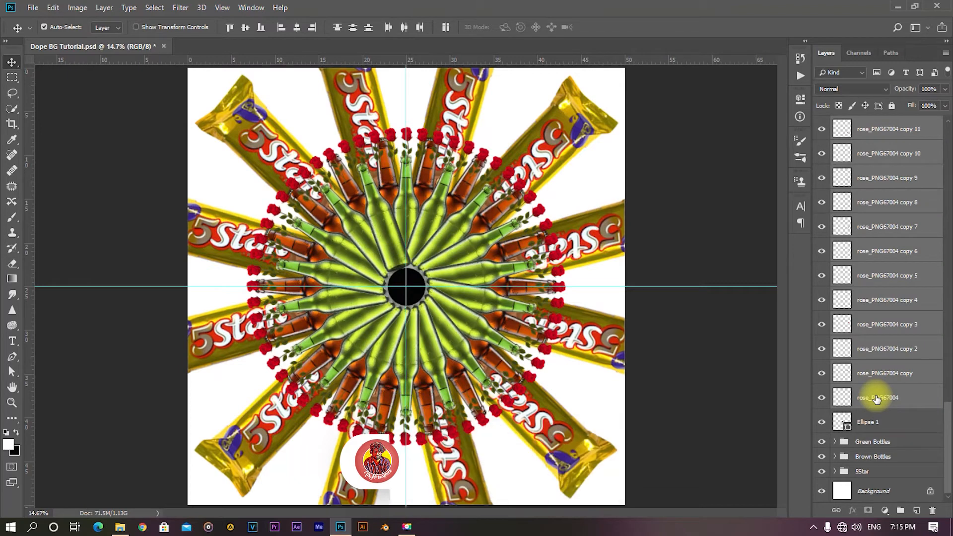
key(ctrl+g)
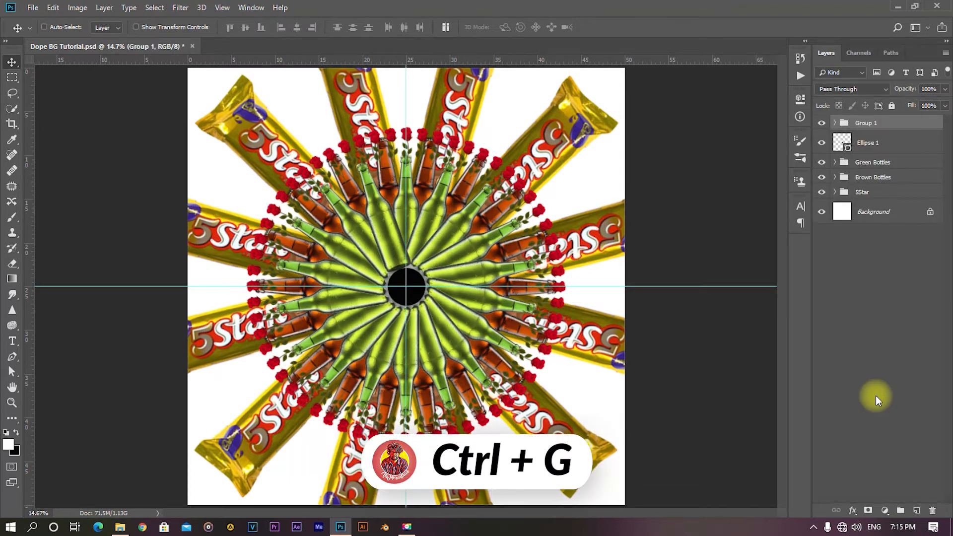
- Rename the new group Roses and move it directly beneath the 5Star group in the layer stack
double_click(868, 125)
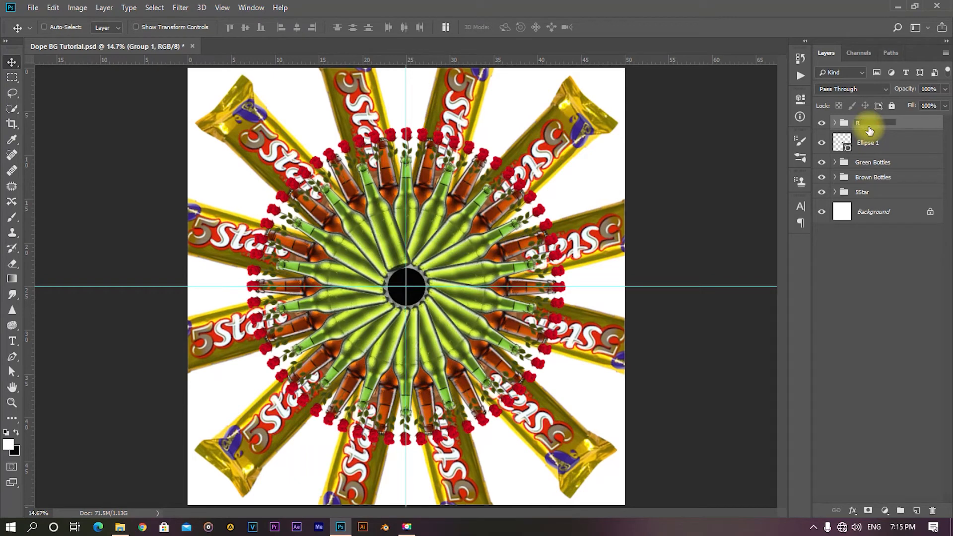
click(874, 290)
drag(860, 125, 877, 199)
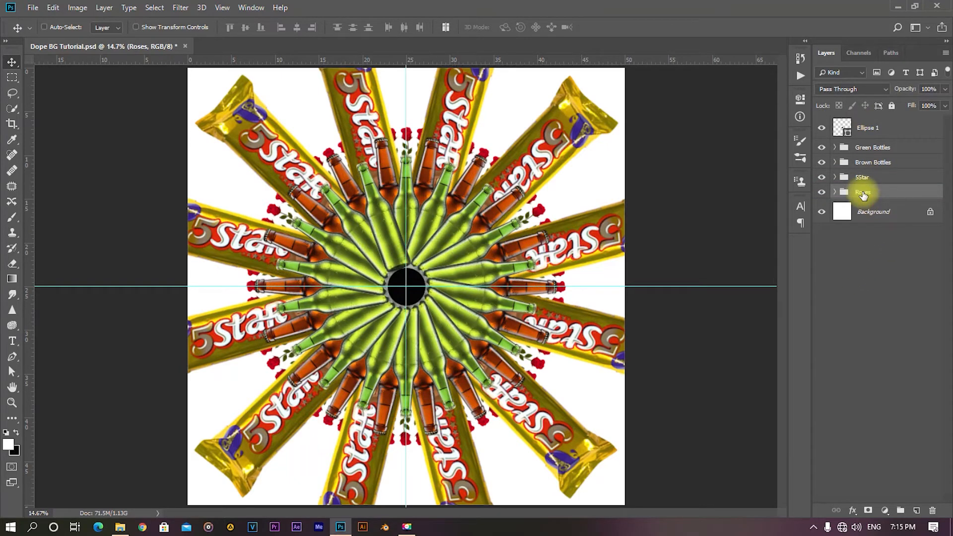
- Duplicate the Roses group and scale the copy proportionally about its centre to about 129.56%, forming a second rose ring
key(ctrl+j)
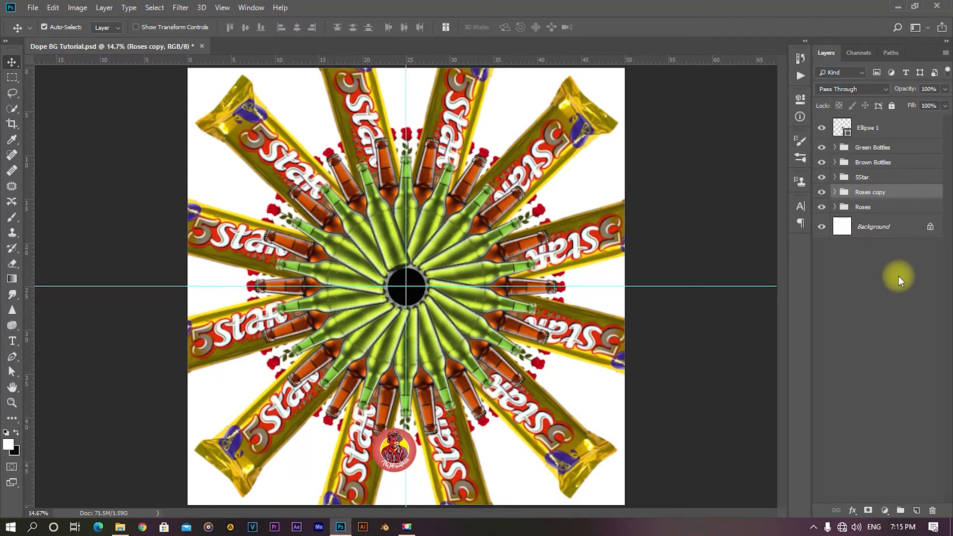
key(ctrl+t)
scroll(470, 321, down, 3)
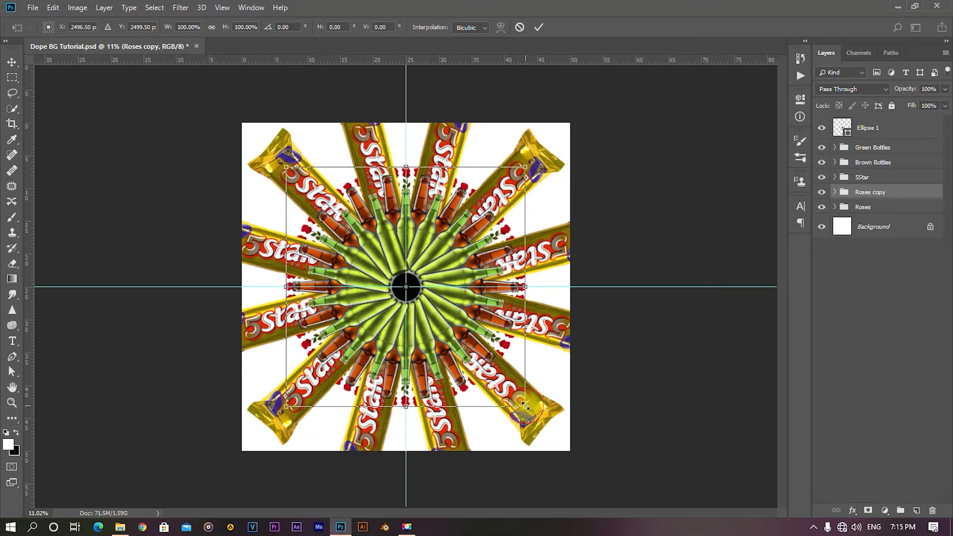
drag(525, 406, 554, 447)
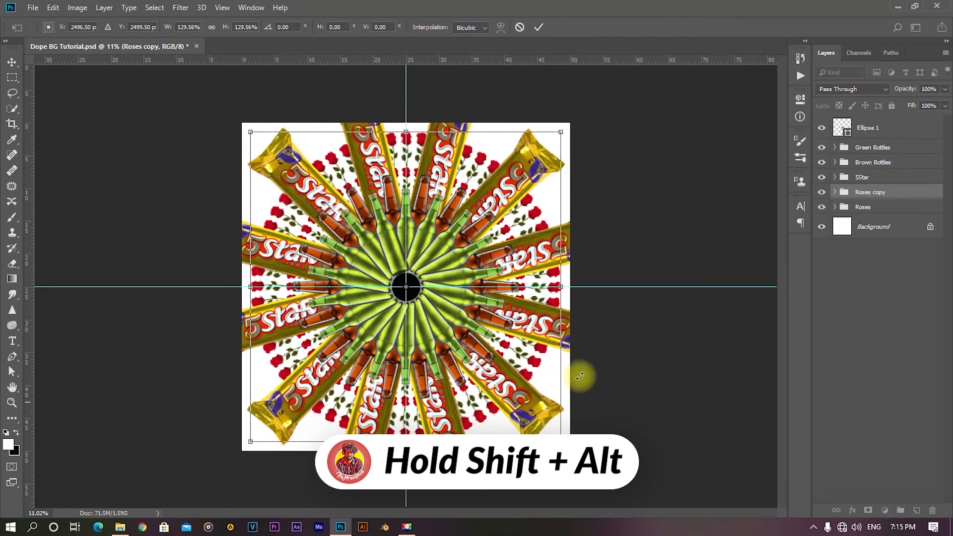
click(538, 27)
key(ctrl+0)
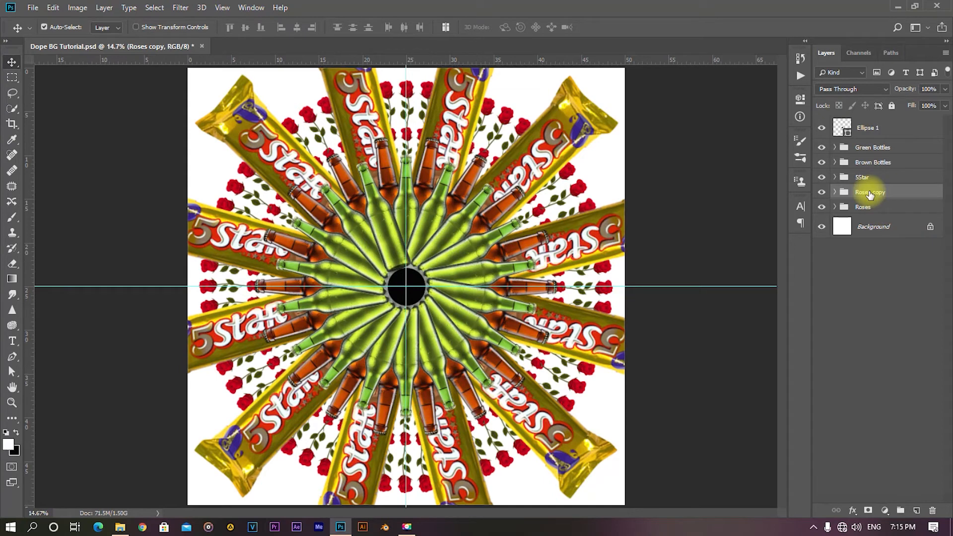
- Duplicate the Roses copy group and enlarge the duplicate proportionally about its centre until its ring extends beyond the canvas edges
key(ctrl+j)
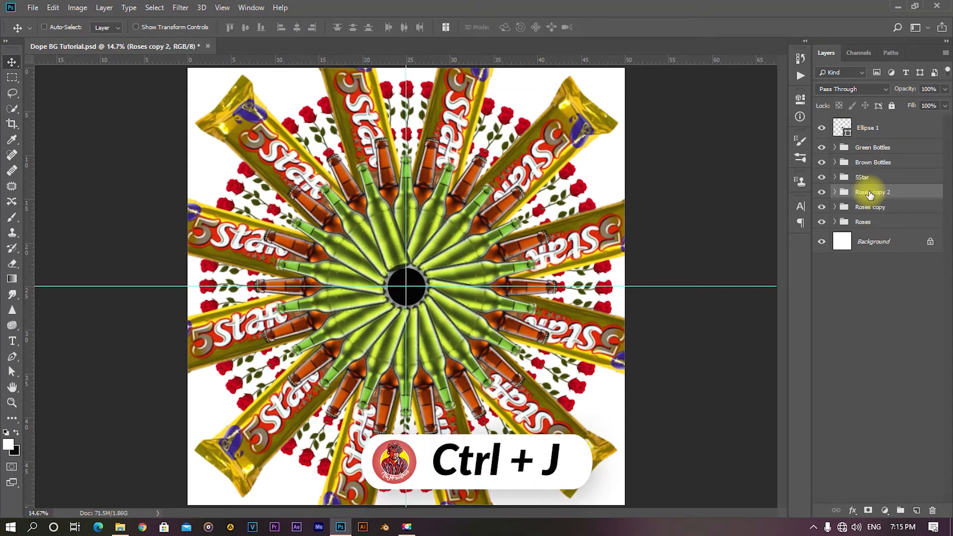
key(ctrl+t)
scroll(595, 308, down, 2)
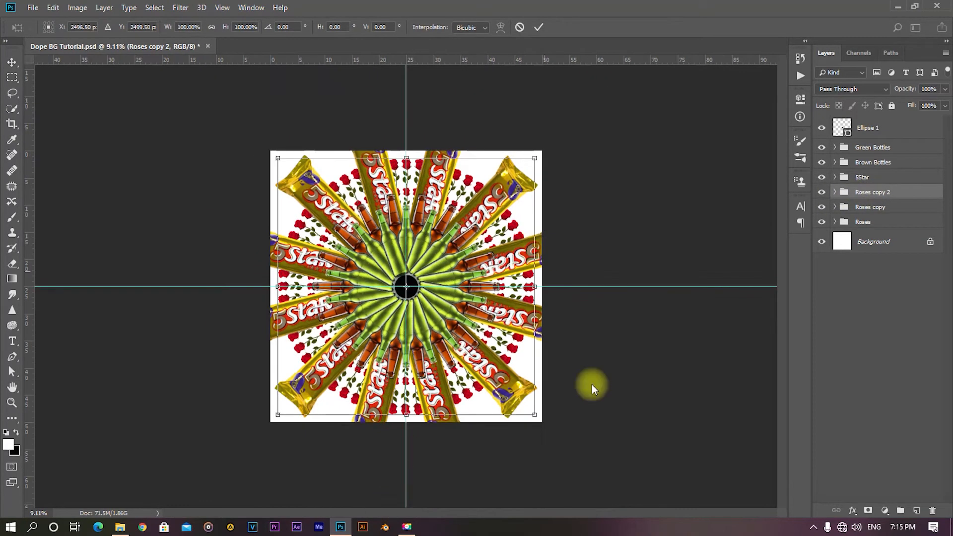
drag(534, 414, 572, 452)
click(538, 29)
scroll(393, 277, down, 2)
scroll(393, 278, up, 3)
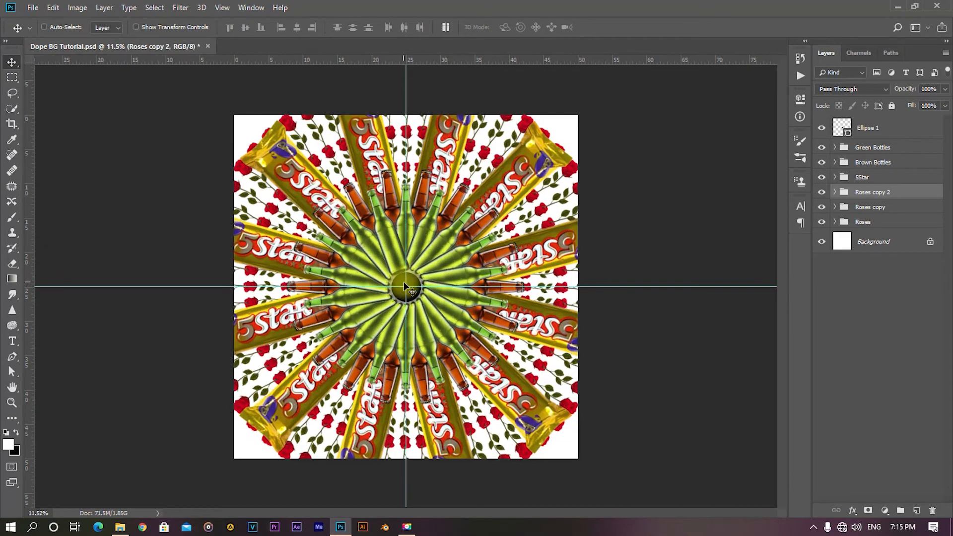
- Scale the Roses, Roses copy and Roses copy 2 groups together about the centre to about 109.73%
click(848, 296)
click(871, 221)
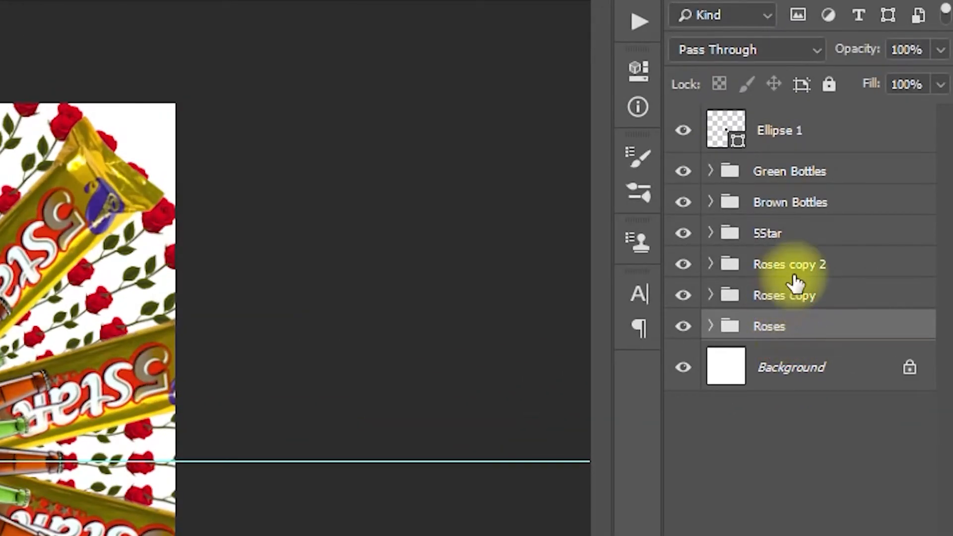
shift+click(796, 267)
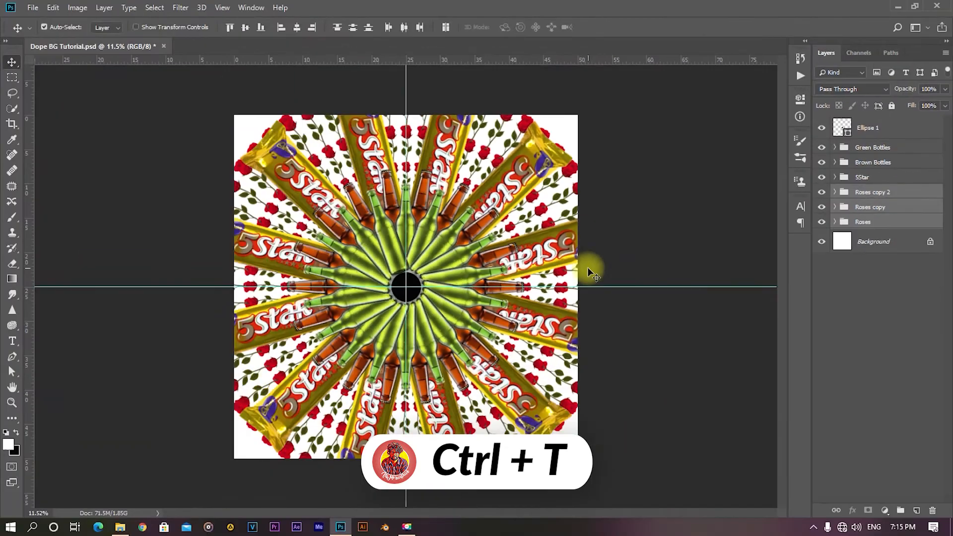
key(ctrl+t)
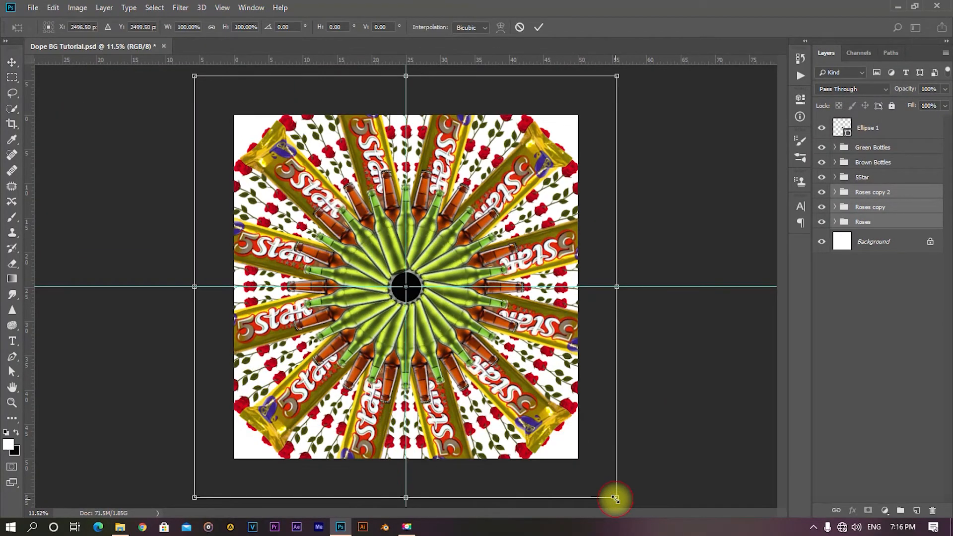
drag(618, 500, 634, 522)
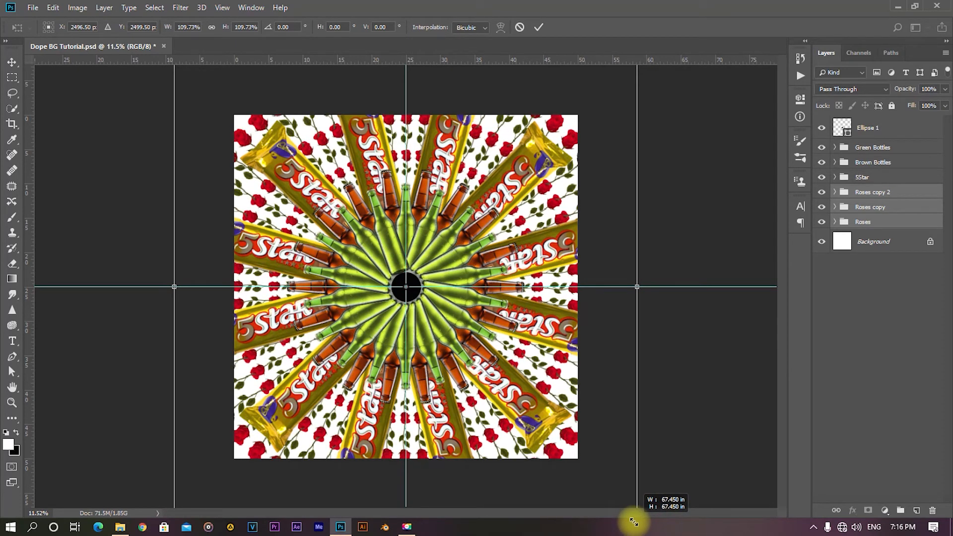
click(538, 27)
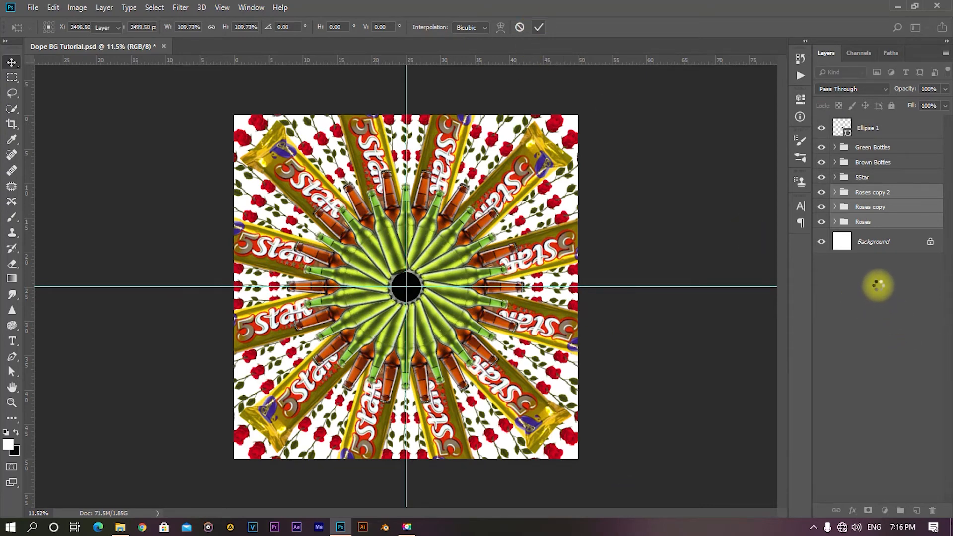
click(881, 286)
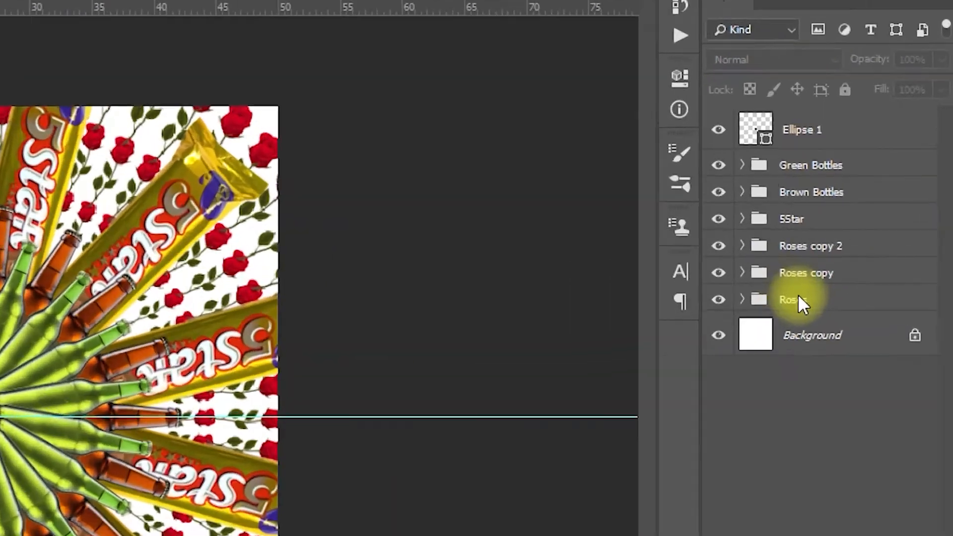
- Reorder the rose groups so Roses sits on top, Roses copy below it and Roses copy 2 just above the Background
click(868, 222)
drag(868, 212, 873, 211)
drag(789, 303, 799, 338)
drag(791, 276, 755, 335)
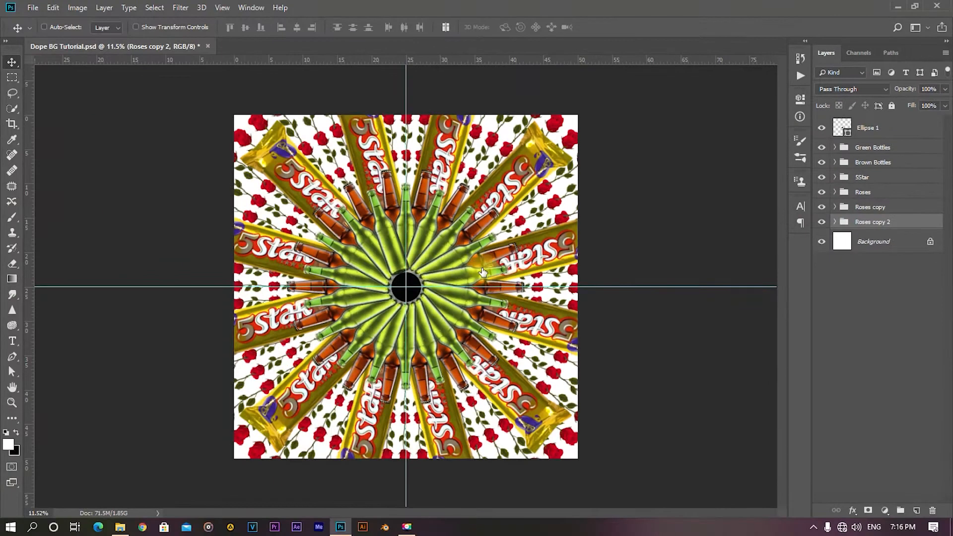
click(903, 351)
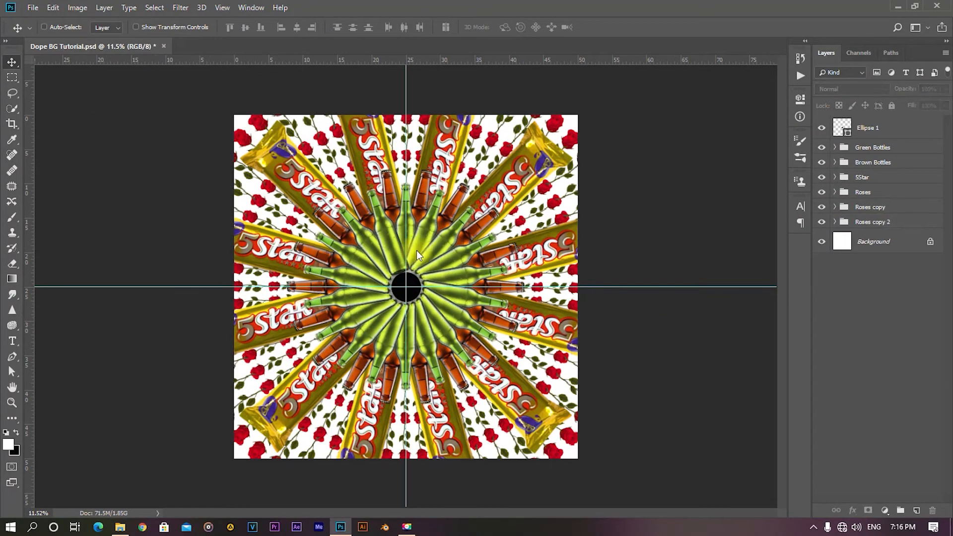
click(512, 220)
click(447, 198)
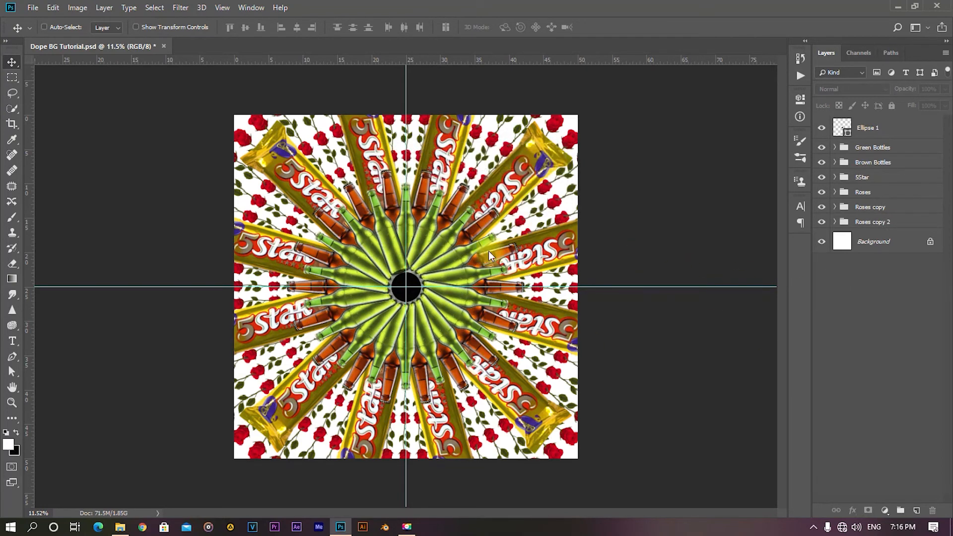
click(12, 217)
click(12, 155)
click(12, 124)
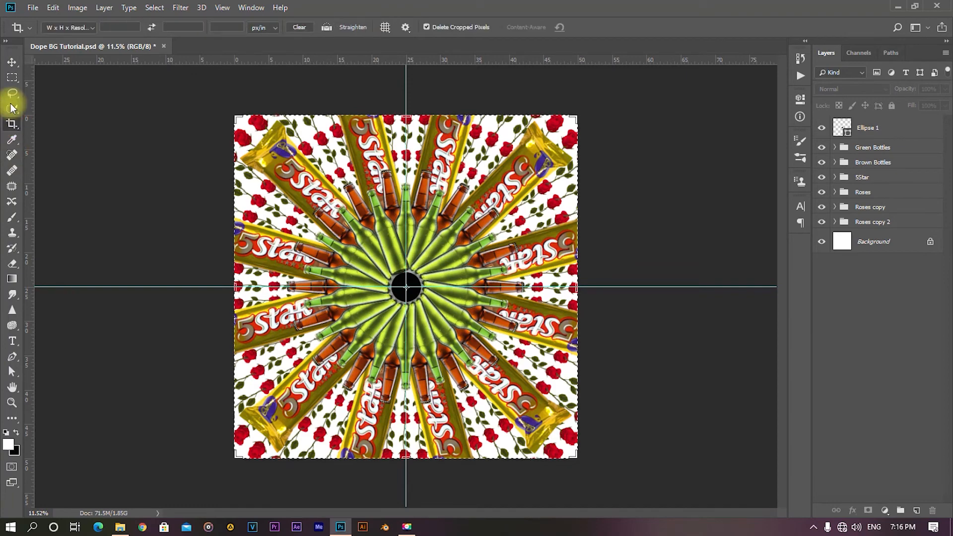
click(12, 61)
- Add a Solid Color fill layer in turquoise #34f2d0 directly above the Background layer
scroll(413, 267, up, 3)
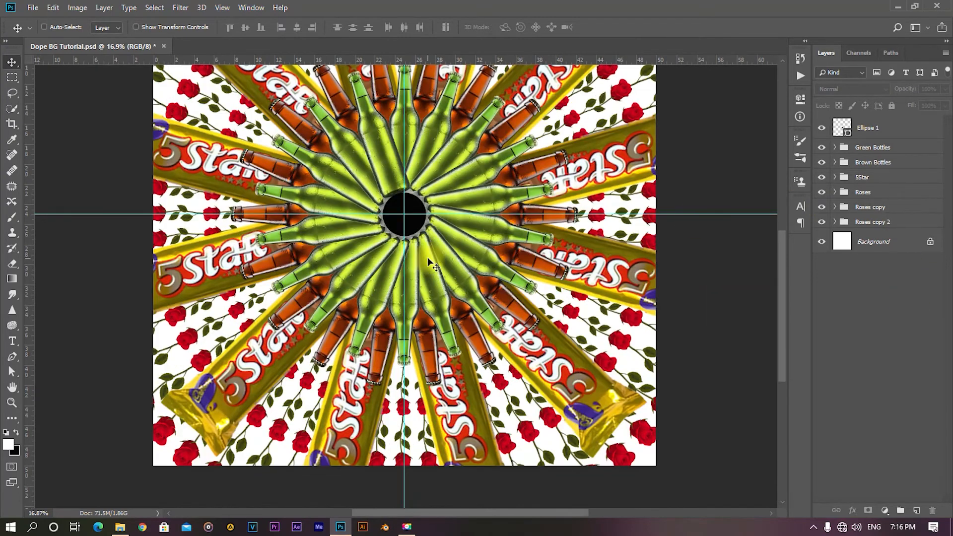
scroll(426, 260, down, 3)
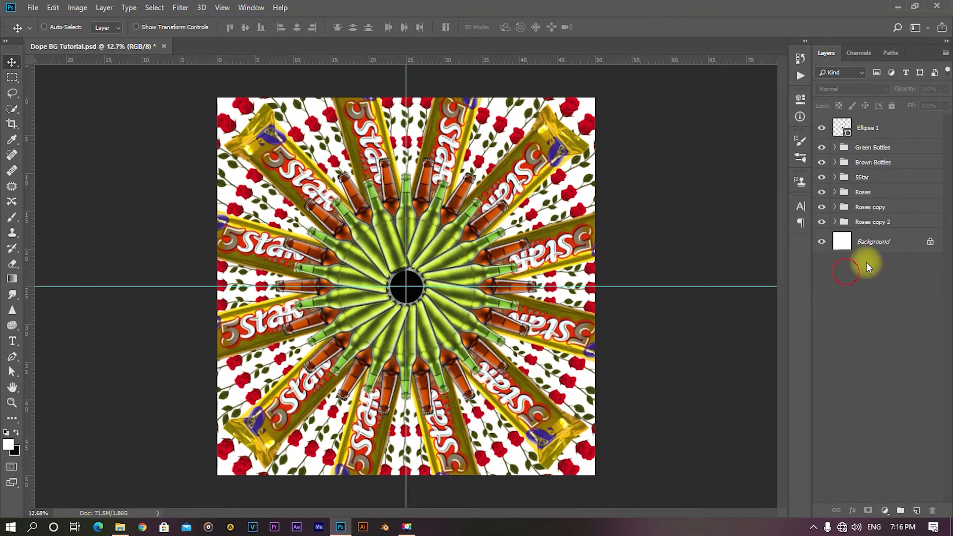
click(880, 245)
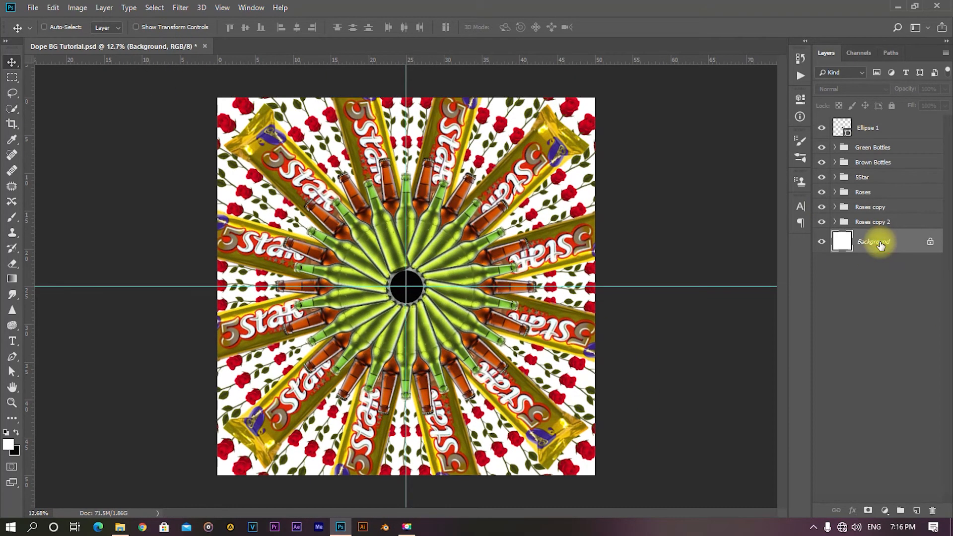
click(915, 6)
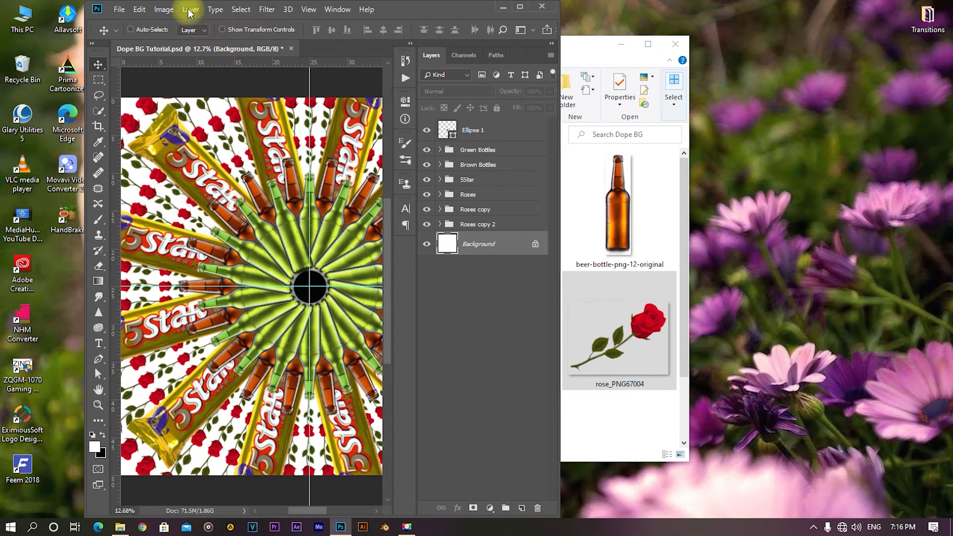
click(486, 507)
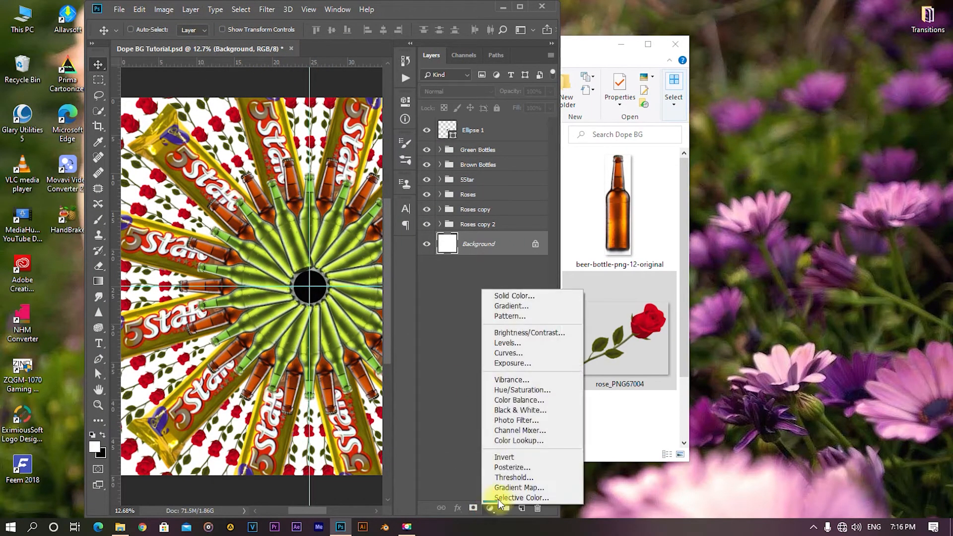
click(503, 295)
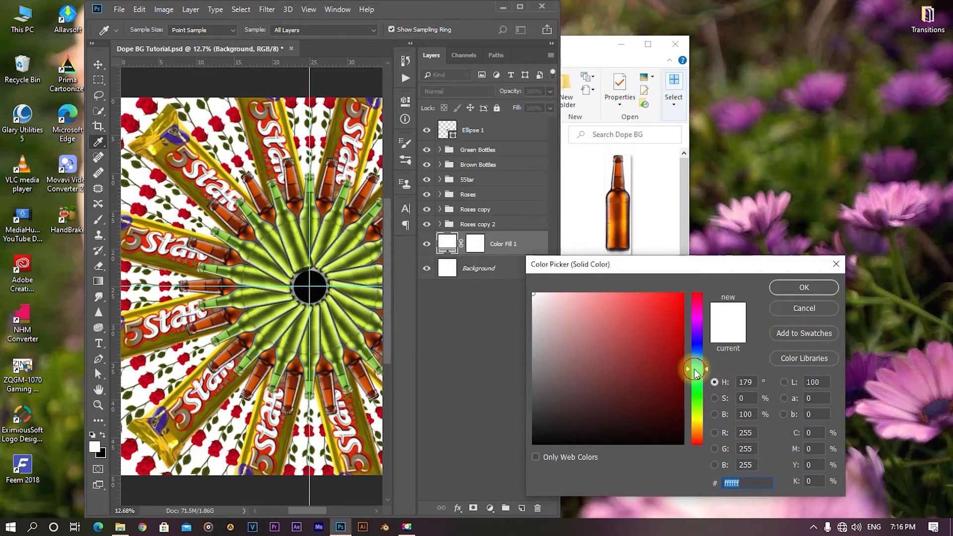
click(696, 370)
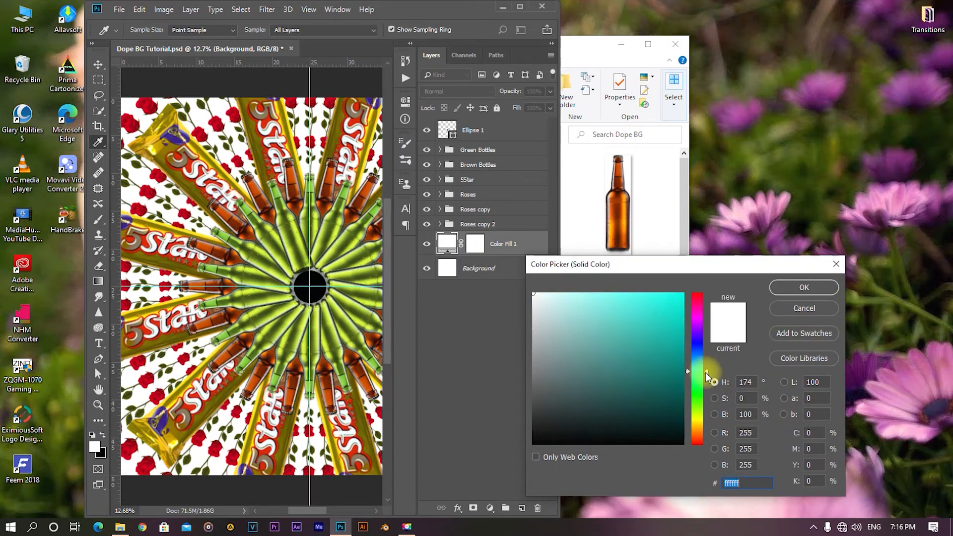
click(661, 300)
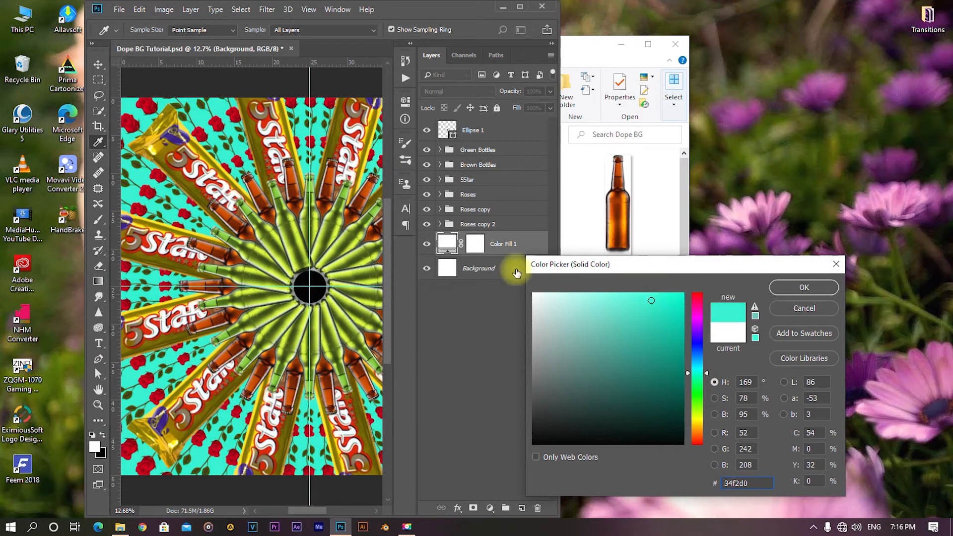
click(794, 288)
click(520, 7)
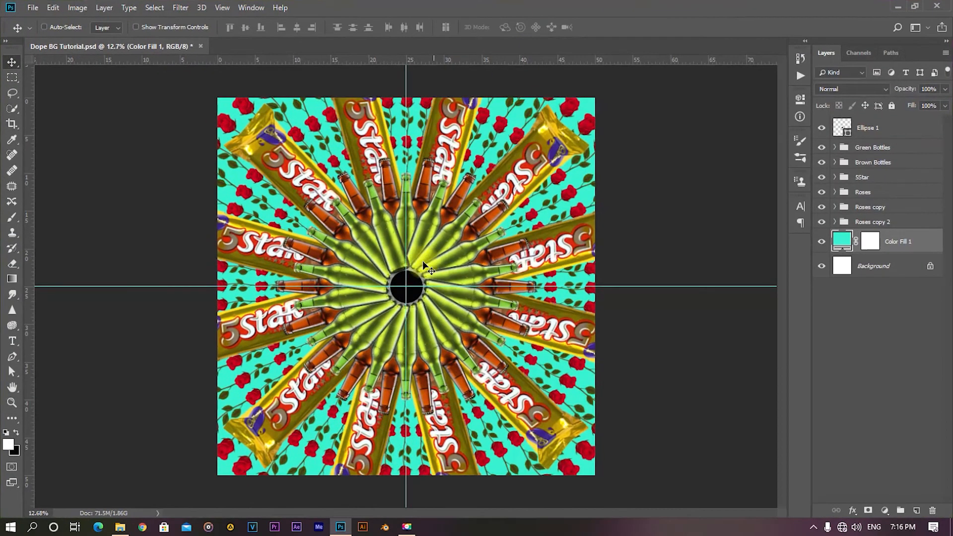
key(ctrl+0)
scroll(375, 328, down, 3)
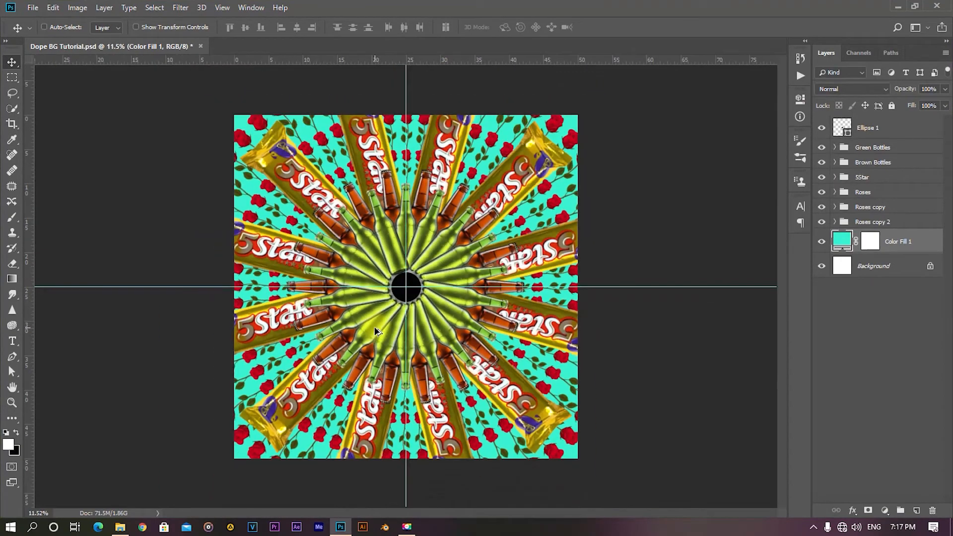
scroll(374, 328, up, 2)
scroll(374, 327, down, 2)
scroll(375, 326, up, 2)
scroll(375, 326, down, 1)
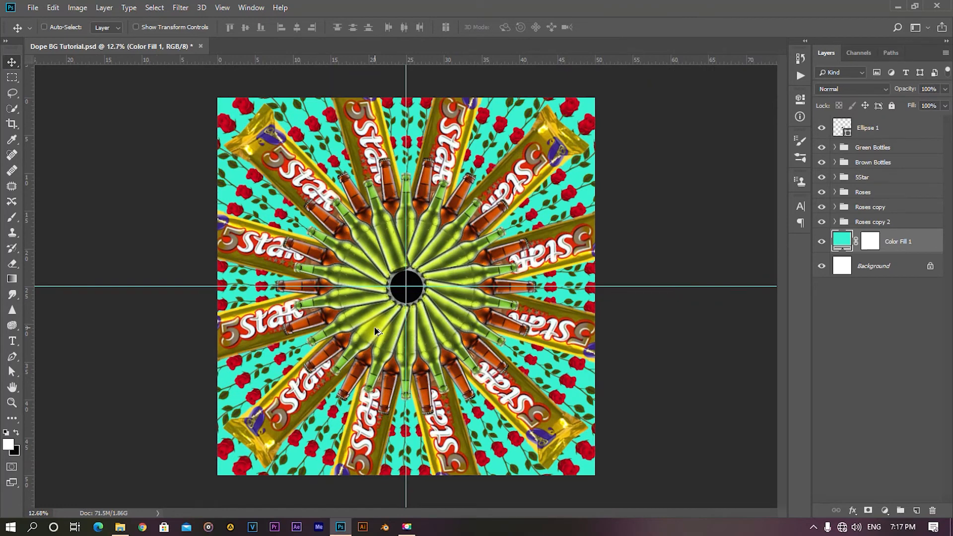
scroll(374, 326, up, 1)
- Create a new empty layer directly above the turquoise colour fill, beneath the Roses copy 2 group
click(902, 243)
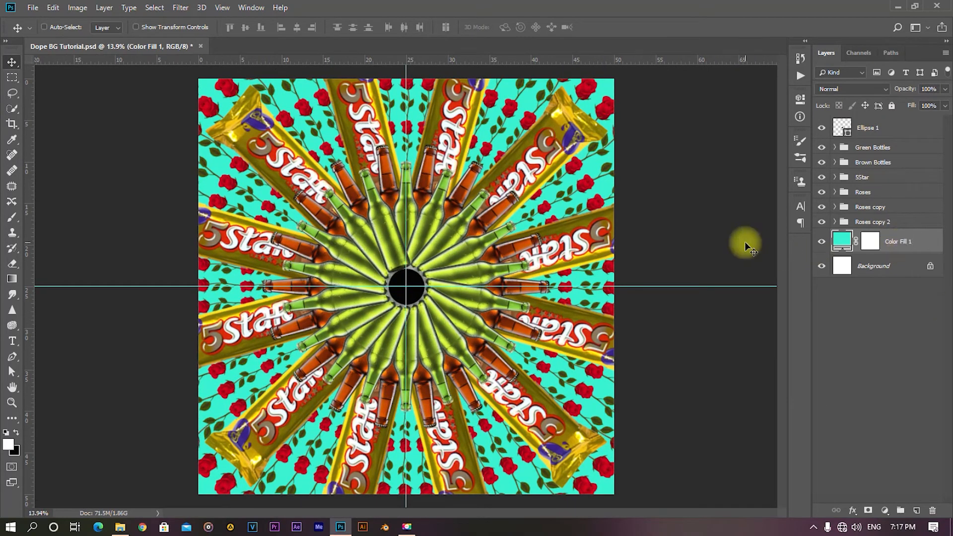
click(915, 6)
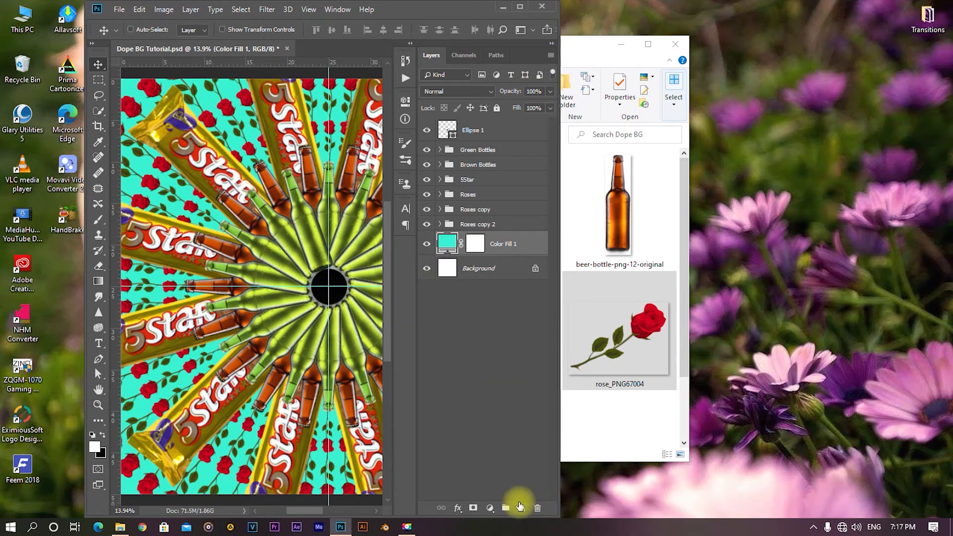
click(524, 507)
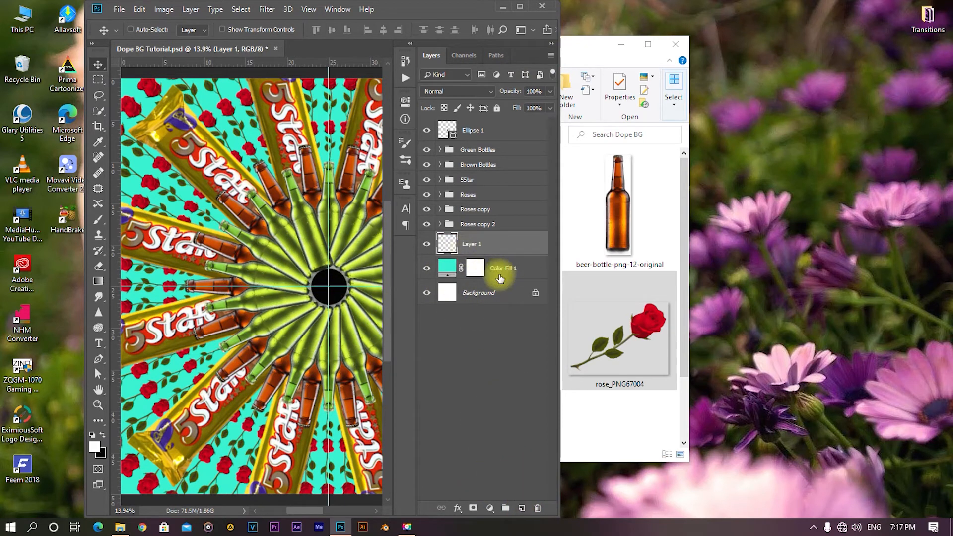
click(500, 273)
click(486, 243)
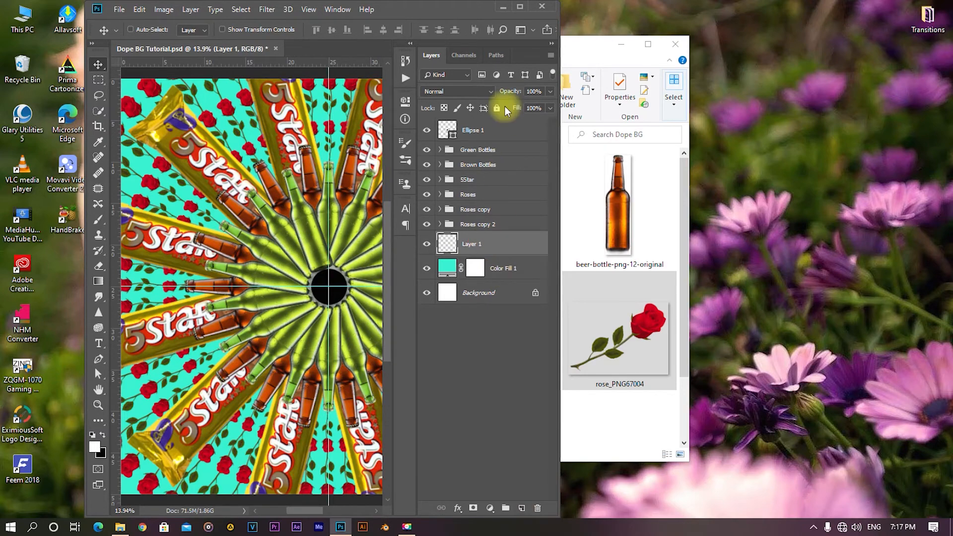
click(519, 6)
click(918, 347)
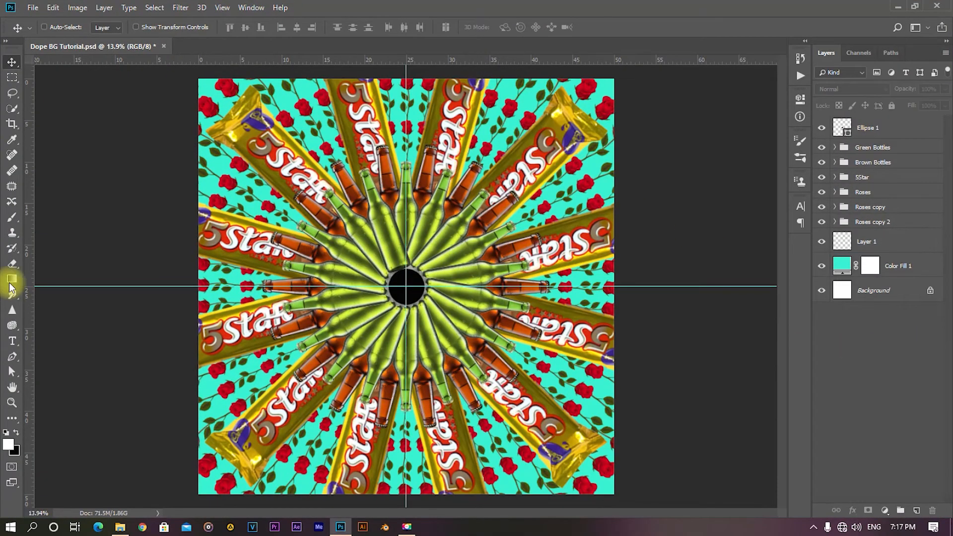
- Paint white halftone dots over the whole canvas on Layer 1 with the 5000 px dot-pattern brush at 100% opacity
click(12, 217)
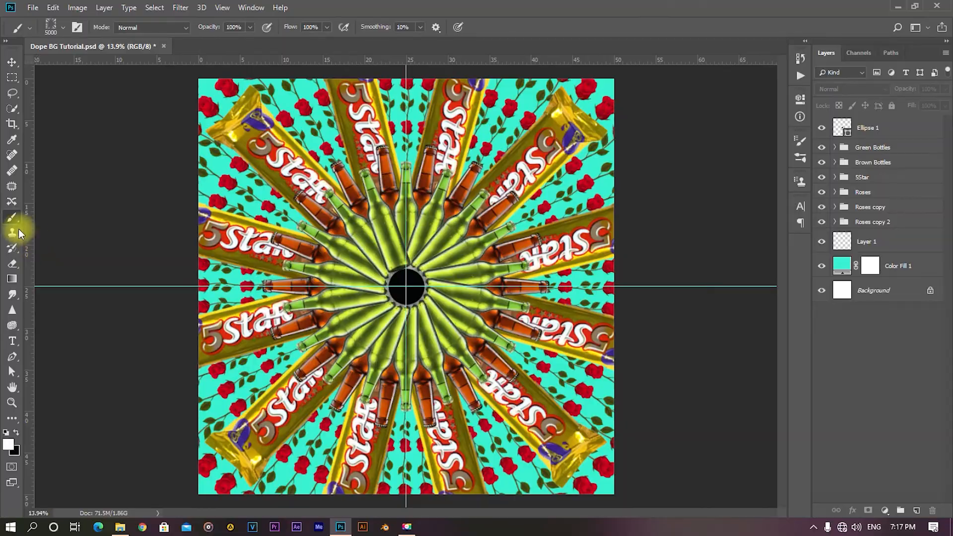
click(877, 240)
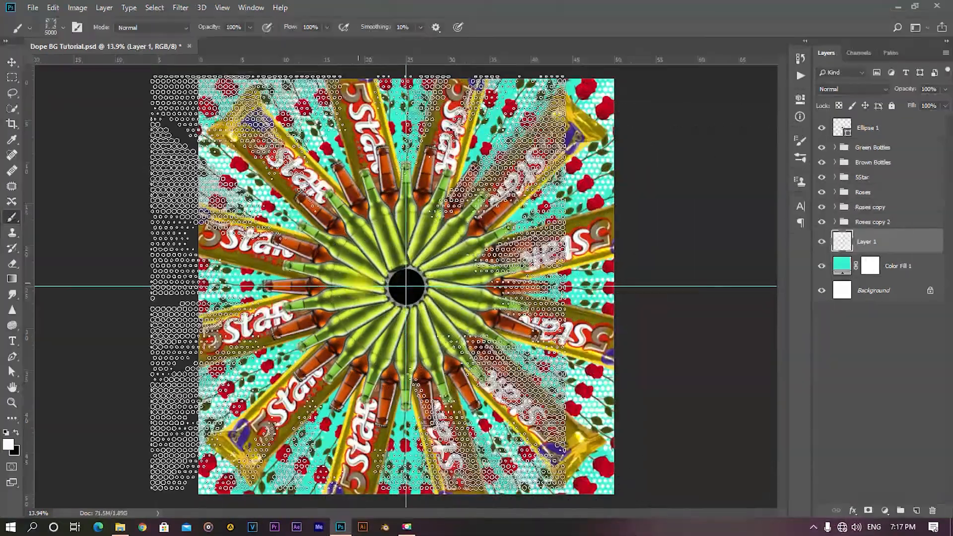
scroll(357, 283, down, 4)
click(14, 66)
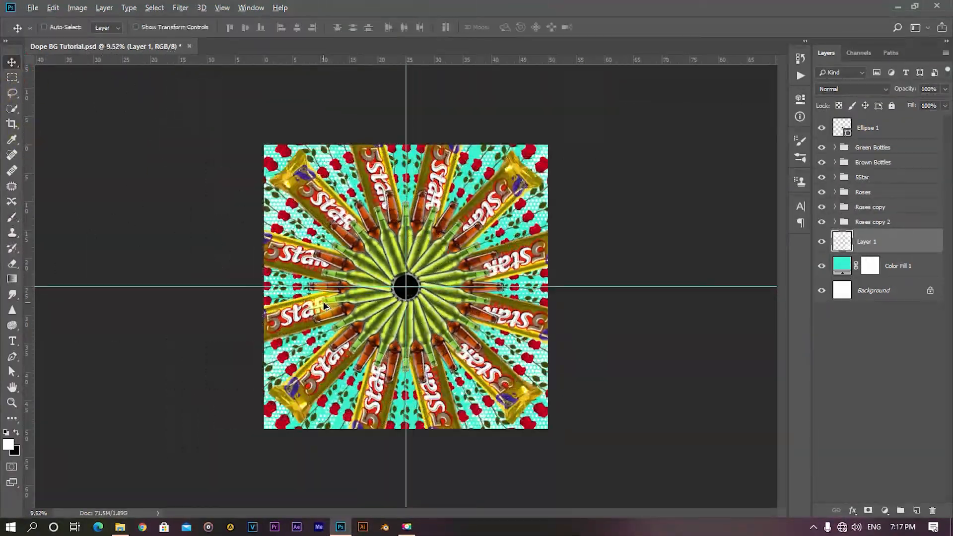
scroll(317, 299, up, 2)
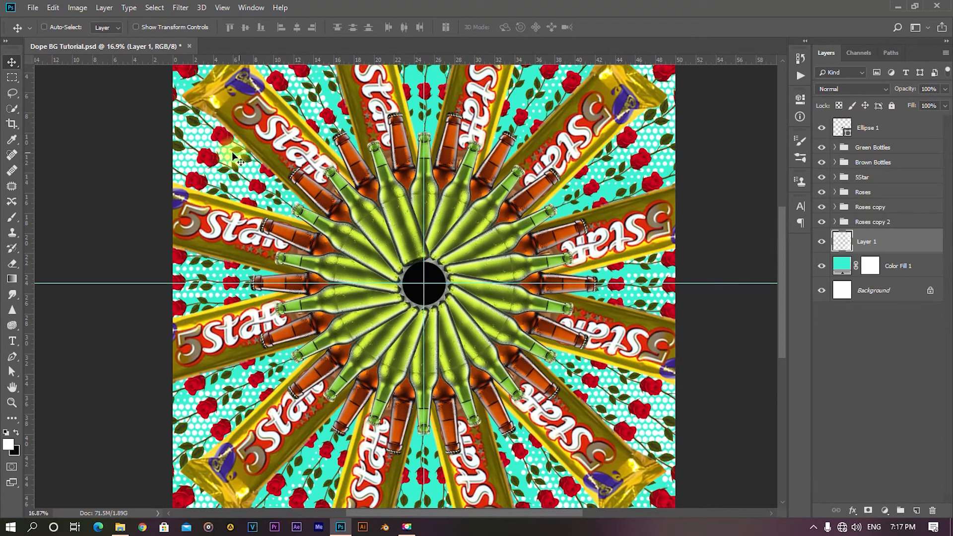
scroll(236, 159, down, 4)
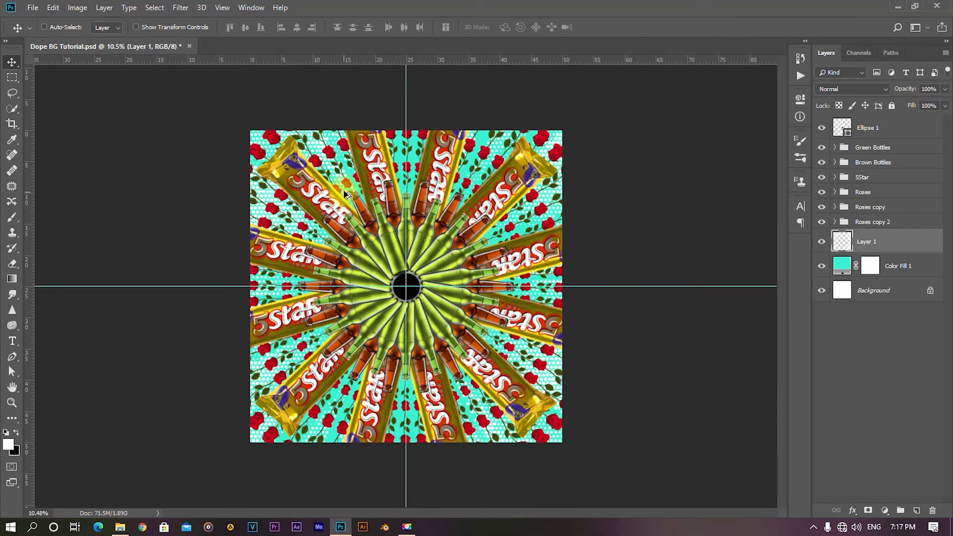
scroll(345, 192, up, 2)
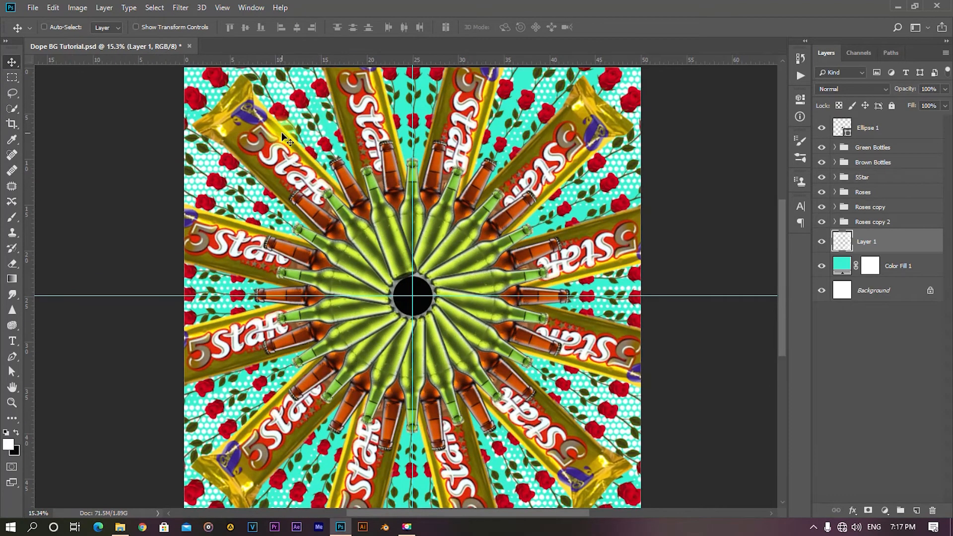
scroll(281, 132, down, 3)
scroll(396, 270, up, 4)
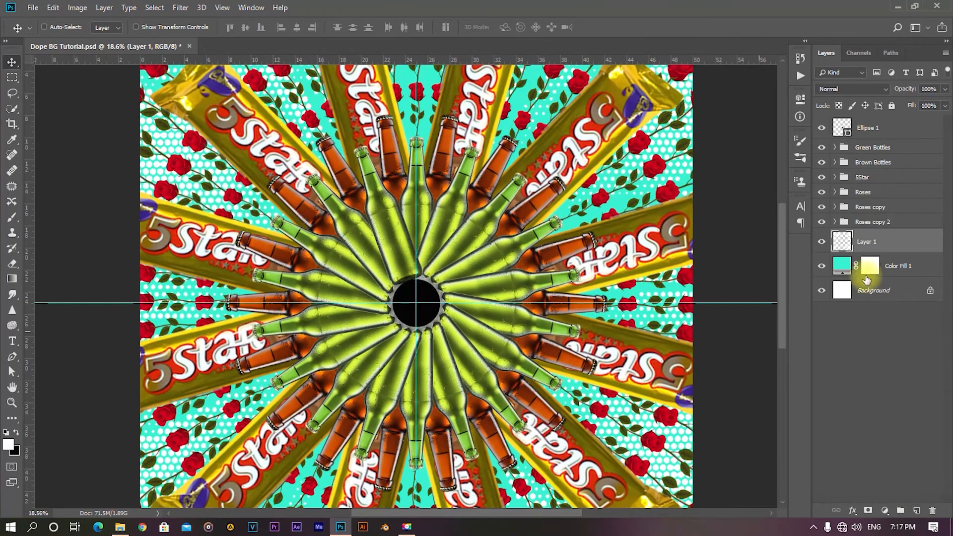
- Delete the Ellipse 1 layer holding the black circle at the centre of the design
click(869, 128)
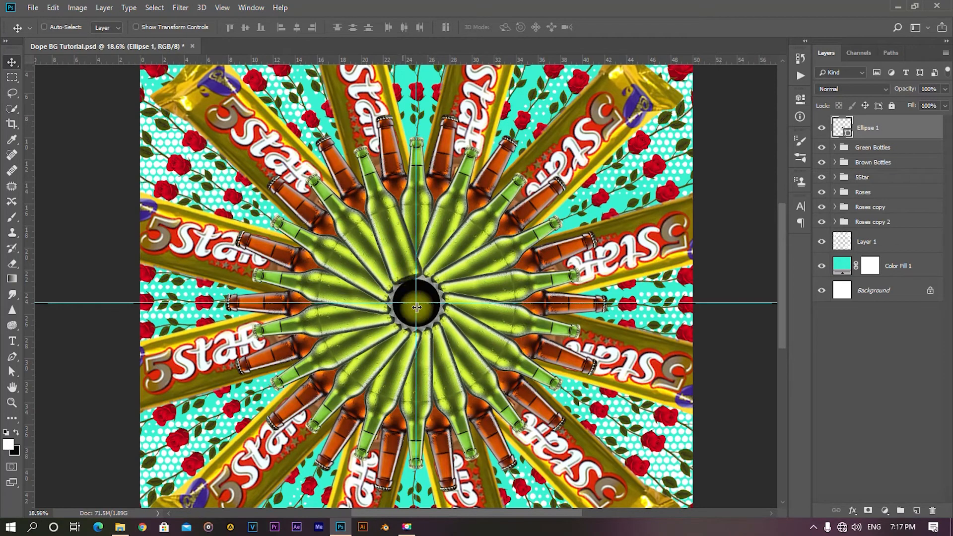
scroll(410, 296, up, 1)
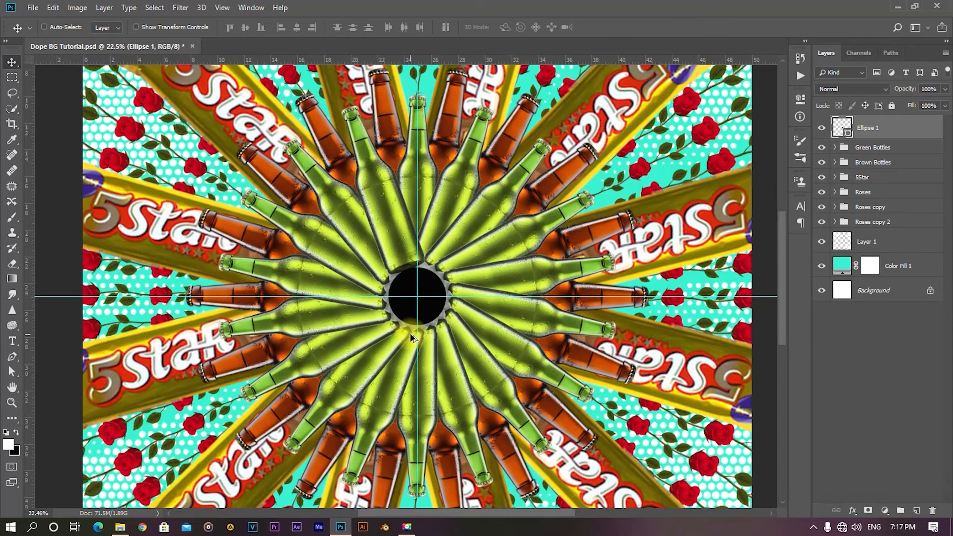
scroll(425, 310, up, 2)
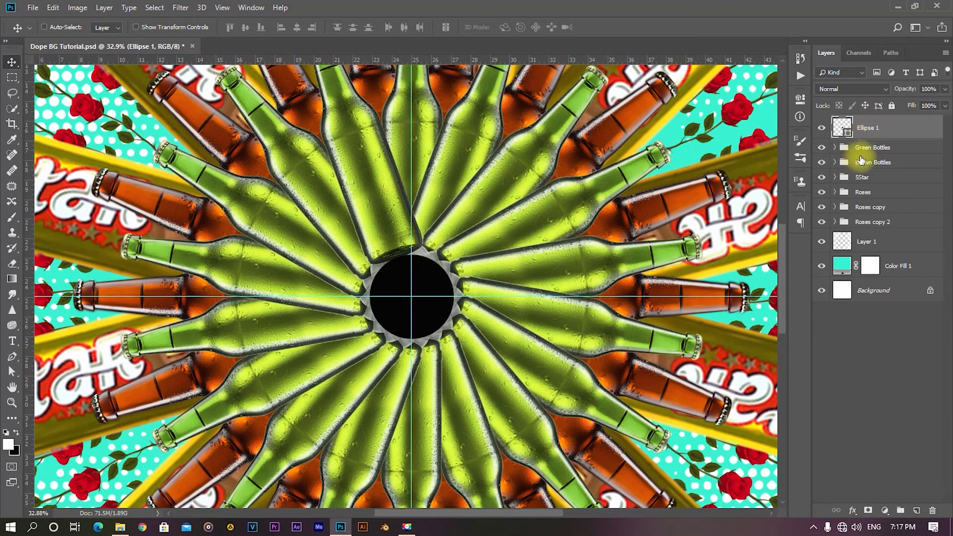
click(863, 148)
click(868, 131)
key(Delete)
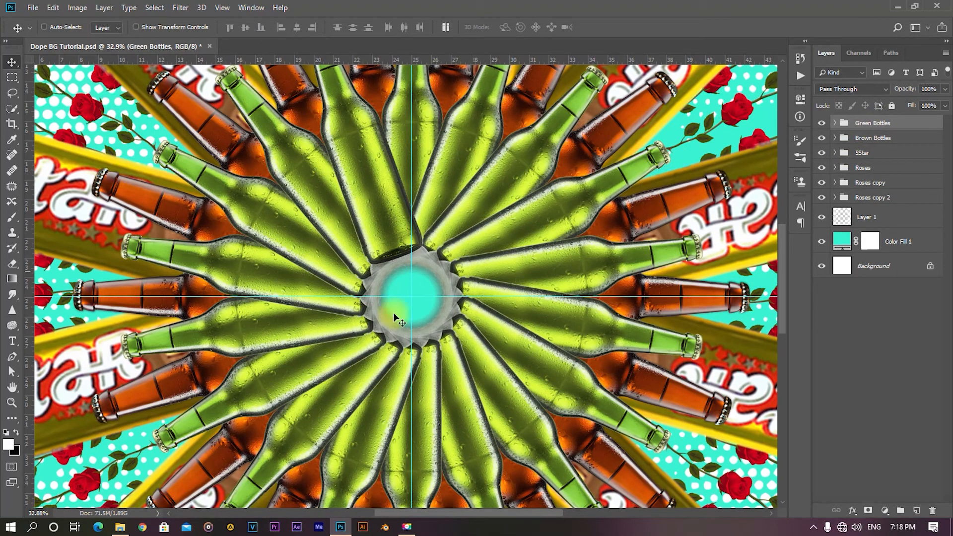
- Examine the open hole at the centre of the bottle rings, both close up and within the whole design
scroll(378, 332, down, 3)
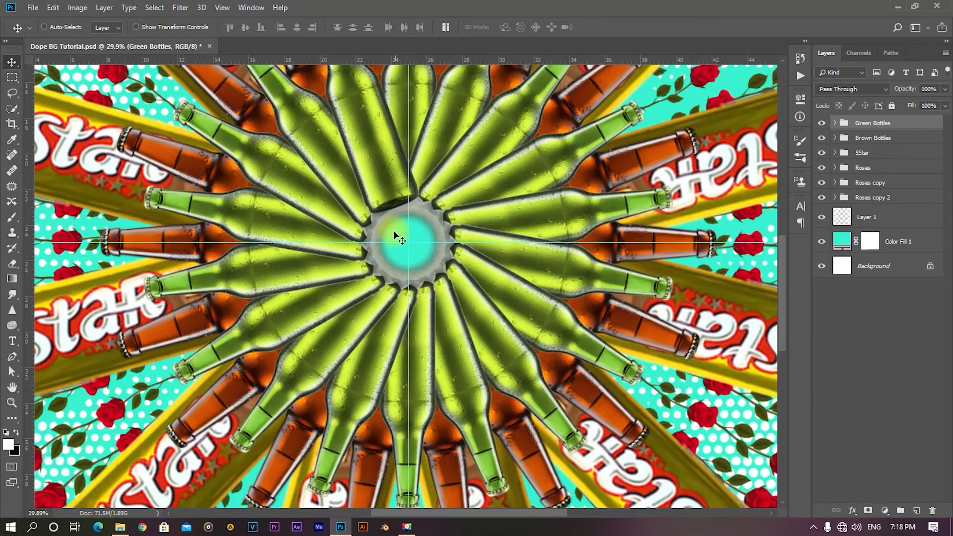
scroll(393, 230, down, 2)
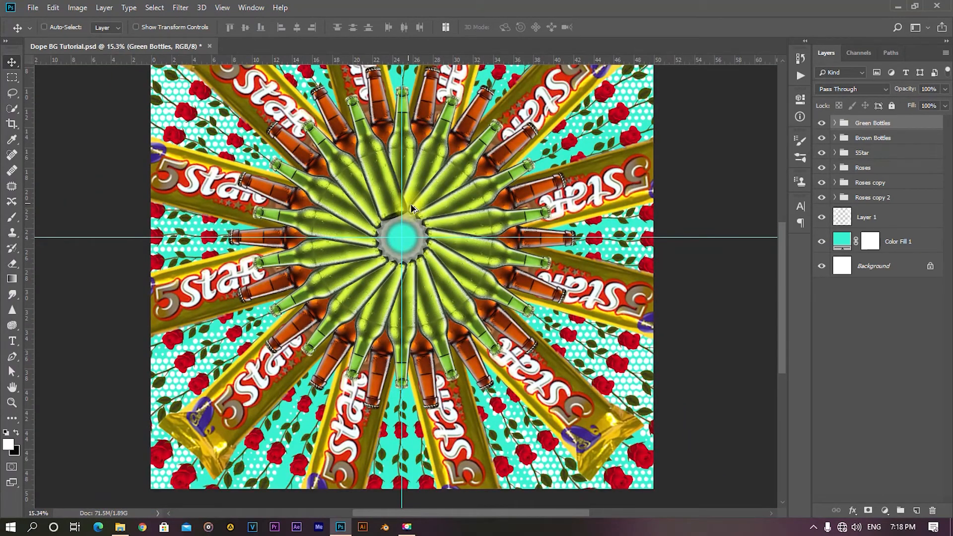
scroll(409, 204, down, 1)
scroll(415, 288, up, 4)
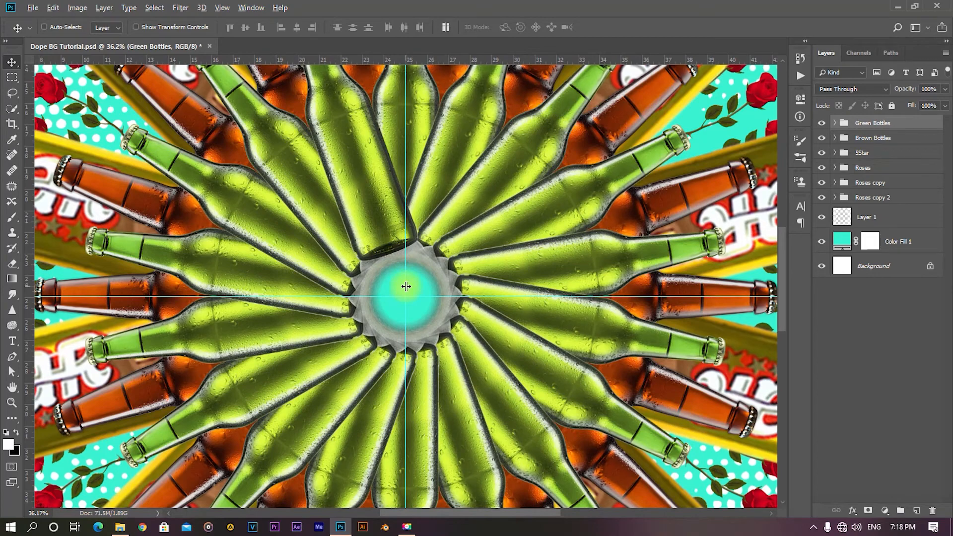
scroll(407, 285, up, 1)
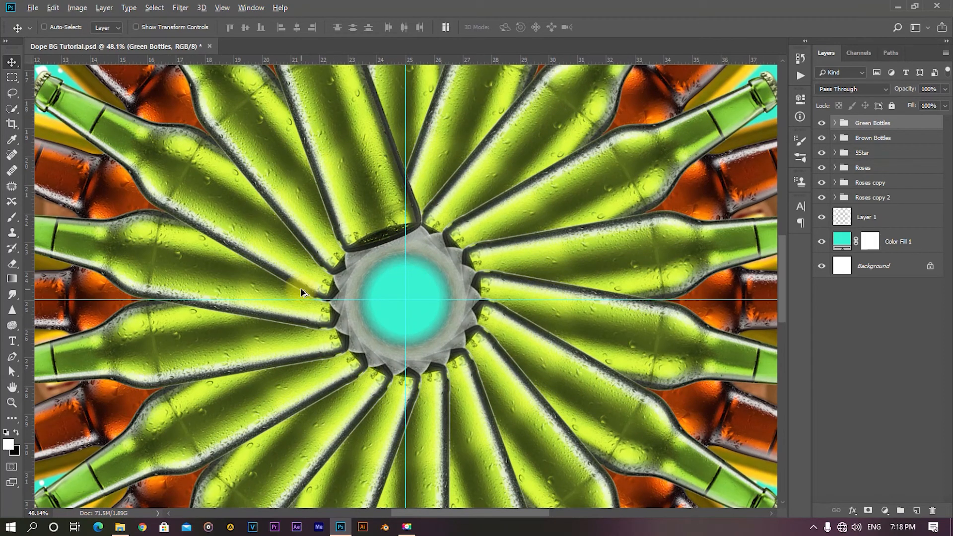
scroll(300, 288, down, 2)
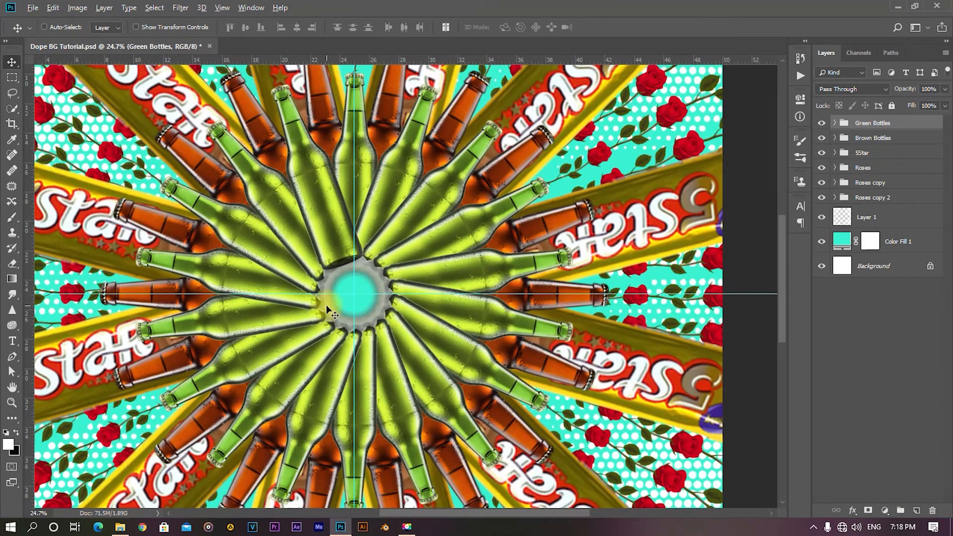
scroll(326, 305, up, 2)
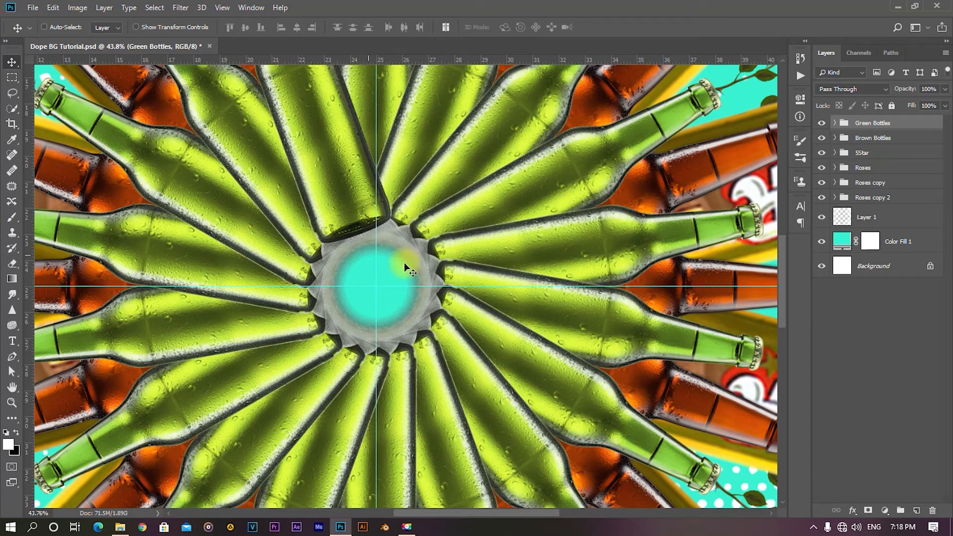
- Duplicate the Green Bottles and Brown Bottles groups together
click(867, 129)
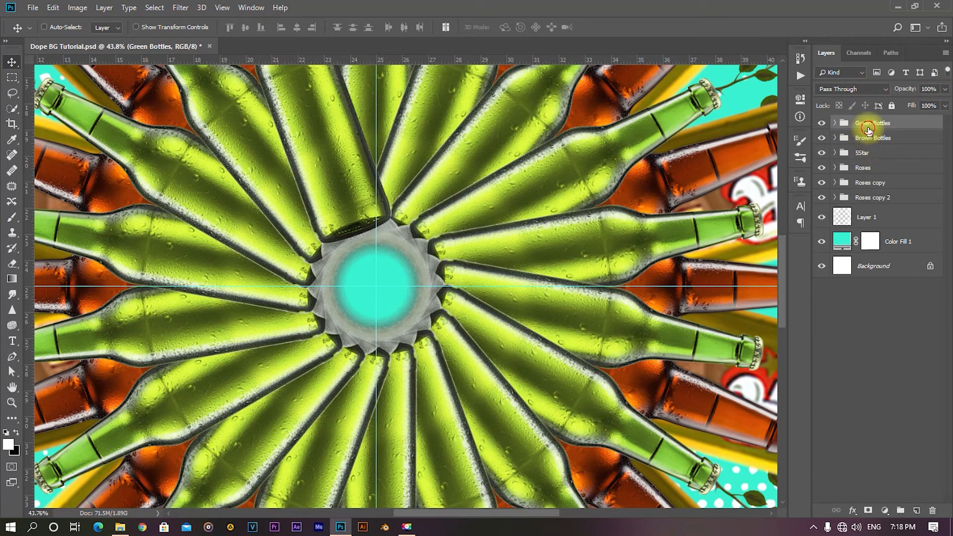
shift+click(871, 141)
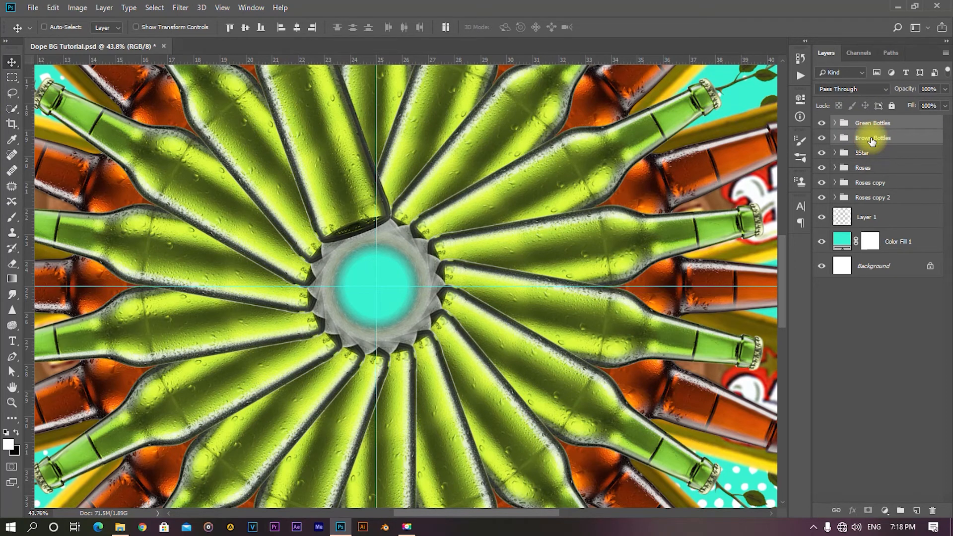
key(ctrl+j)
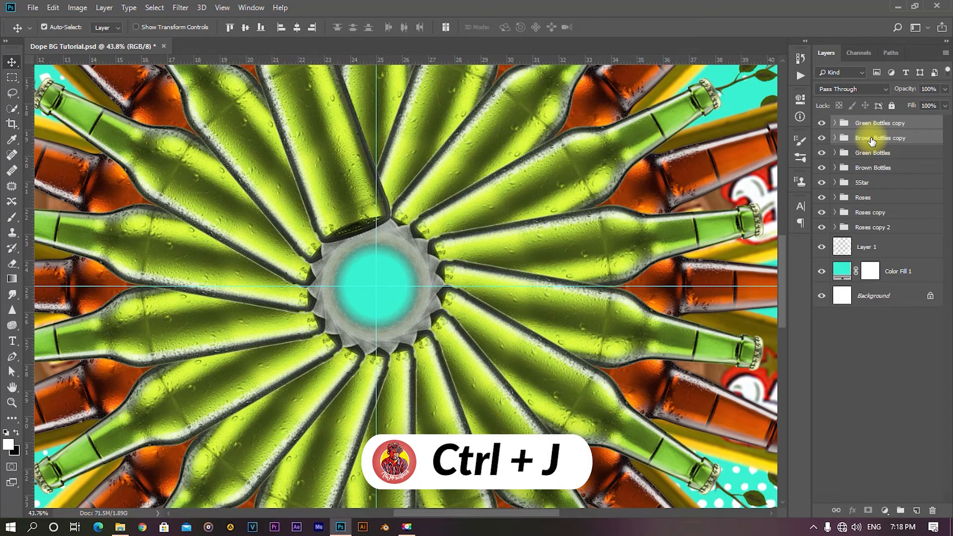
- Scale the two duplicated bottle groups proportionally about their centre to about 18.8%, covering the hole in the middle
key(ctrl+t)
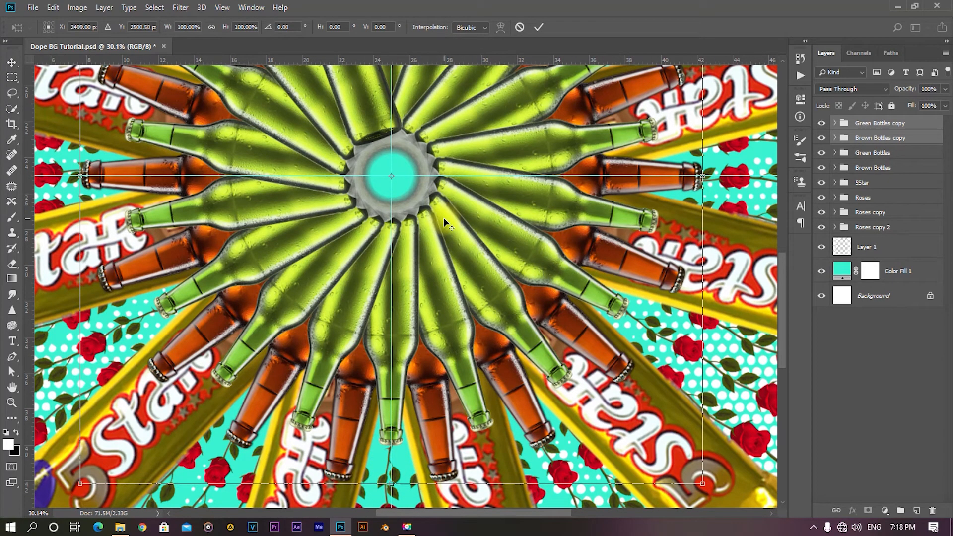
scroll(472, 210, down, 2)
scroll(472, 210, down, 1)
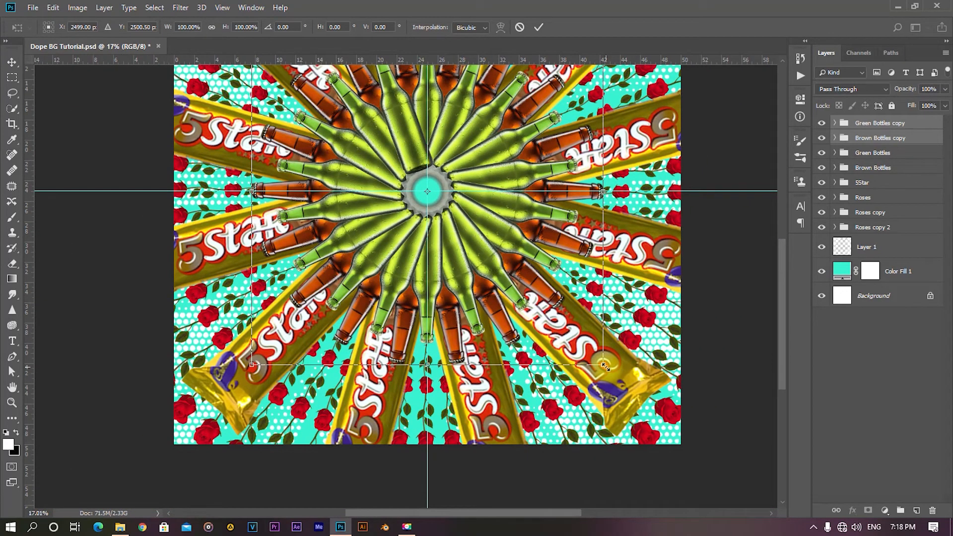
drag(604, 365, 437, 251)
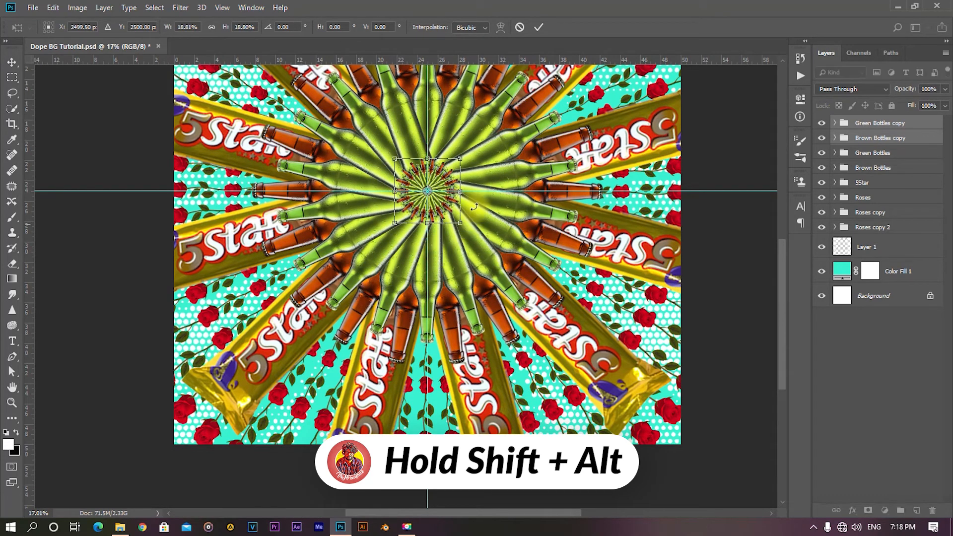
click(538, 27)
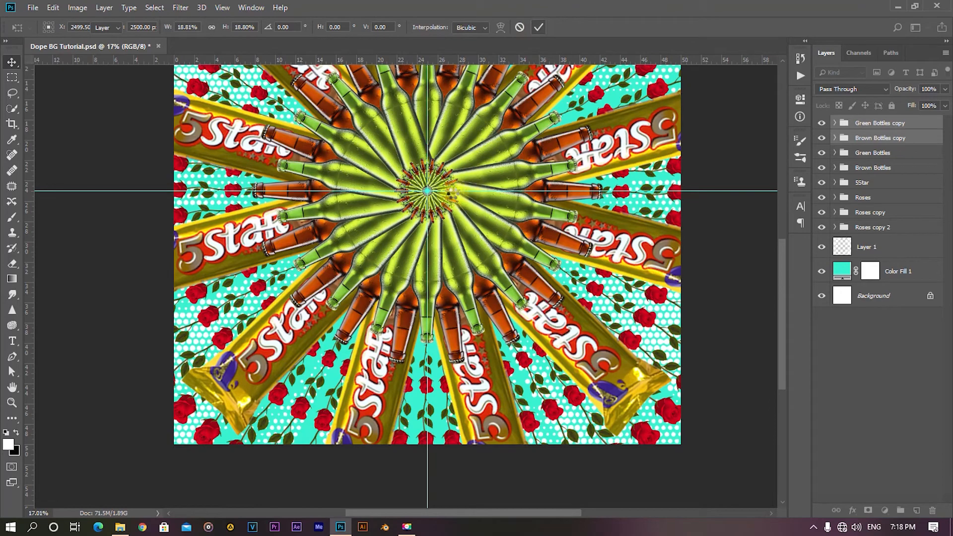
- Duplicate the shrunken Green Bottles copy and Brown Bottles copy groups together
scroll(413, 184, up, 5)
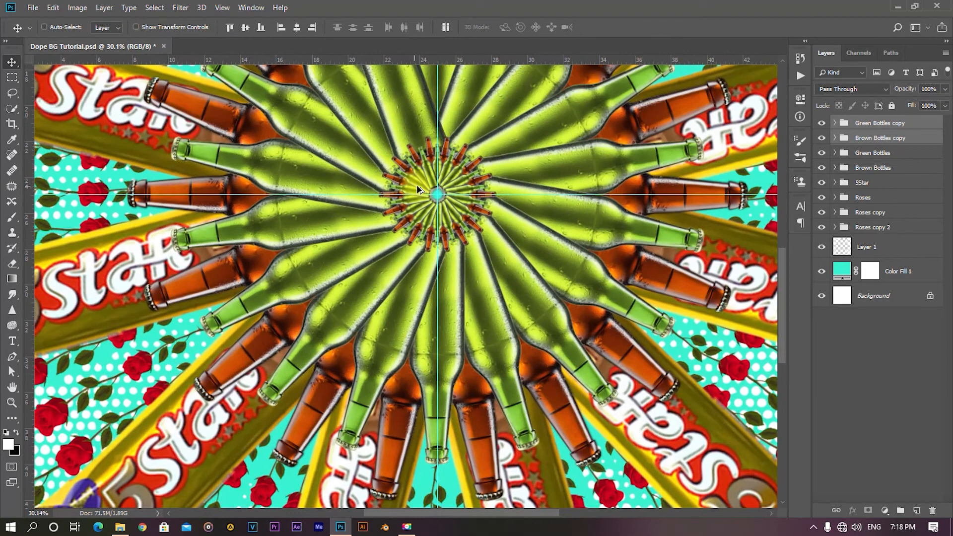
scroll(439, 215, up, 2)
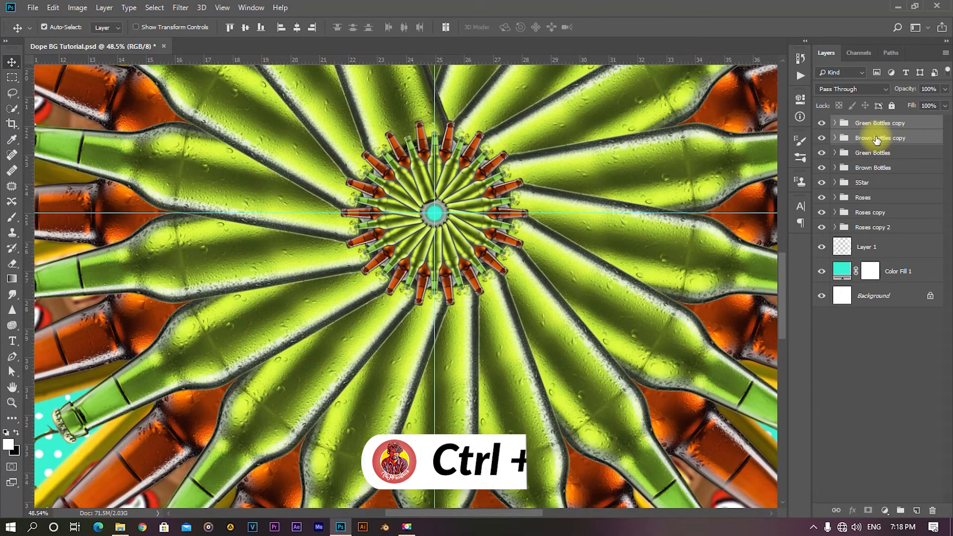
key(ctrl+j)
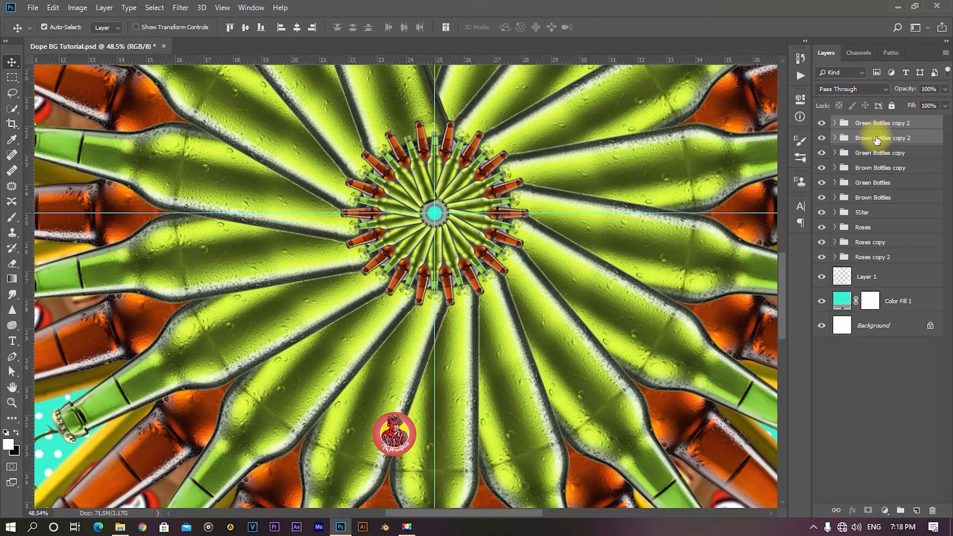
- Scale the second pair of bottle group copies proportionally about their centre to about 21.3%, filling the remaining small hole
key(ctrl+t)
scroll(493, 287, up, 1)
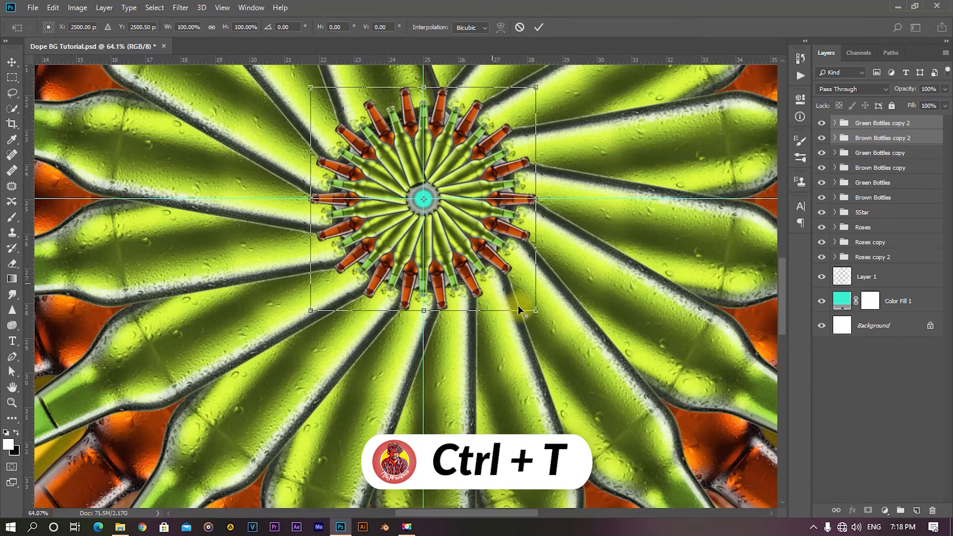
drag(536, 312, 431, 211)
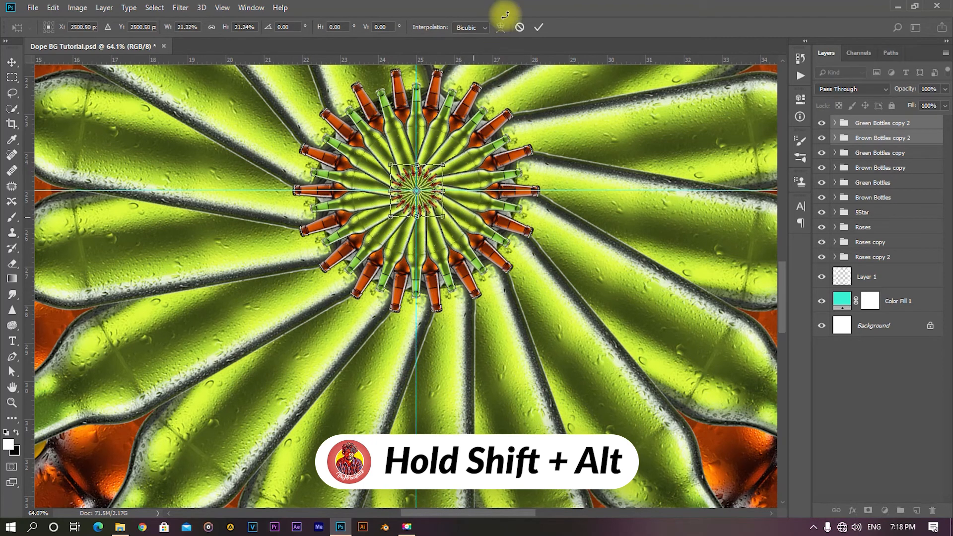
click(538, 27)
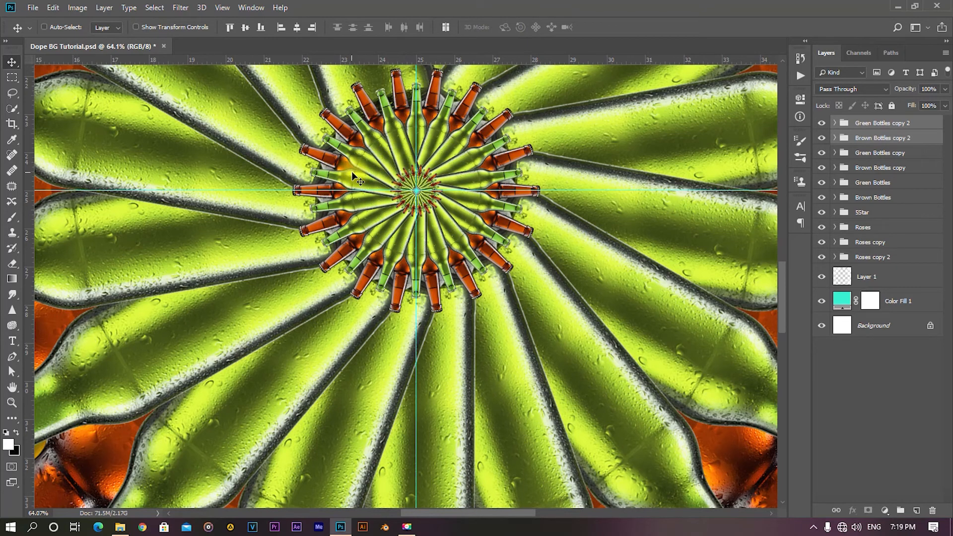
- Review the nested bottle rings at the centre and the full canvas composition
scroll(351, 171, down, 1)
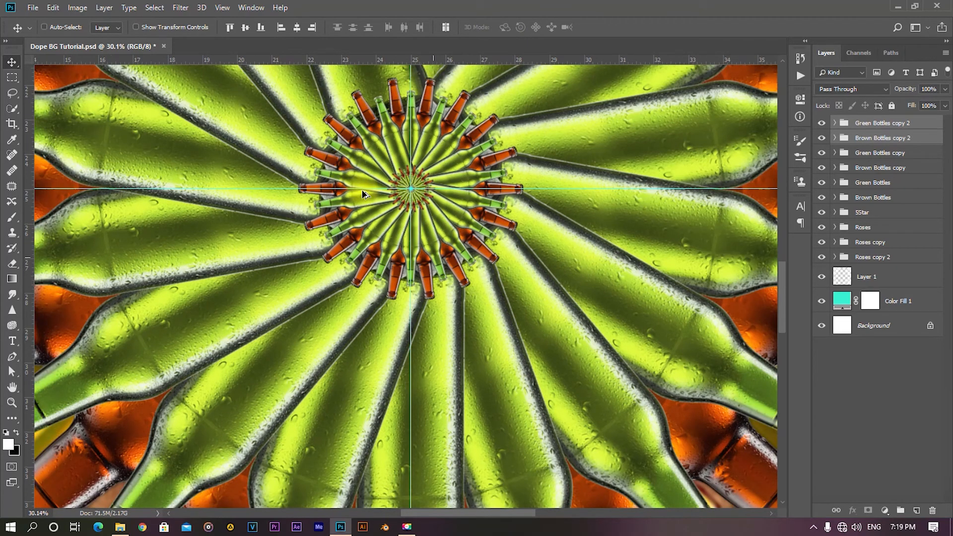
scroll(363, 194, down, 1)
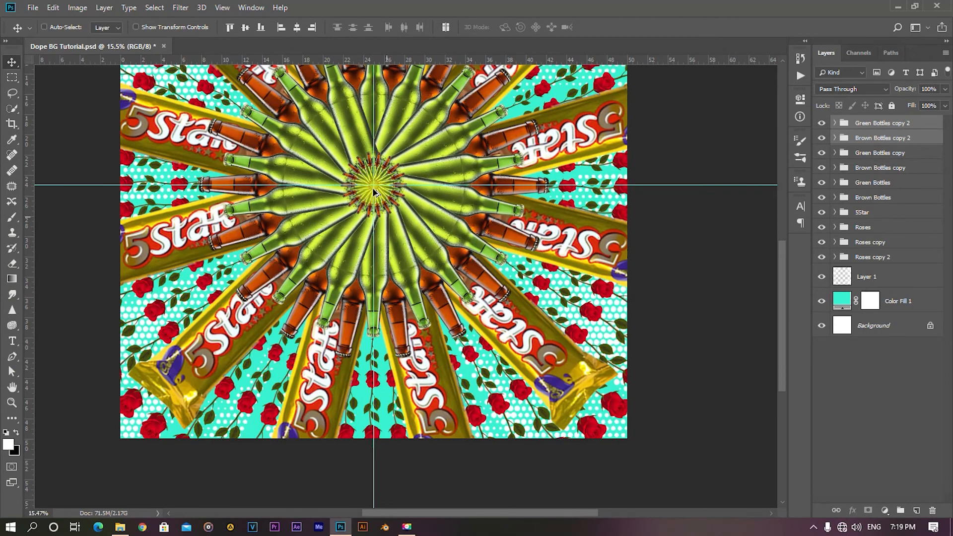
scroll(368, 152, down, 2)
scroll(368, 151, down, 1)
scroll(393, 264, down, 3)
scroll(393, 265, up, 4)
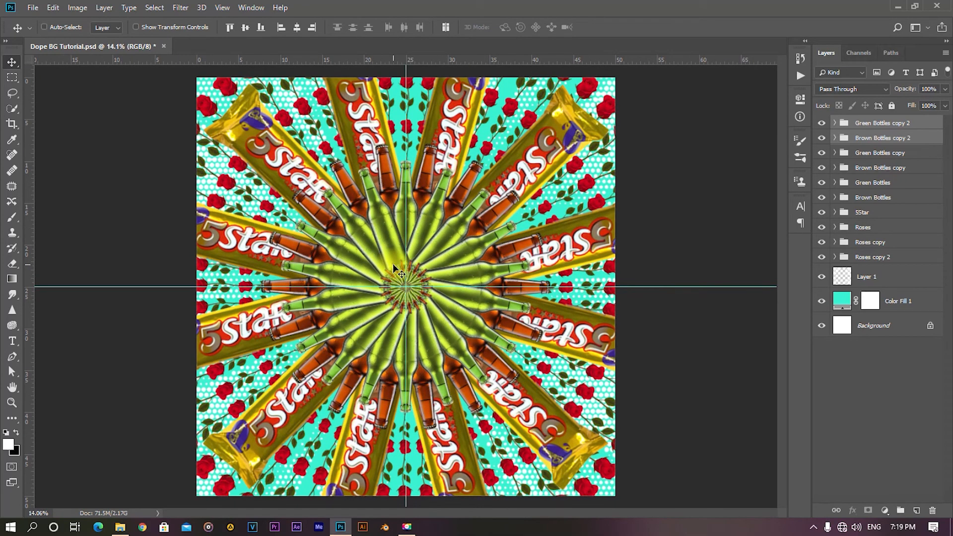